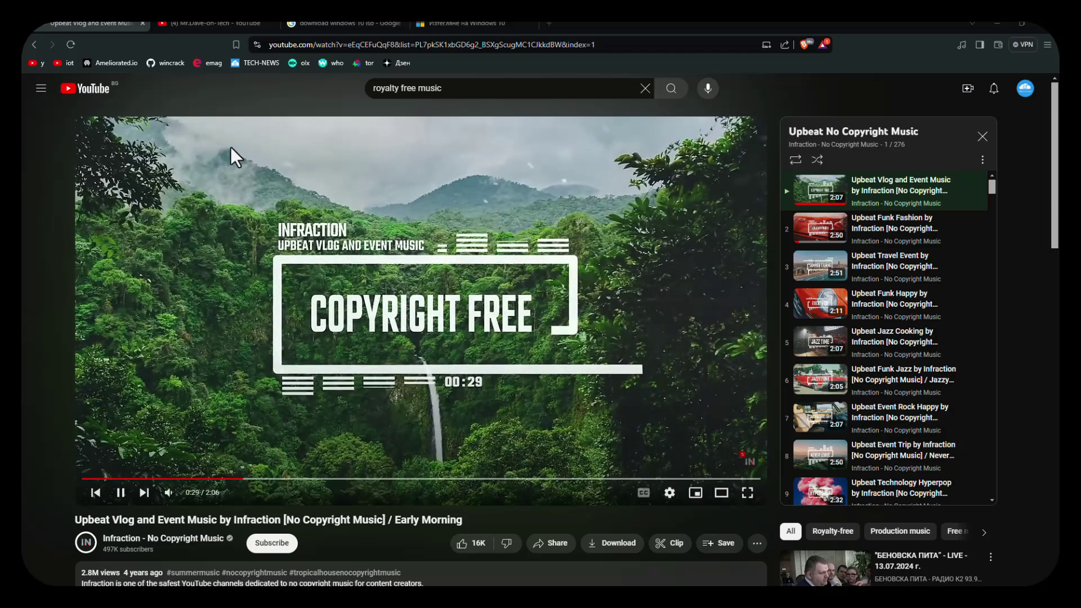
# Open the bookmarked Ameliorated.io site in a new browser tab and switch to it
pyautogui.rightClick(110, 62)
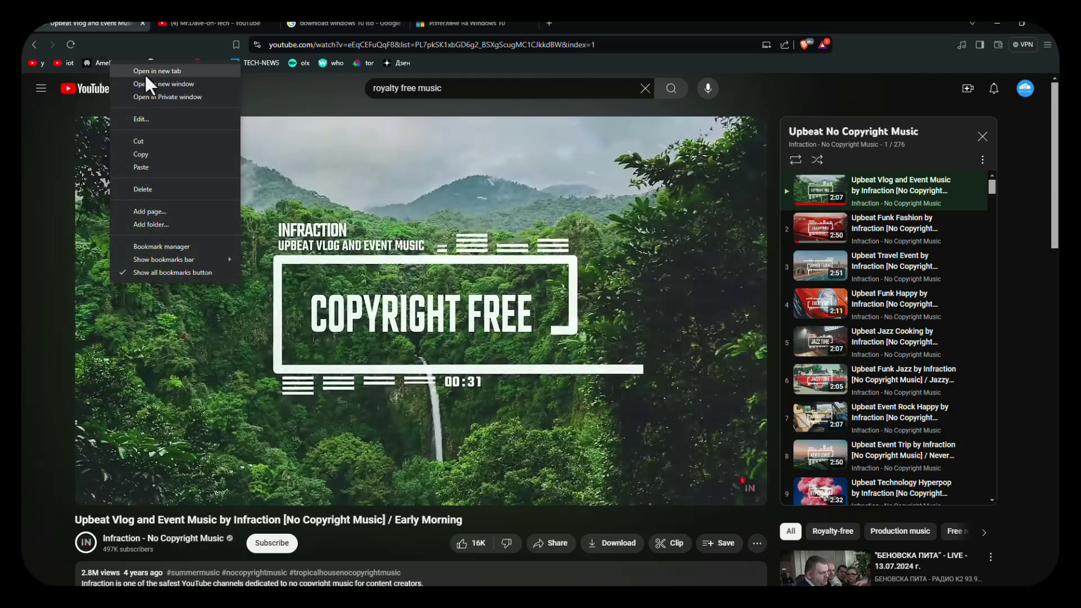
pyautogui.click(120, 42)
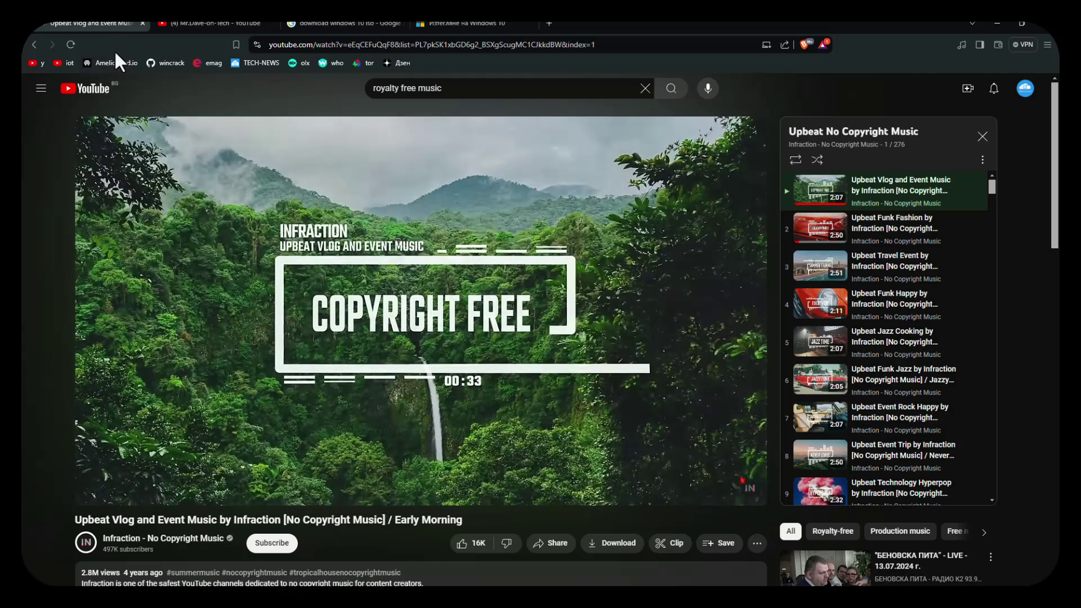
pyautogui.rightClick(113, 62)
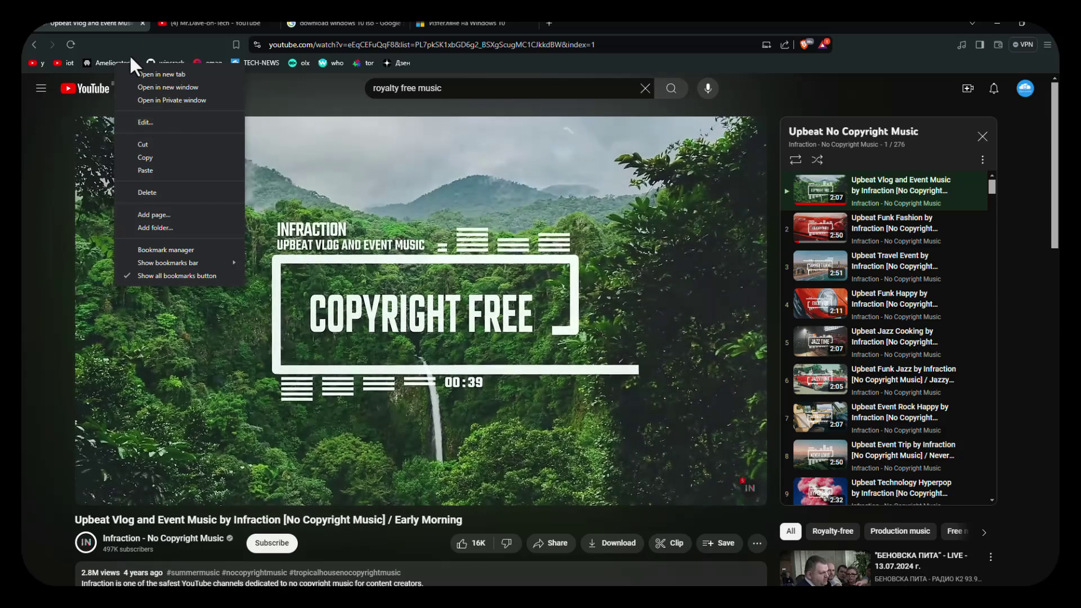
pyautogui.click(91, 73)
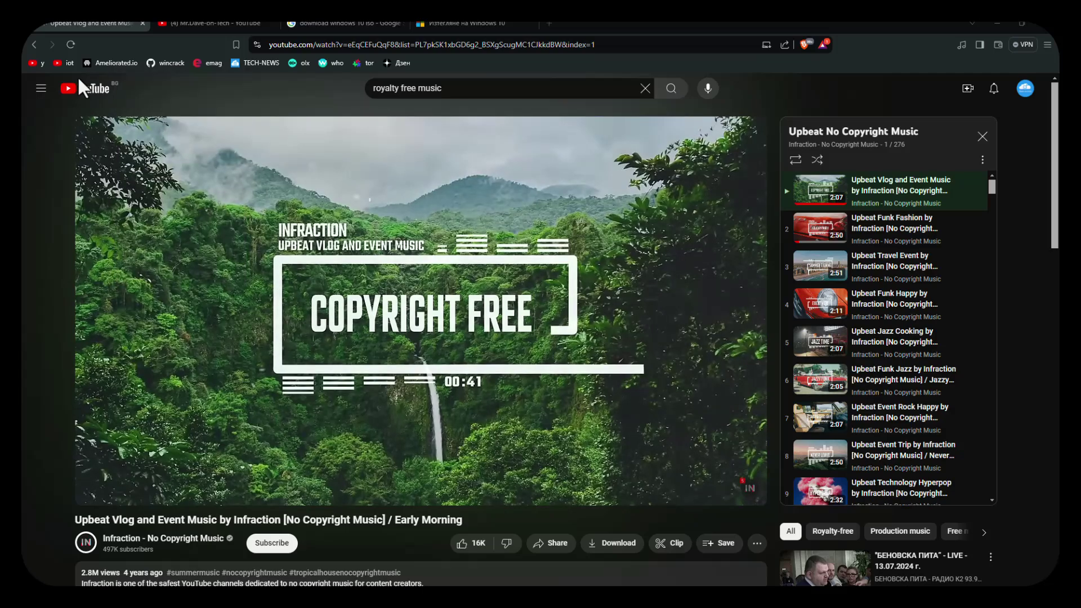
pyautogui.rightClick(117, 61)
pyautogui.click(146, 69)
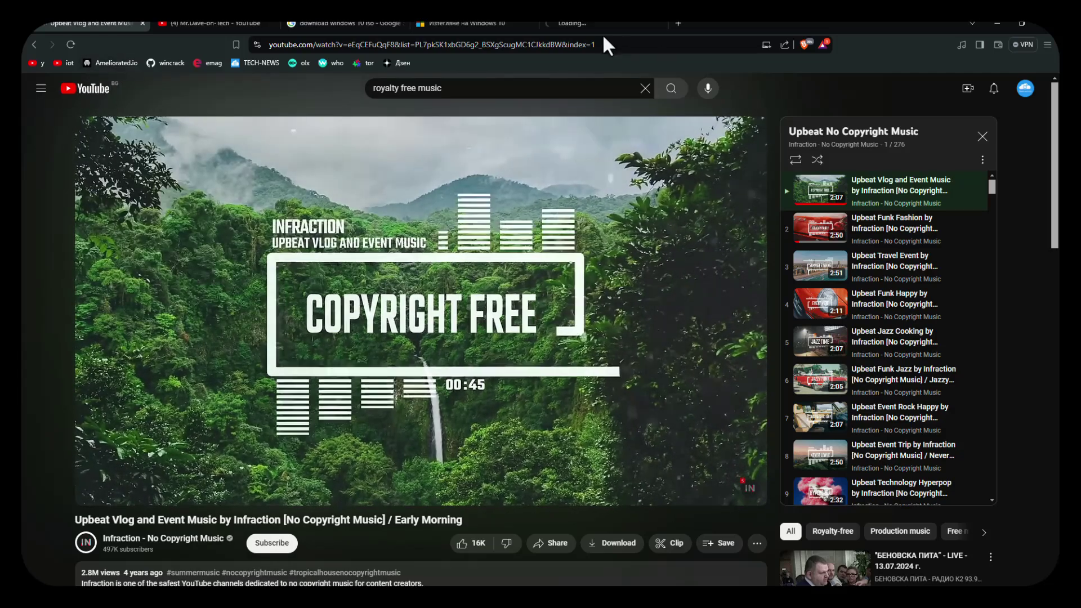
pyautogui.click(593, 25)
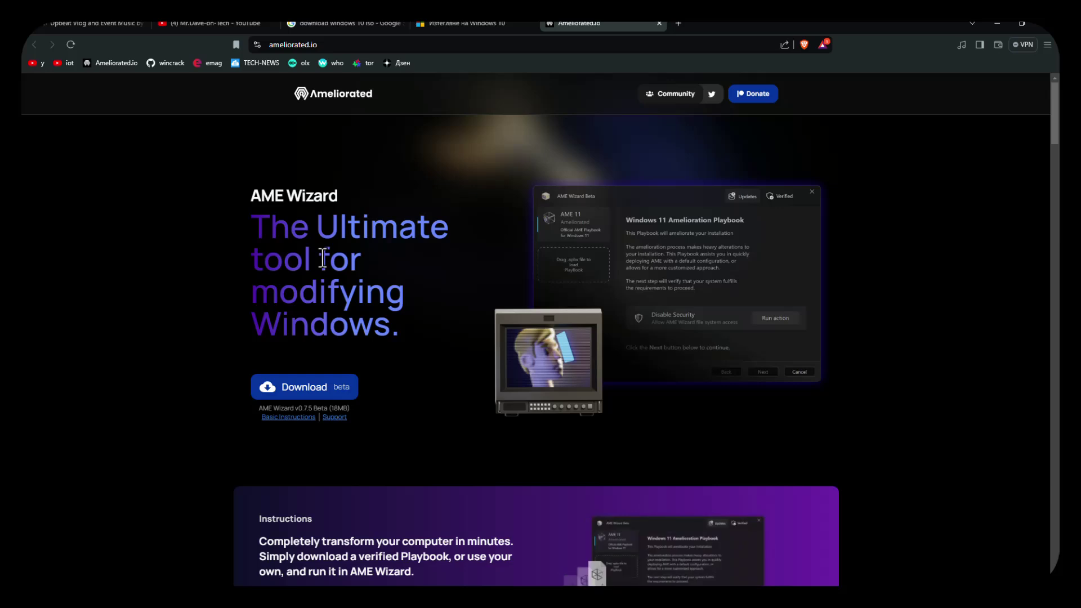
# Compare Microsoft's Windows 10 download page with the AME Wizard page in the browser
pyautogui.click(496, 27)
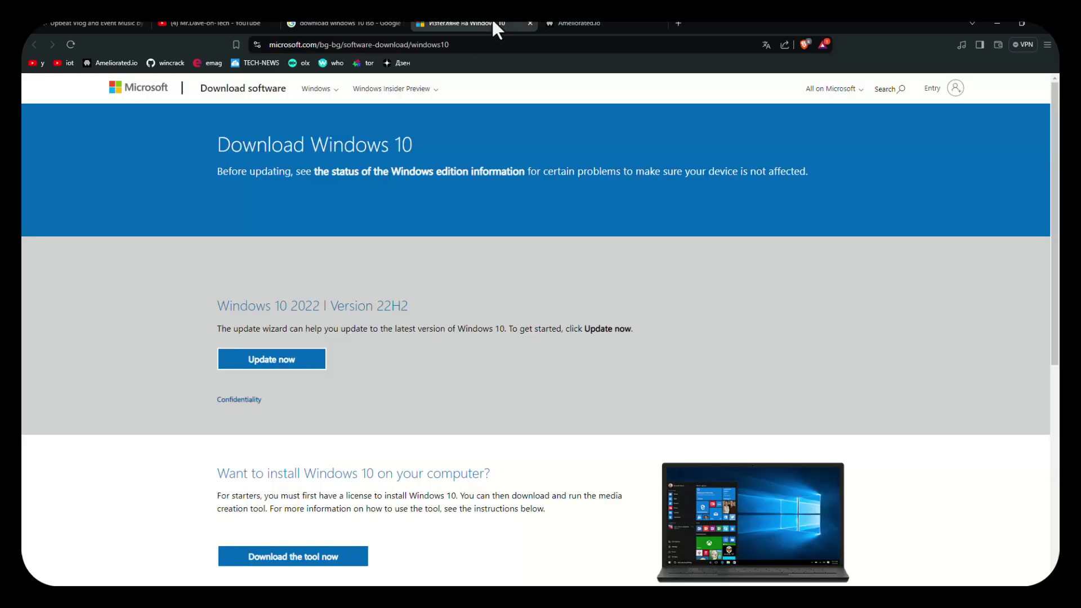
pyautogui.click(627, 25)
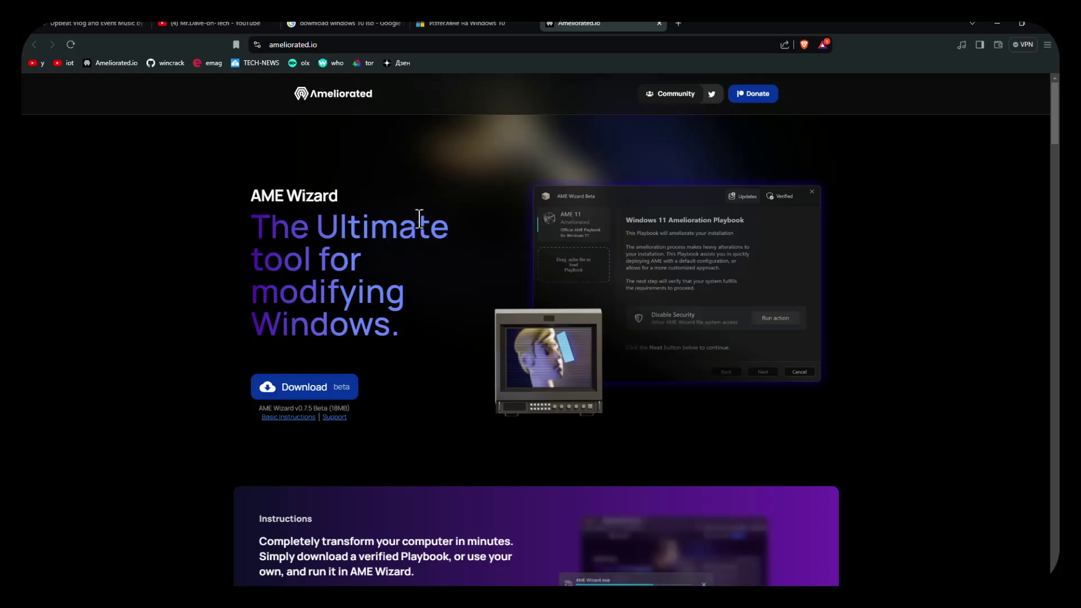
pyautogui.click(437, 27)
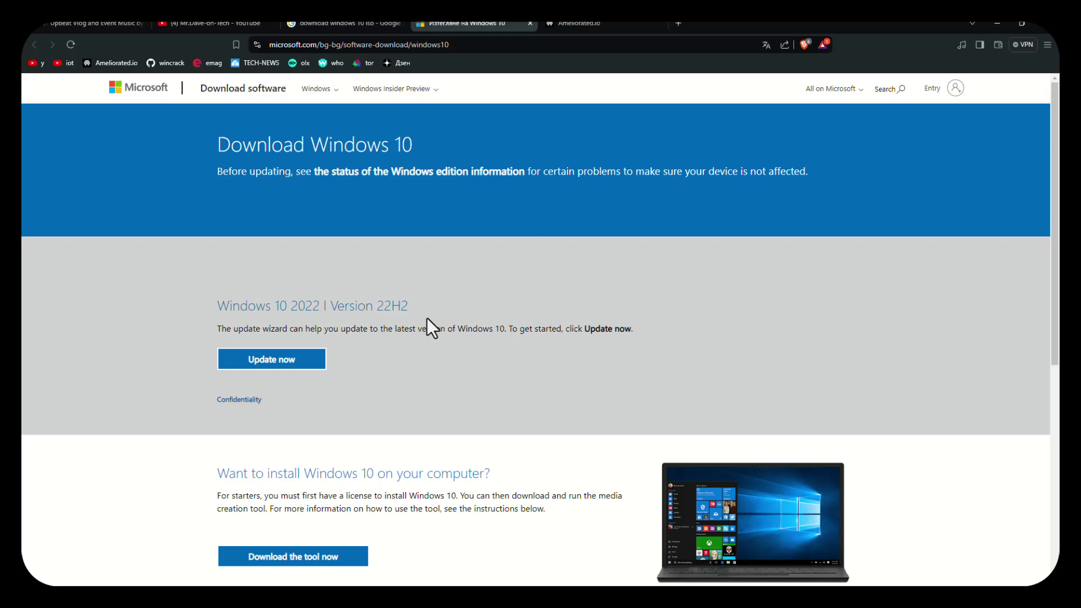
pyautogui.click(608, 28)
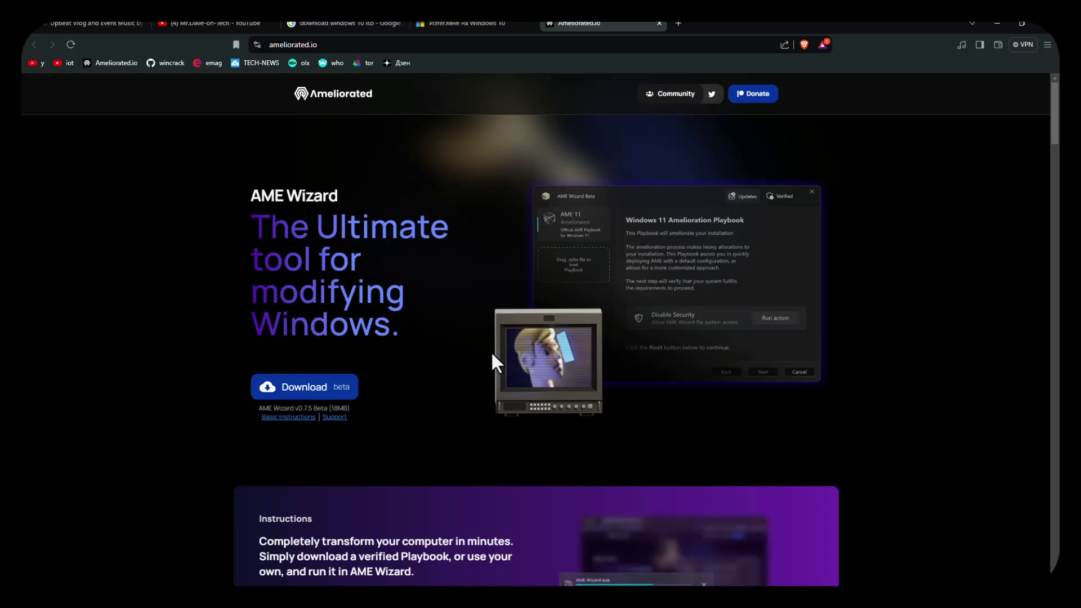
pyautogui.click(469, 24)
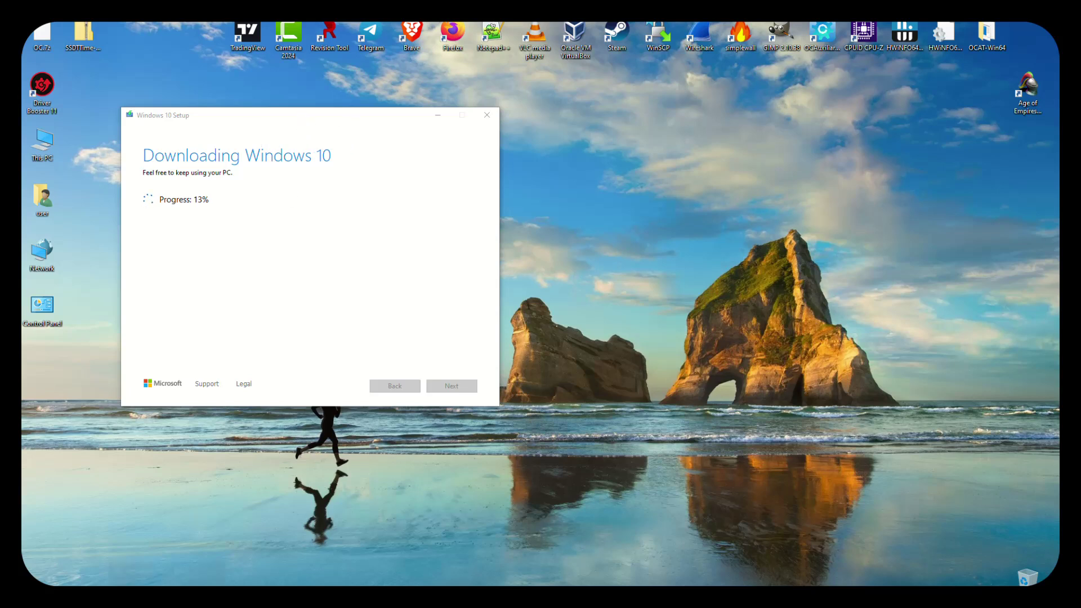
# Start the Windows installation with English (United States) and US keyboard settings, continuing without a product key
pyautogui.moveTo(167, 594)
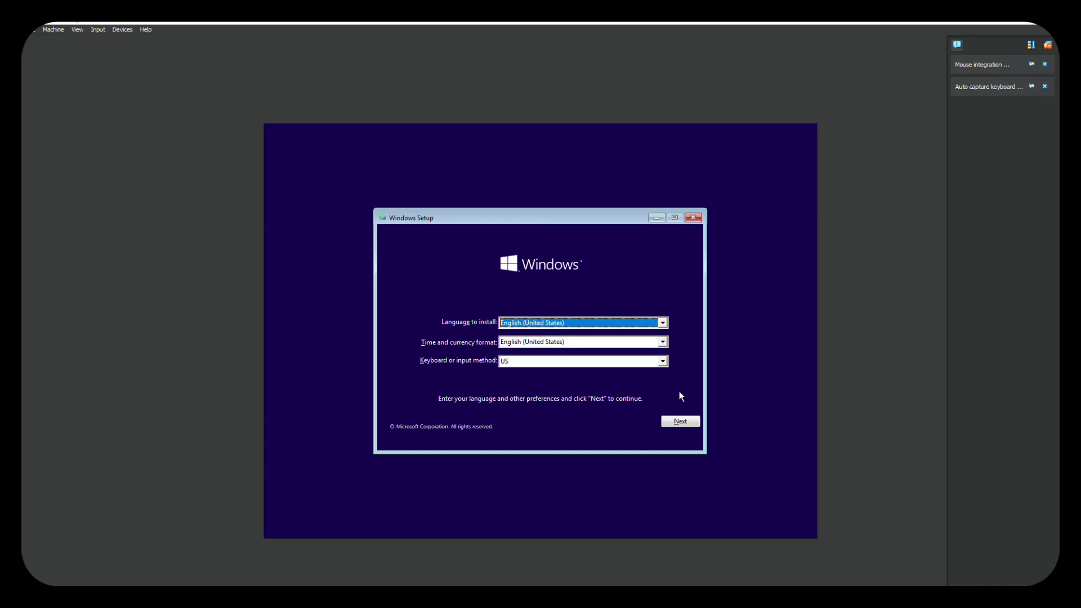
pyautogui.click(684, 427)
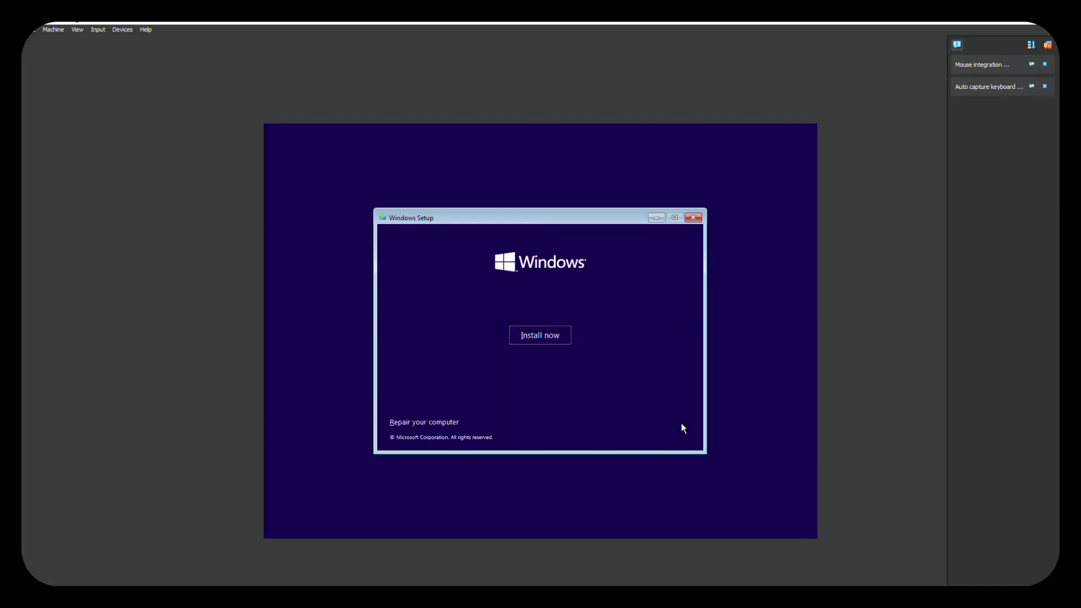
pyautogui.click(533, 333)
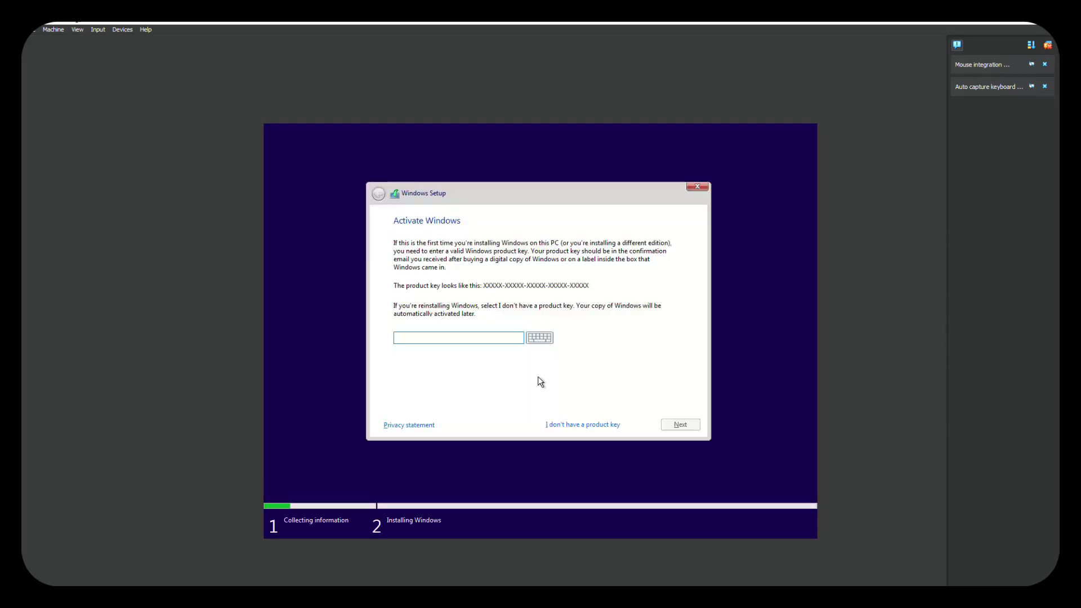
pyautogui.click(586, 426)
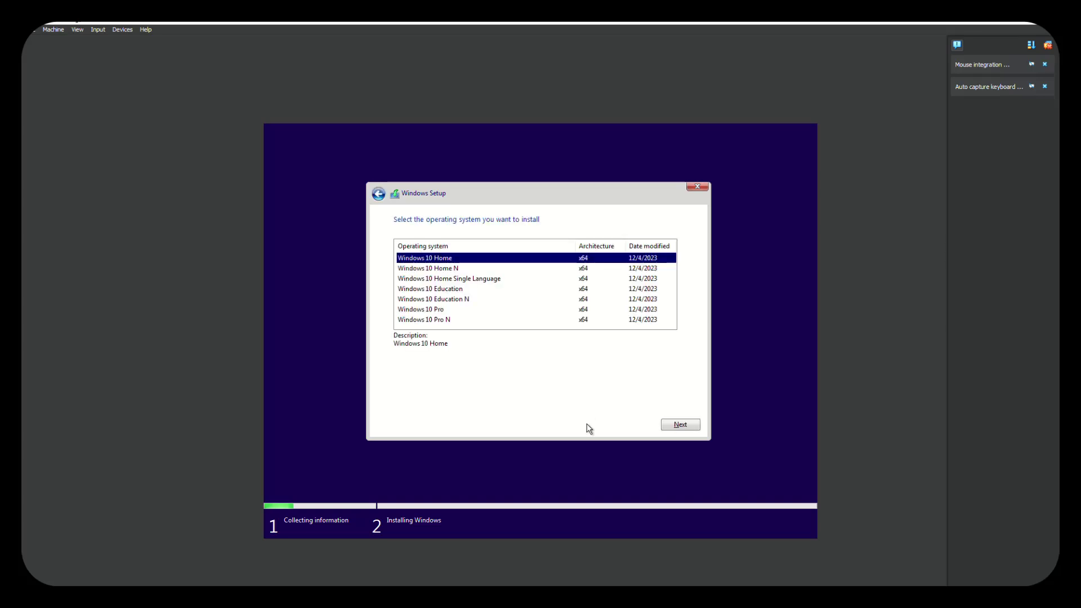
# Choose Windows 10 Pro as the operating system to install and accept the license terms
pyautogui.click(429, 309)
pyautogui.click(682, 425)
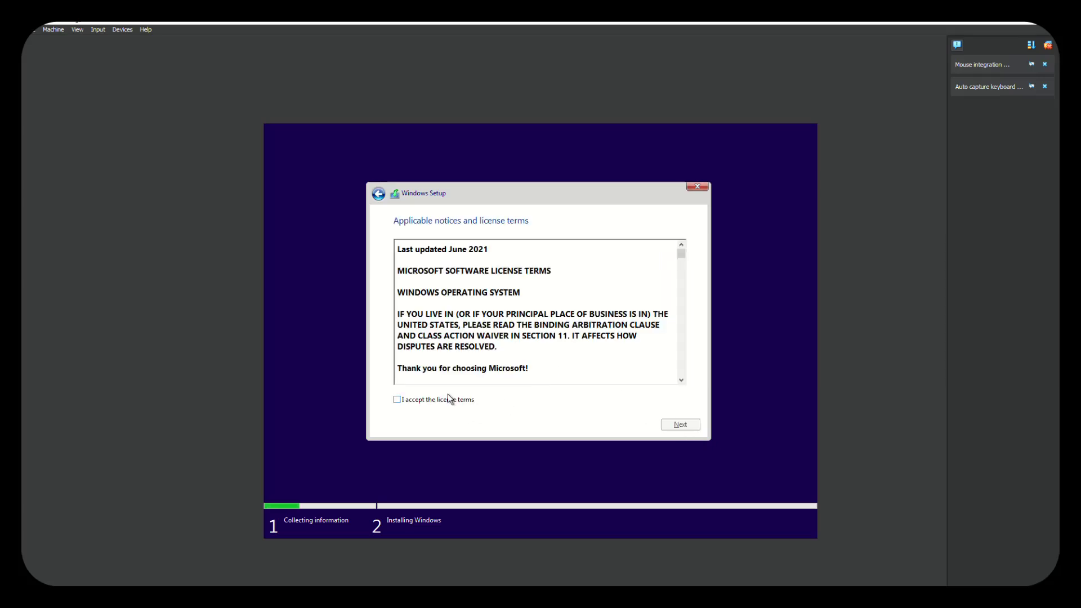
pyautogui.click(450, 400)
pyautogui.click(681, 424)
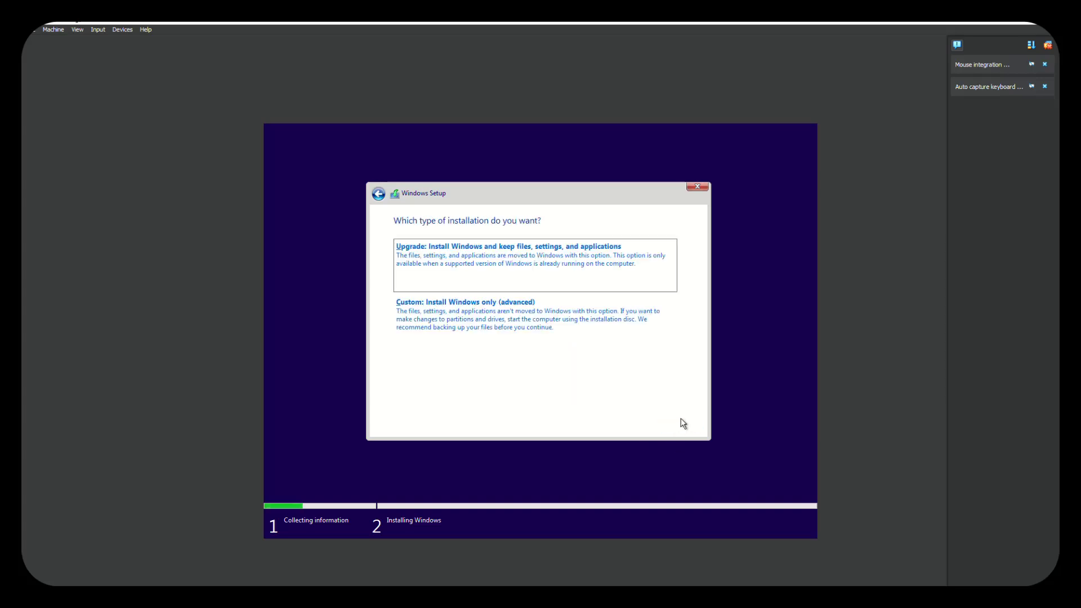
# Choose the custom installation, create a 51200 MB partition on Drive 0, and install Windows on the primary partition
pyautogui.click(564, 341)
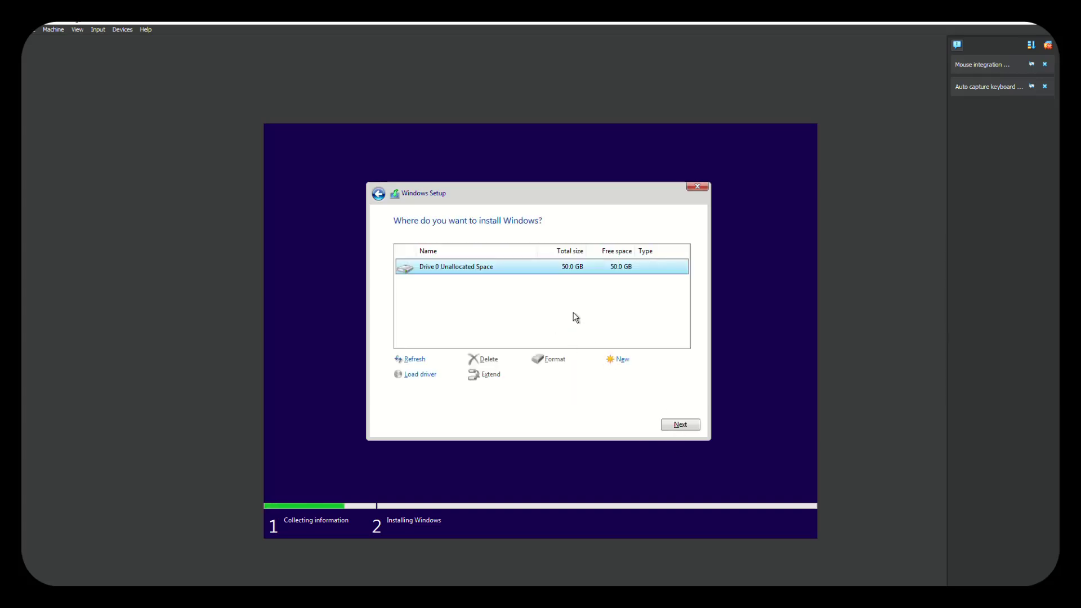
pyautogui.click(619, 359)
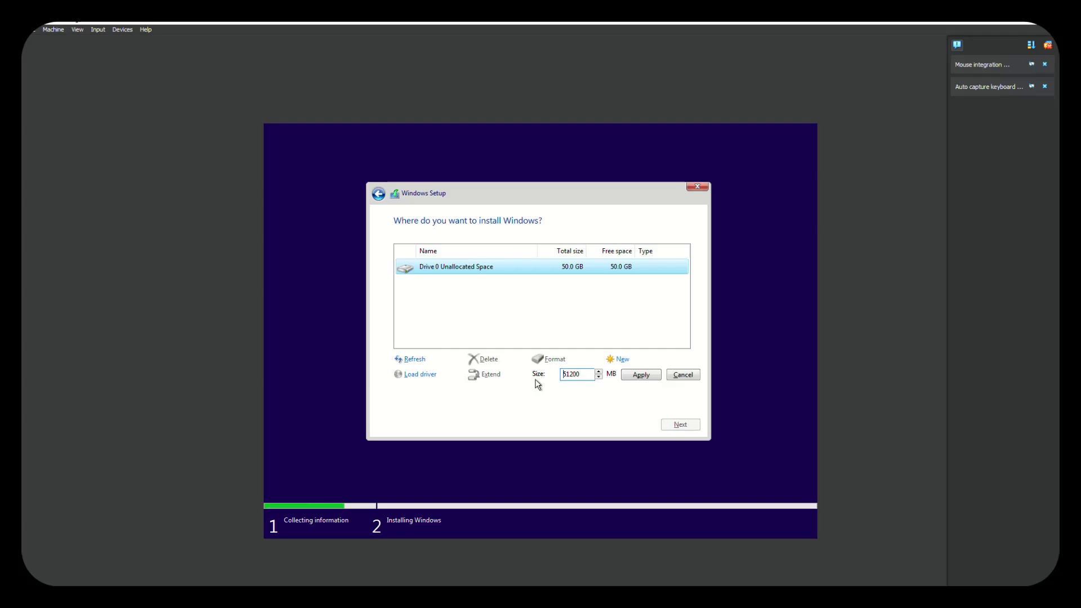
pyautogui.click(641, 376)
pyautogui.click(609, 376)
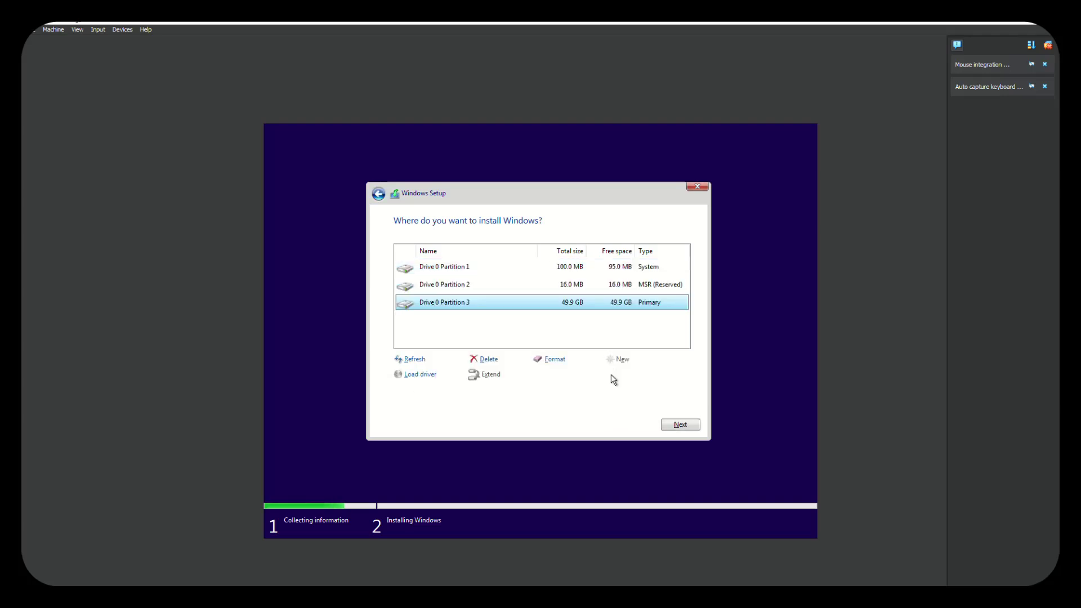
pyautogui.click(679, 426)
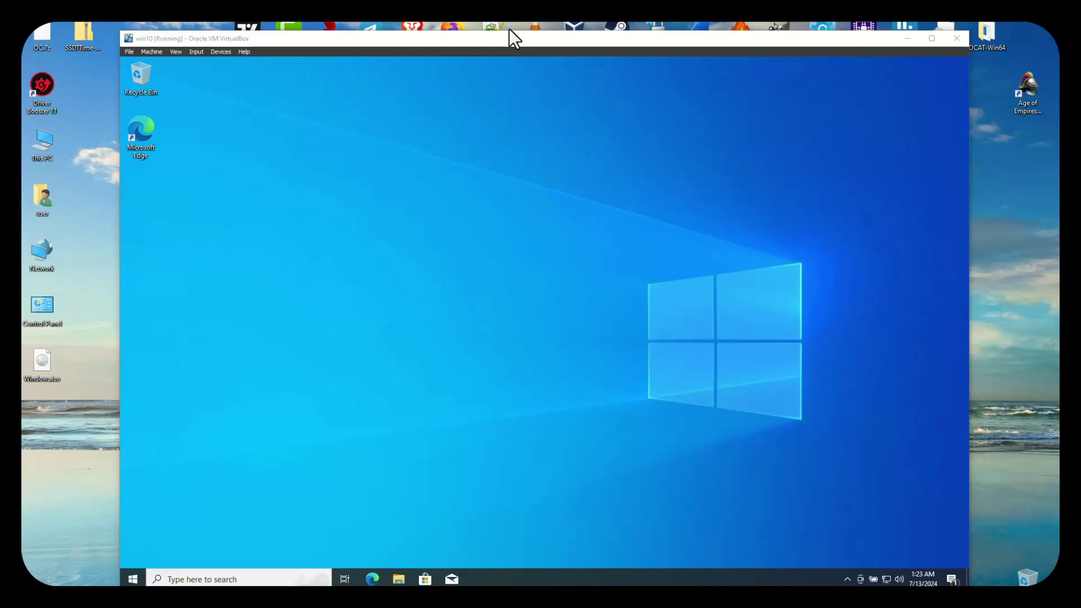
# Open Windows Settings in the virtual machine and enlarge its window until all categories fit
pyautogui.moveTo(515, 43); pyautogui.dragTo(511, 29)
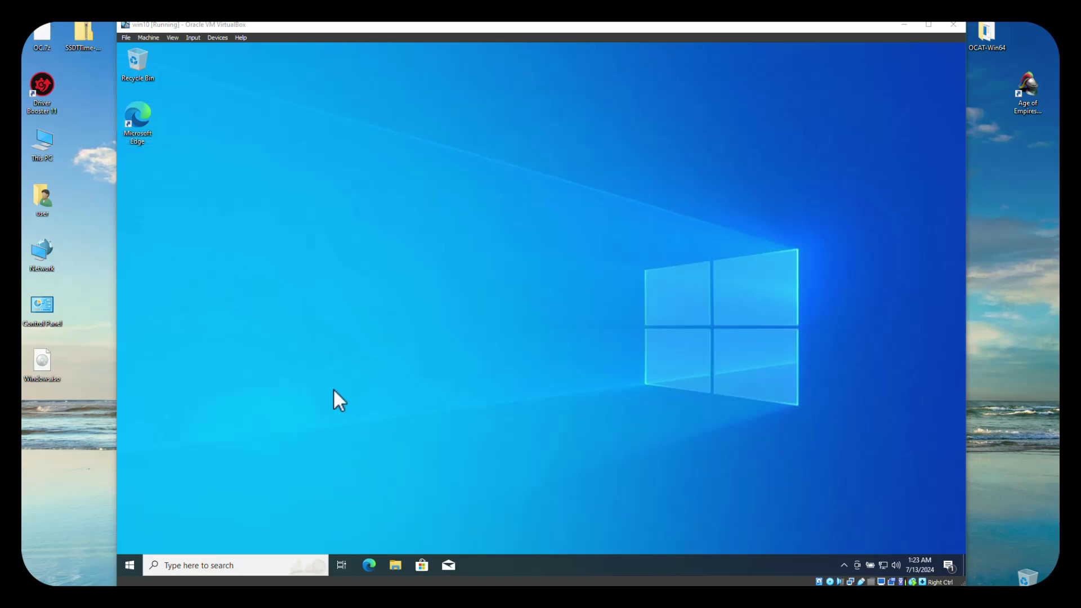
pyautogui.click(130, 565)
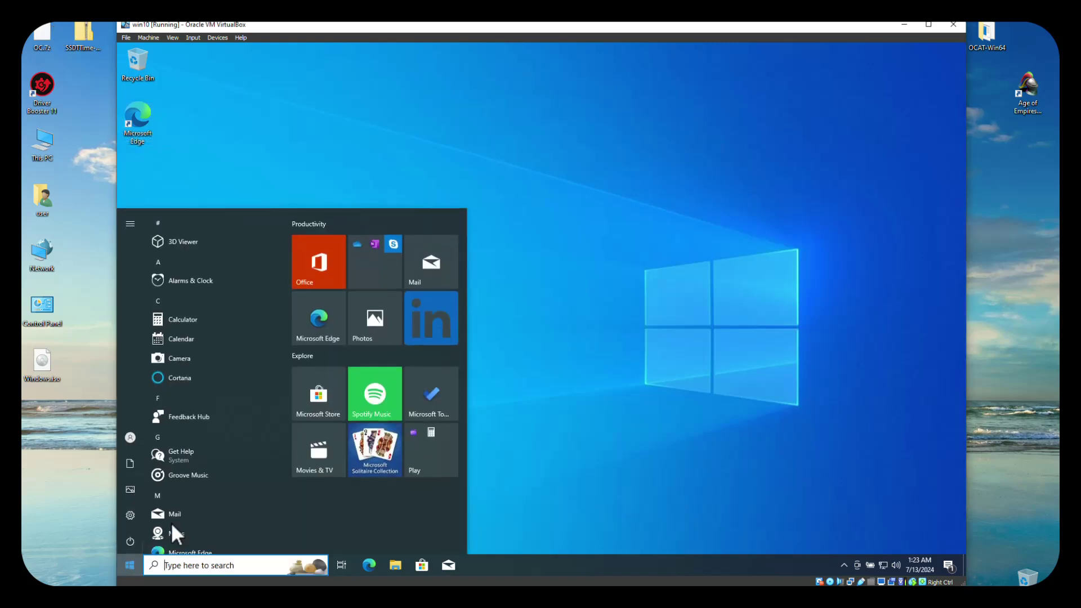
pyautogui.click(130, 513)
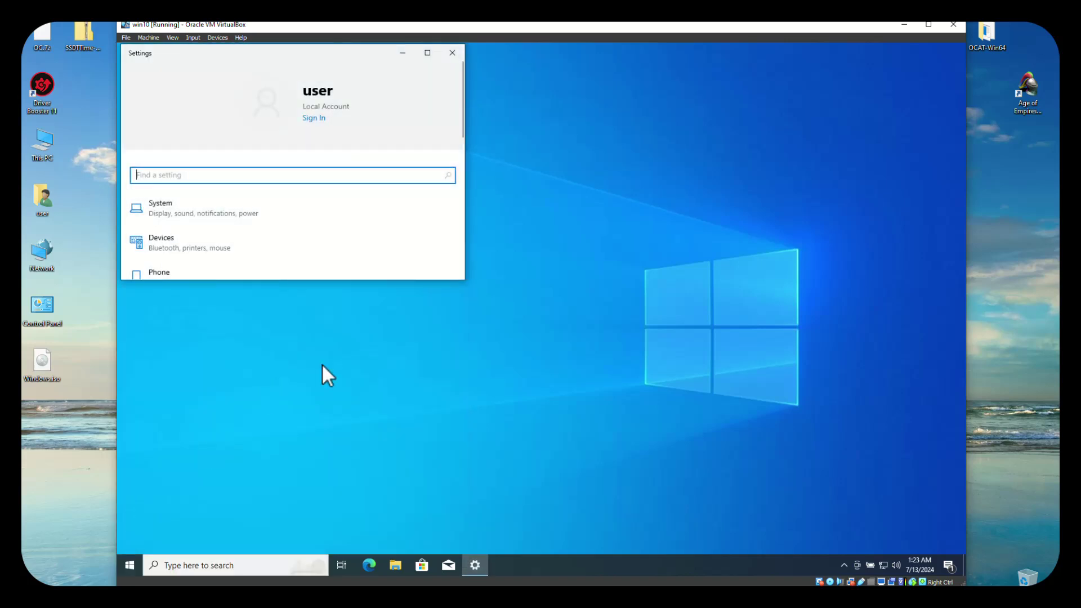
pyautogui.moveTo(350, 49); pyautogui.dragTo(556, 110)
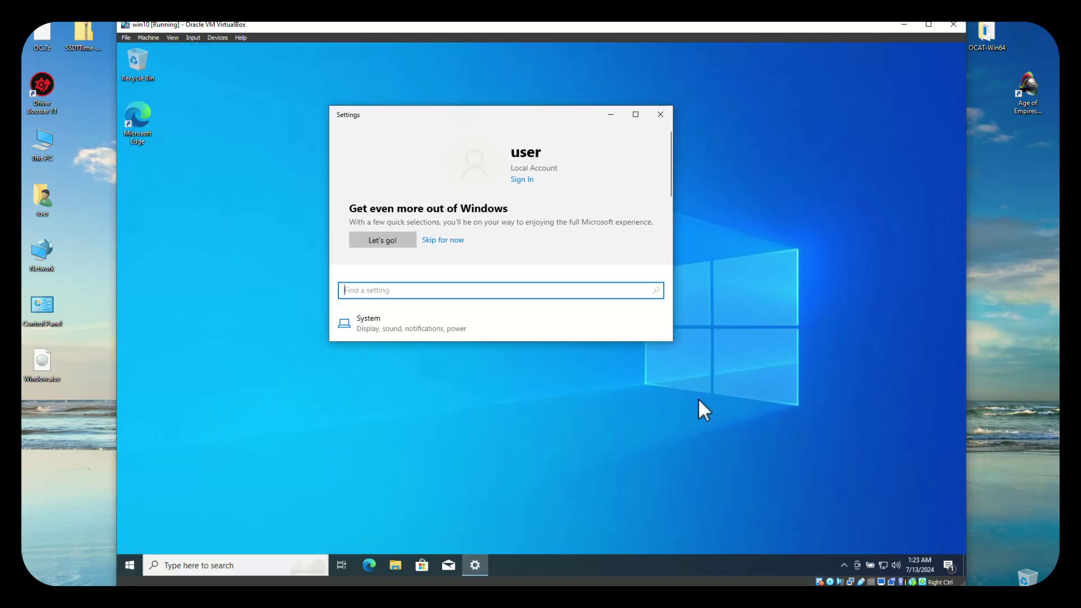
pyautogui.moveTo(672, 341); pyautogui.dragTo(916, 548)
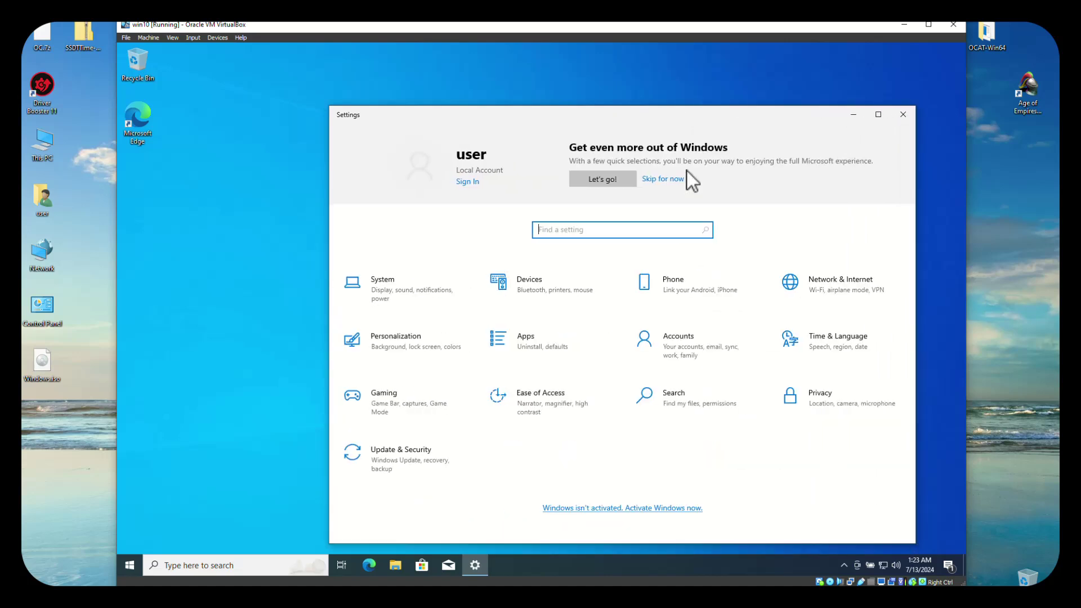
pyautogui.moveTo(660, 114); pyautogui.dragTo(583, 82)
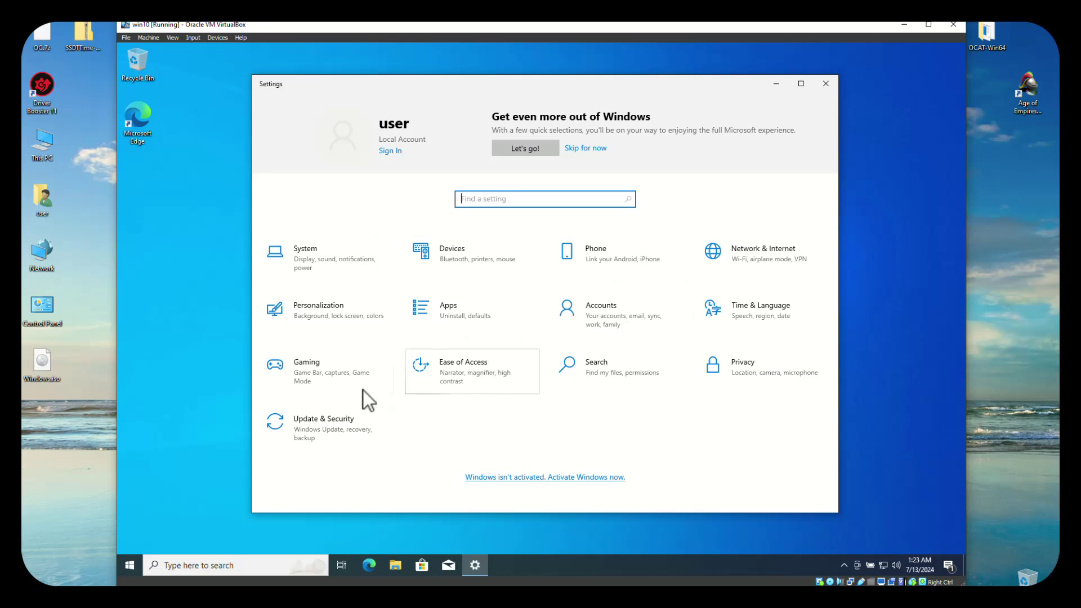
# Open Update & Security and check for Windows updates until none remain, keeping the windows within view
pyautogui.click(332, 422)
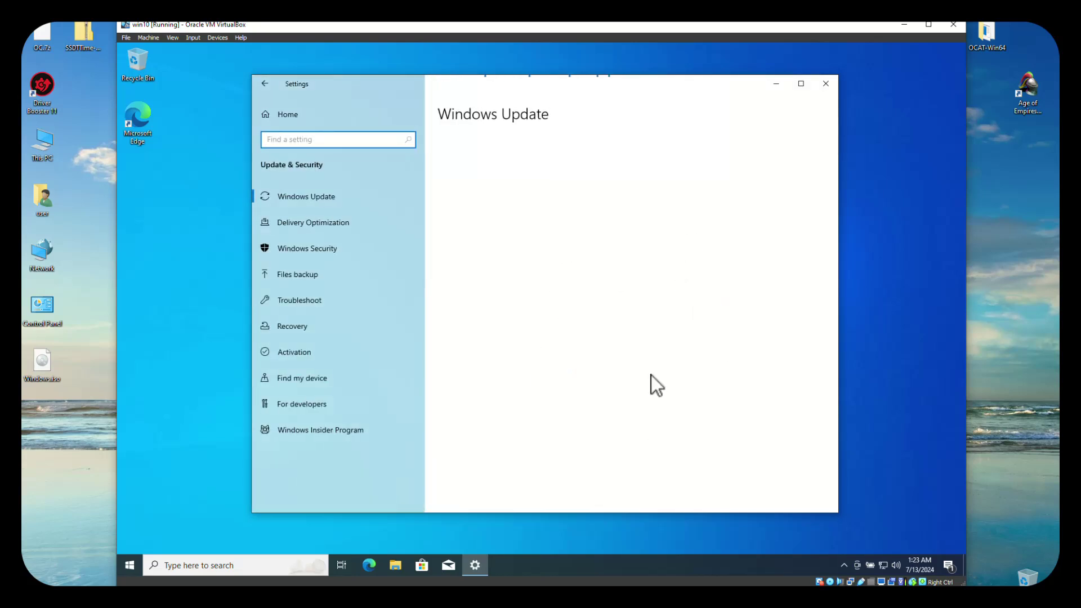
pyautogui.click(495, 179)
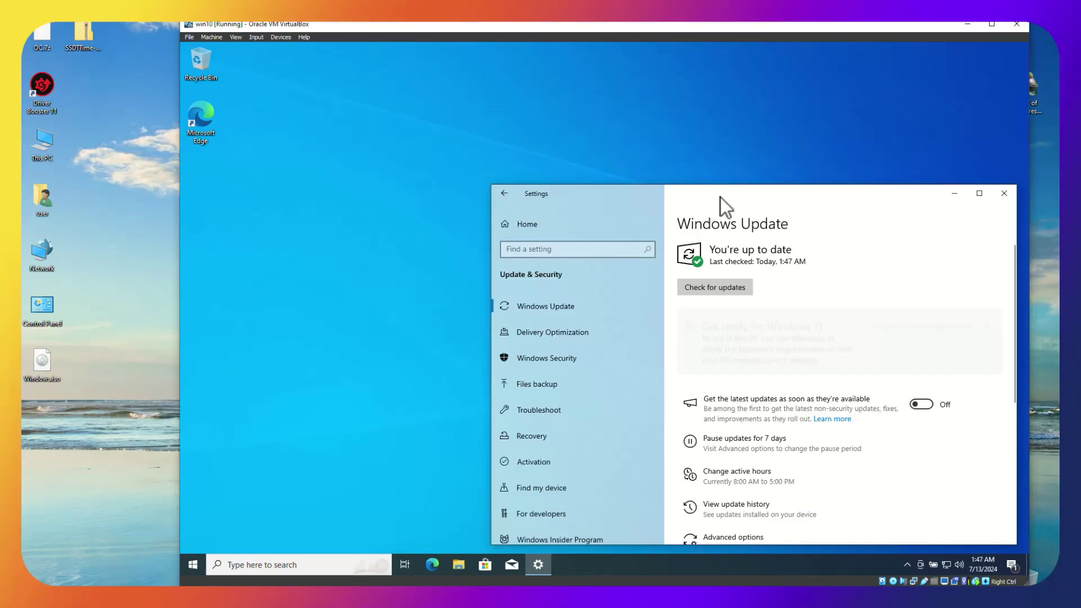
pyautogui.moveTo(721, 197); pyautogui.dragTo(610, 140)
pyautogui.click(603, 230)
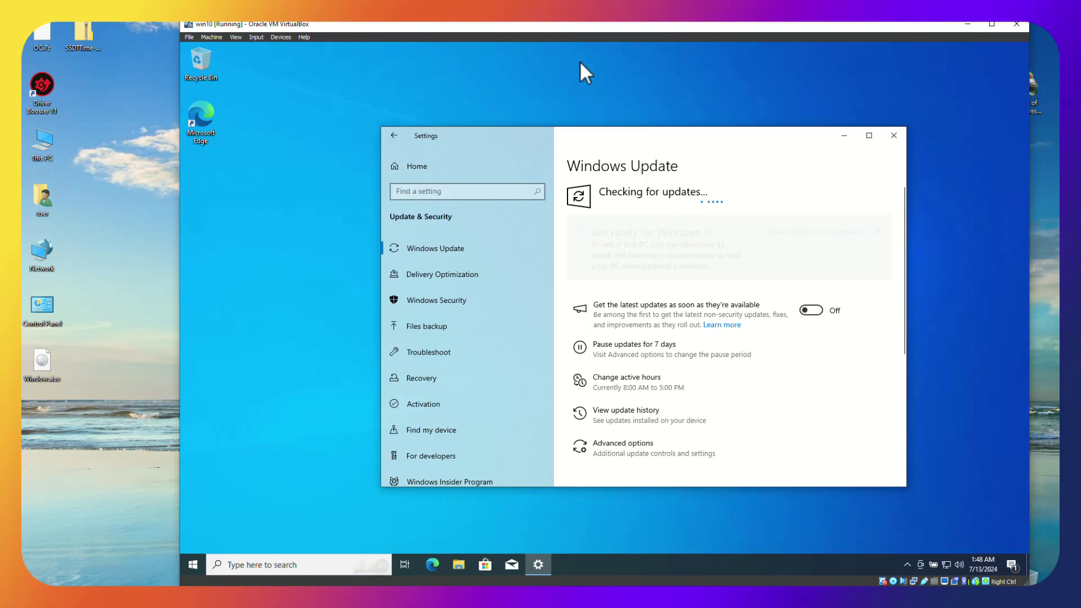
pyautogui.moveTo(579, 28); pyautogui.dragTo(541, 48)
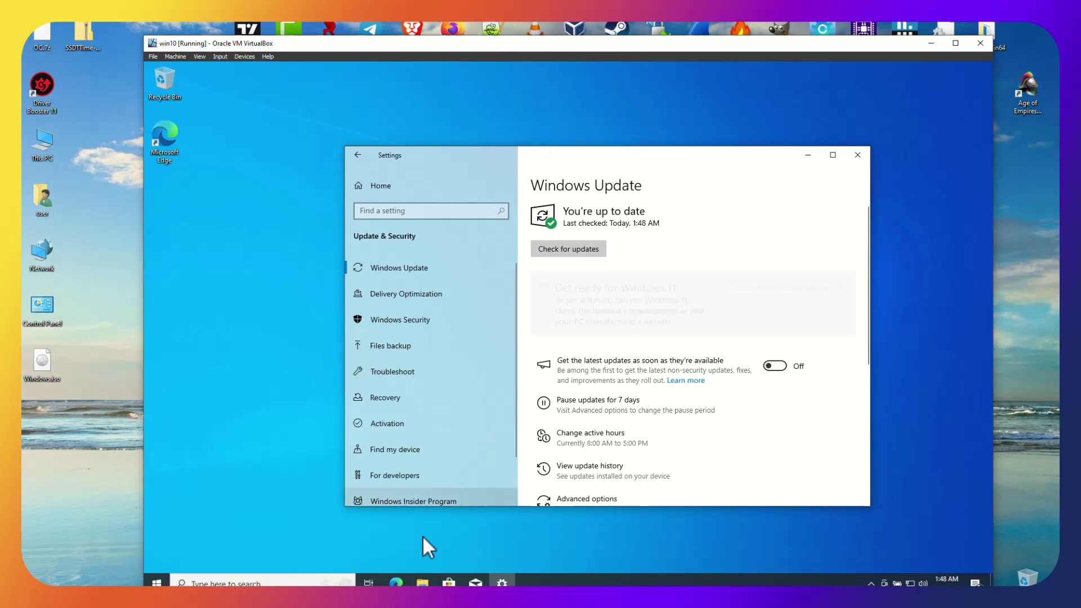
# Open Edge and finish its first-run setup without signing in, importing or sharing browsing data, then close the extra tab and select the address
pyautogui.click(459, 532)
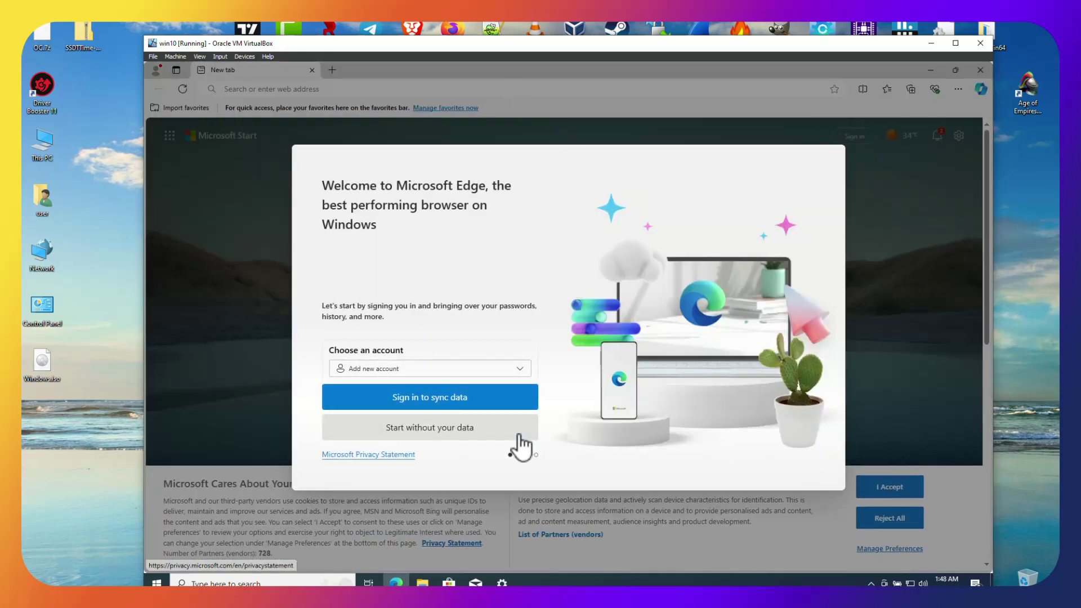
pyautogui.click(439, 428)
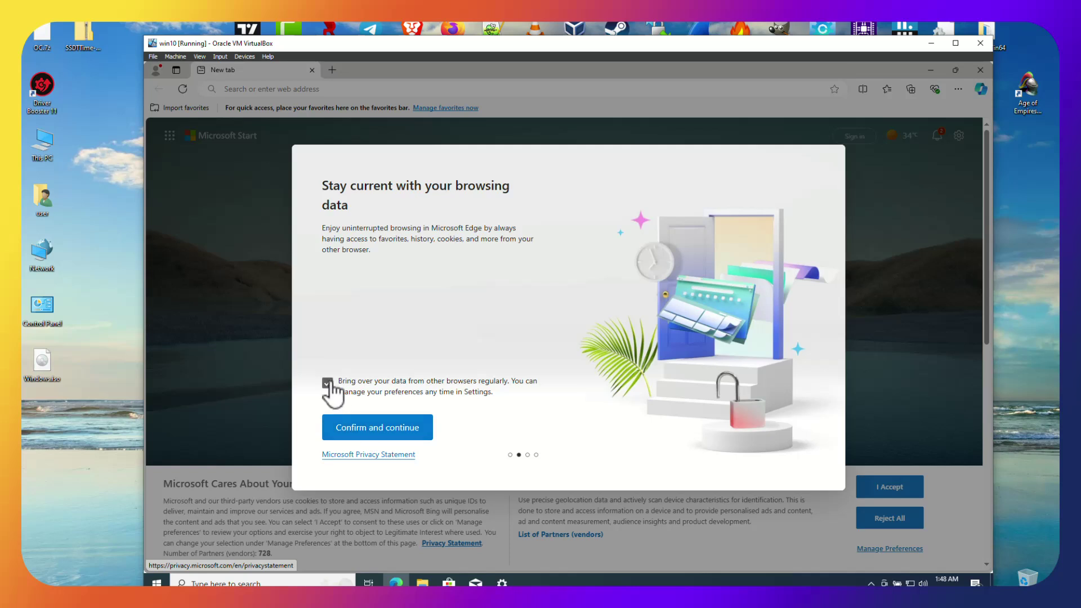
pyautogui.click(328, 383)
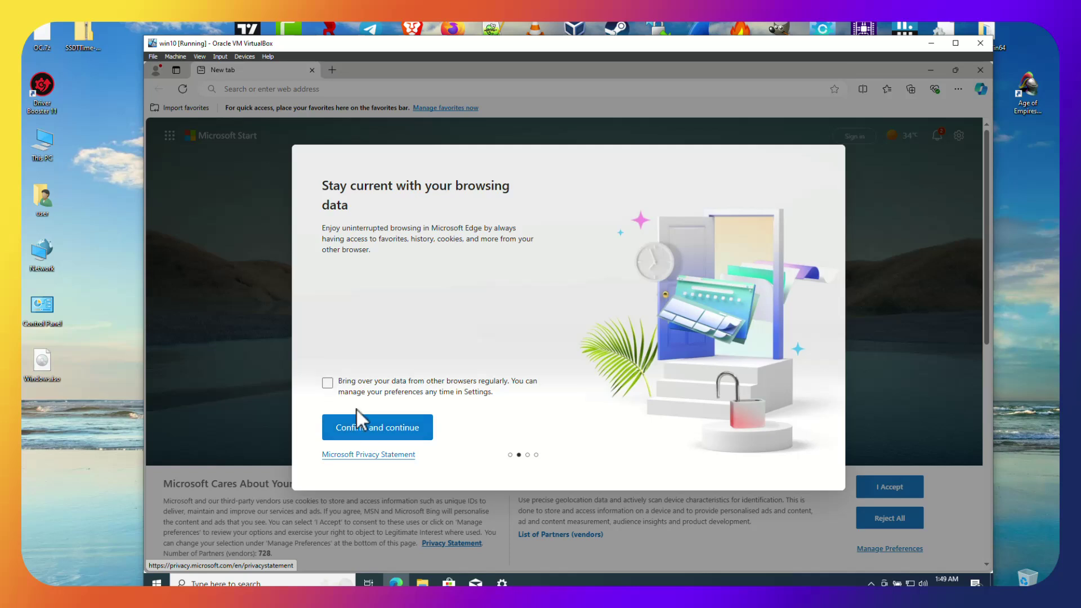
pyautogui.click(379, 430)
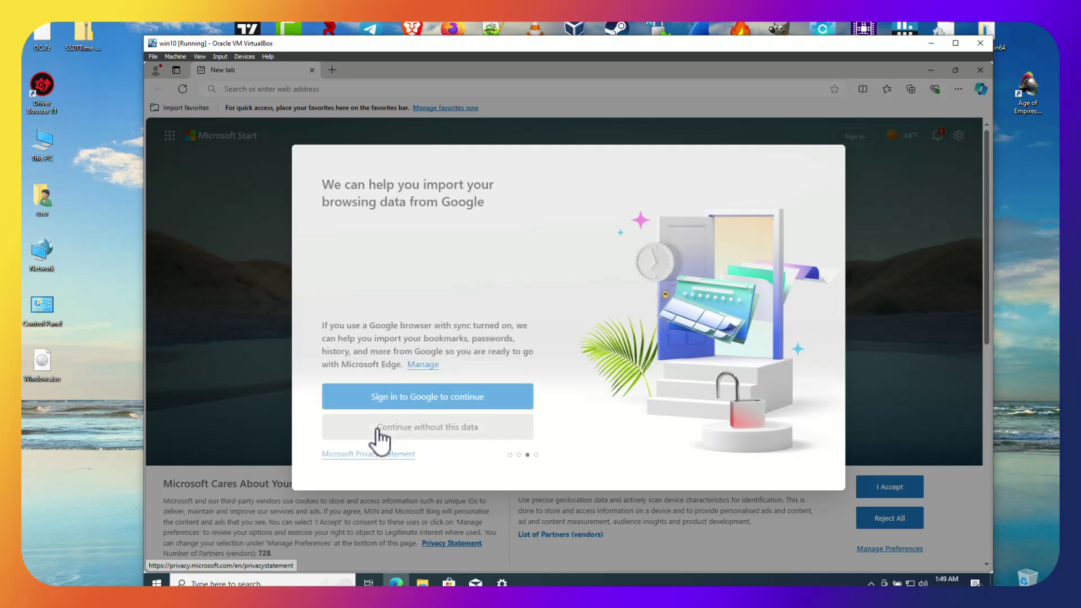
pyautogui.click(445, 431)
pyautogui.click(327, 379)
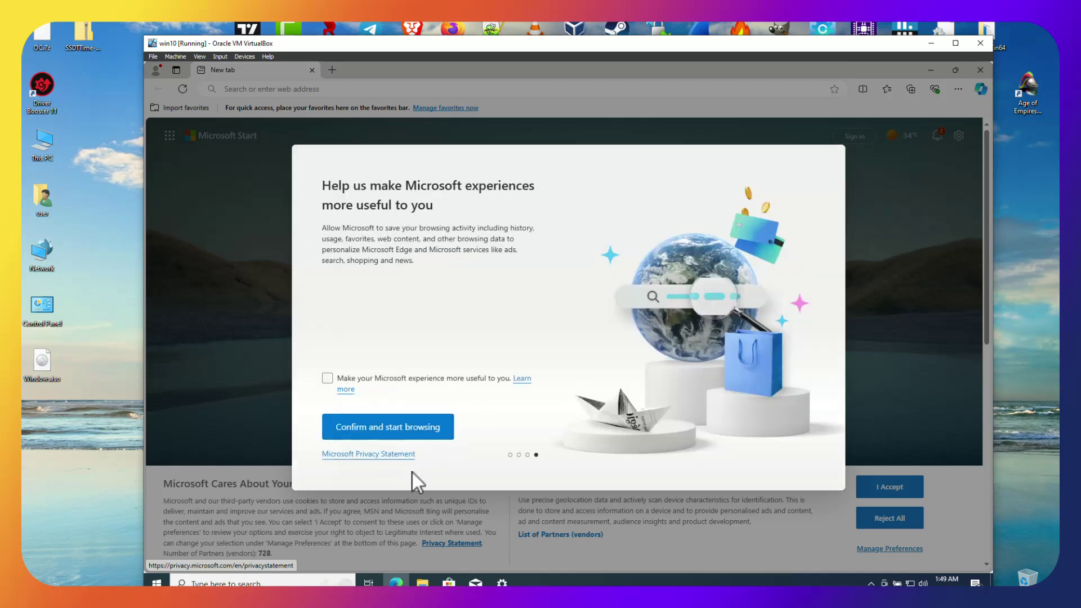
pyautogui.click(422, 437)
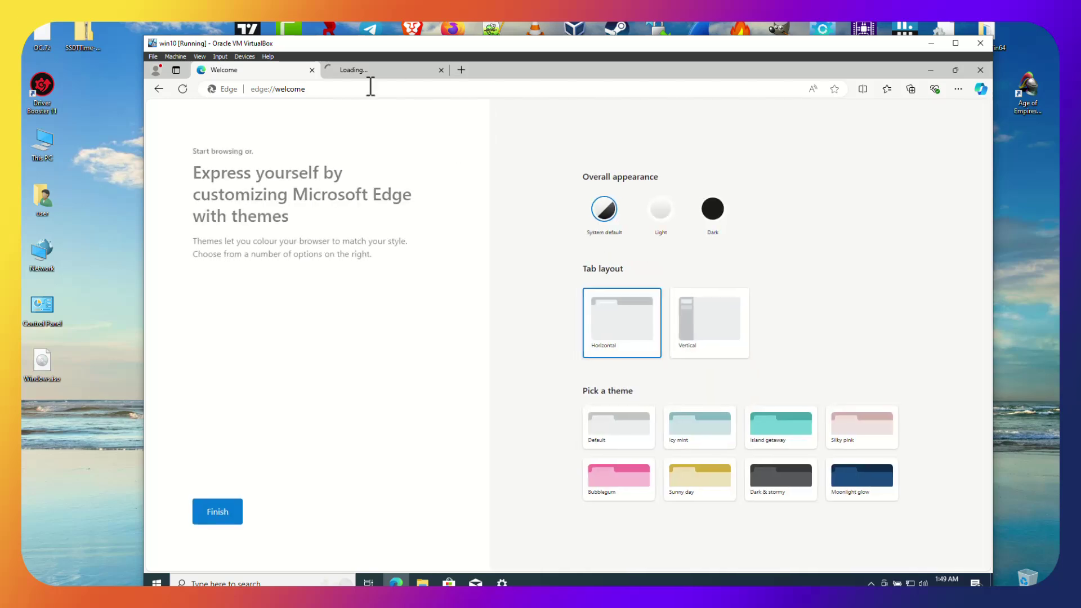
pyautogui.click(441, 70)
pyautogui.click(436, 89)
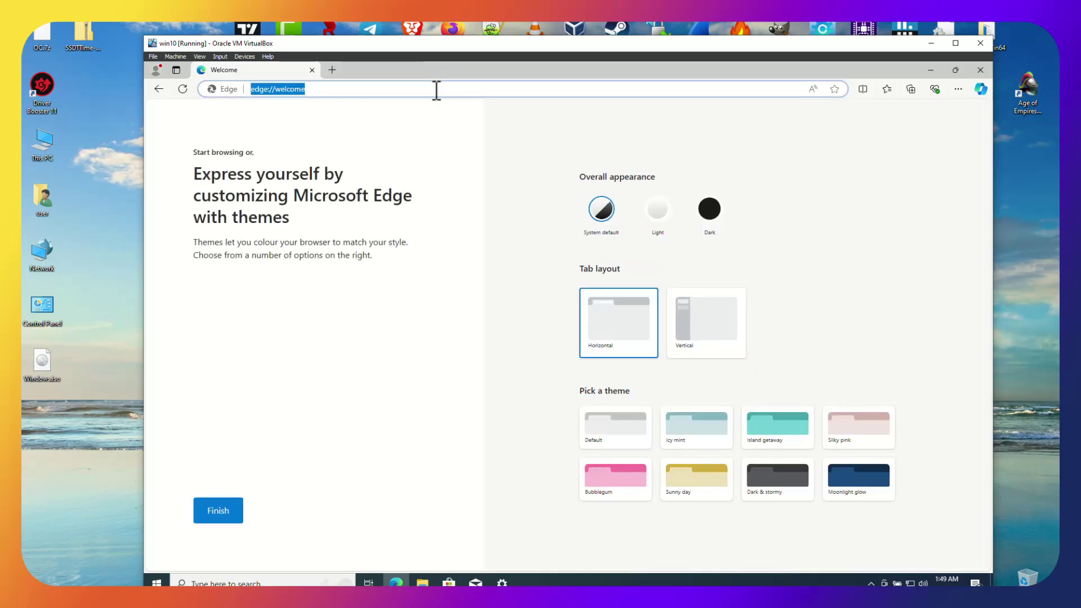
pyautogui.write('download ')
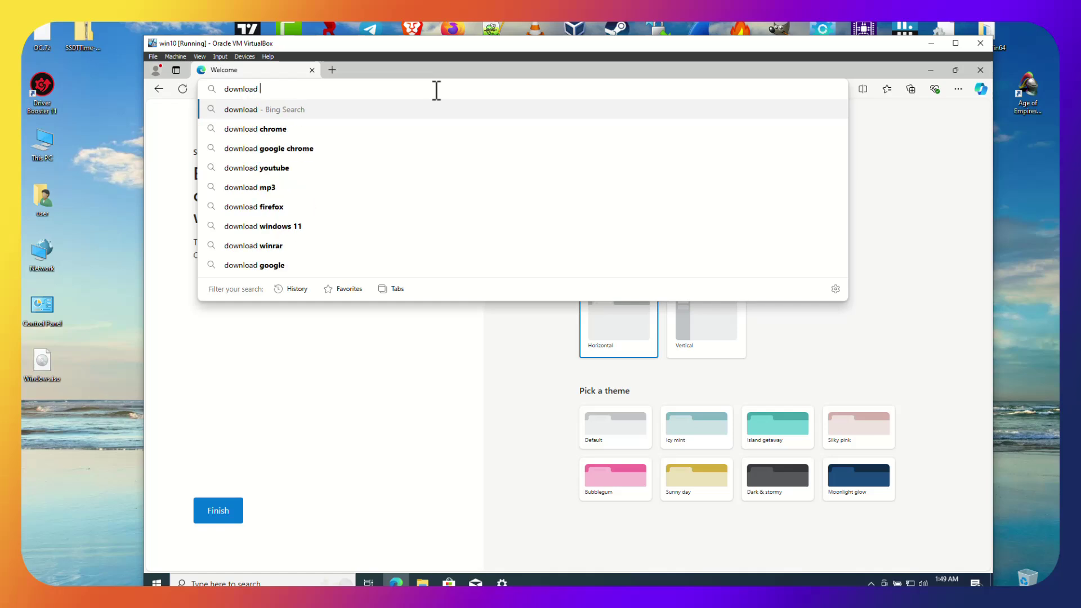
pyautogui.write('b')
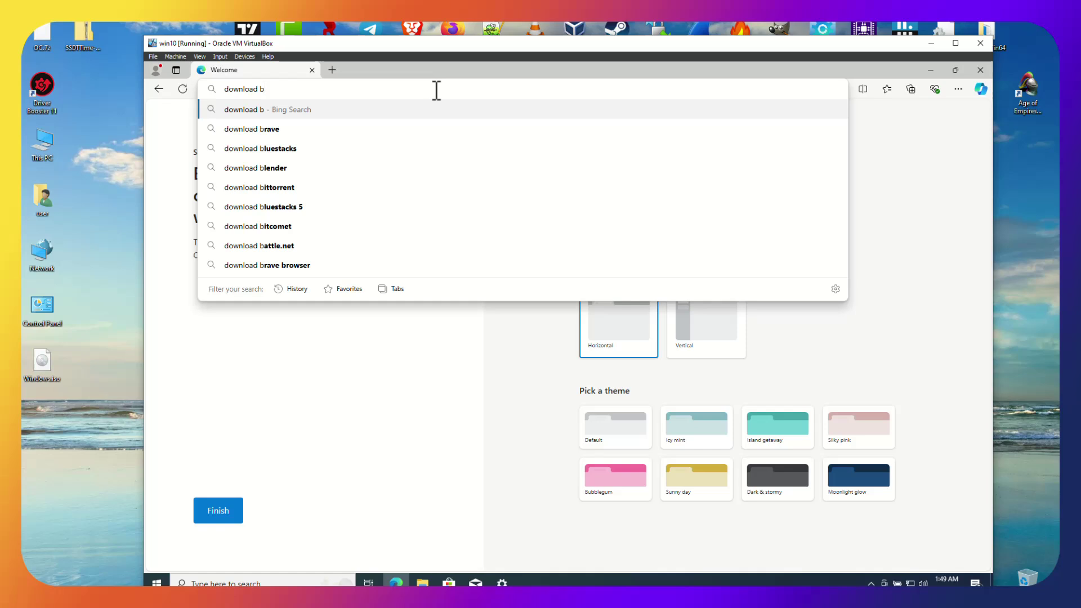
pyautogui.press('BackSpace')
pyautogui.press('BackSpace')
pyautogui.press('BackSpace')
pyautogui.press('BackSpace')
pyautogui.press('BackSpace')
pyautogui.press('BackSpace')
pyautogui.press('BackSpace')
pyautogui.press('BackSpace')
pyautogui.press('BackSpace')
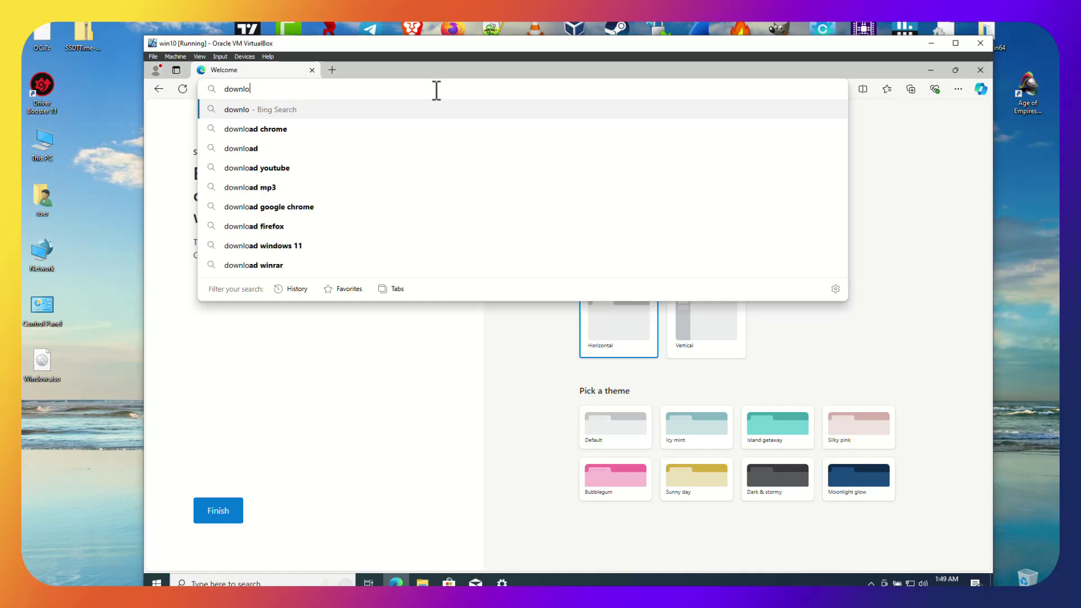
pyautogui.write('s')
pyautogui.press('BackSpace')
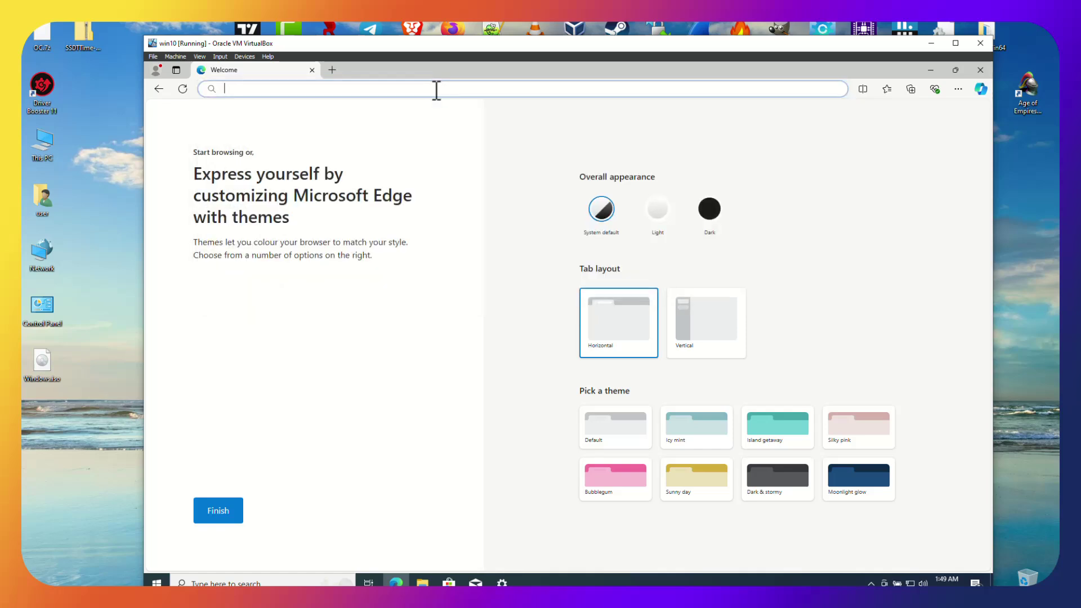
# Go to Google by entering gogole.com as the address and reject all optional cookies
pyautogui.write('gogole.com')
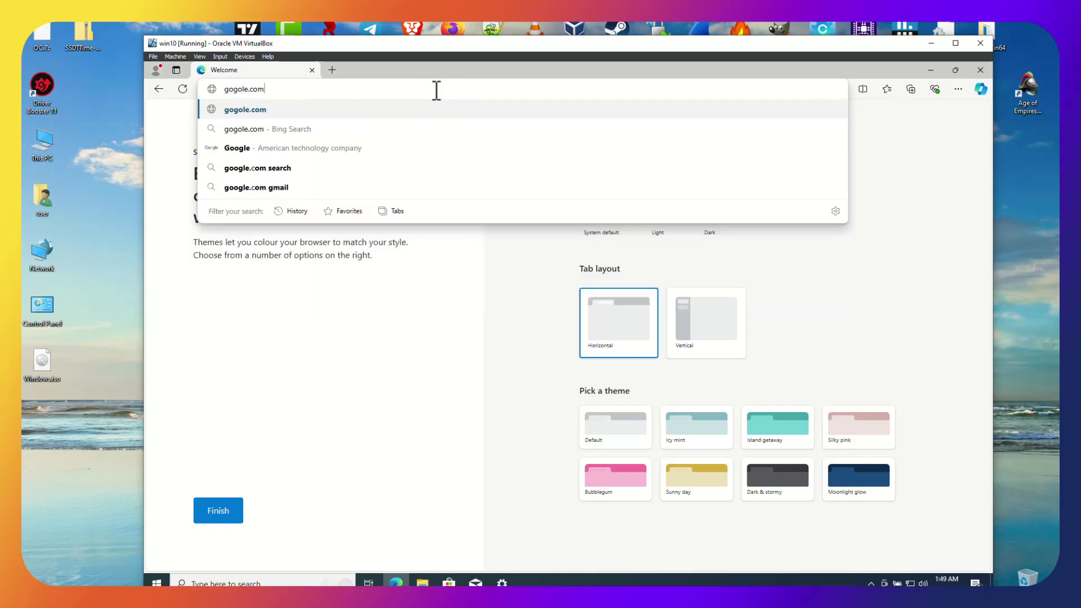
pyautogui.press('Return')
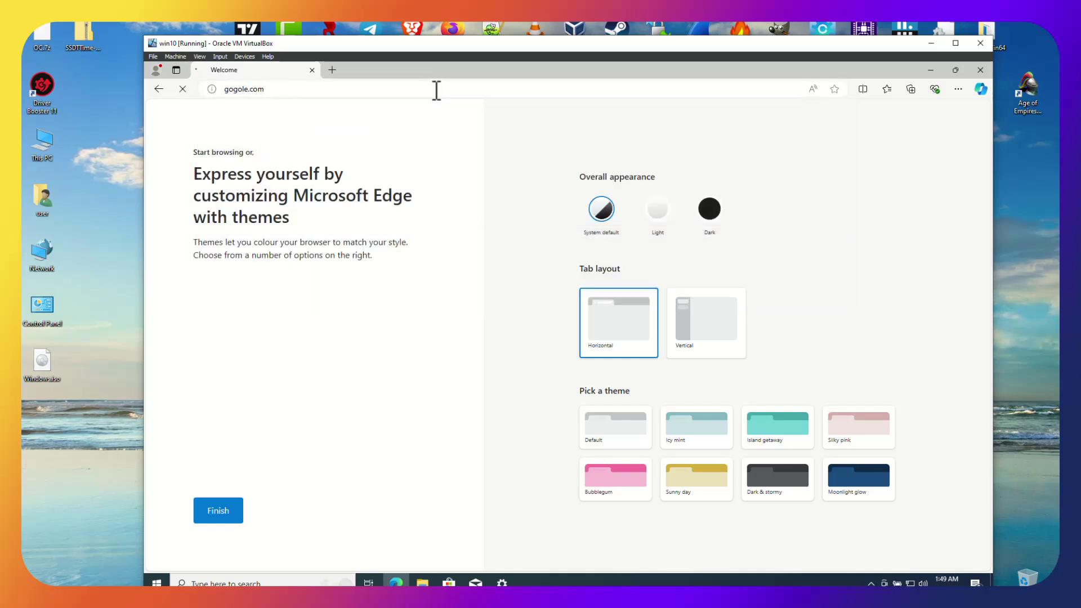
pyautogui.click(479, 505)
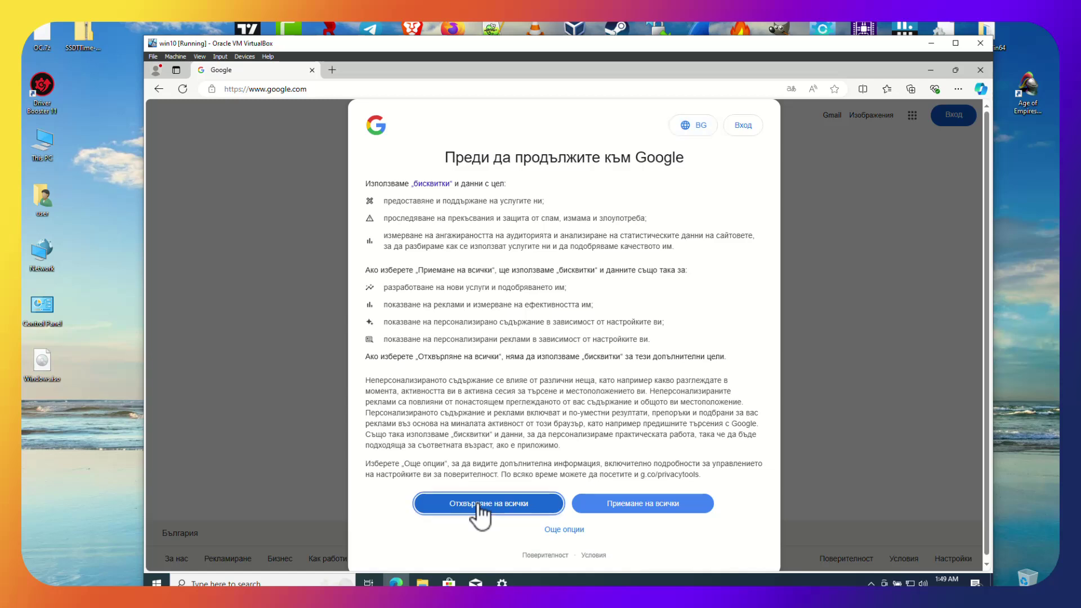
# Search Google for "windows ame" and open the Ameliorated.io result
pyautogui.click(503, 318)
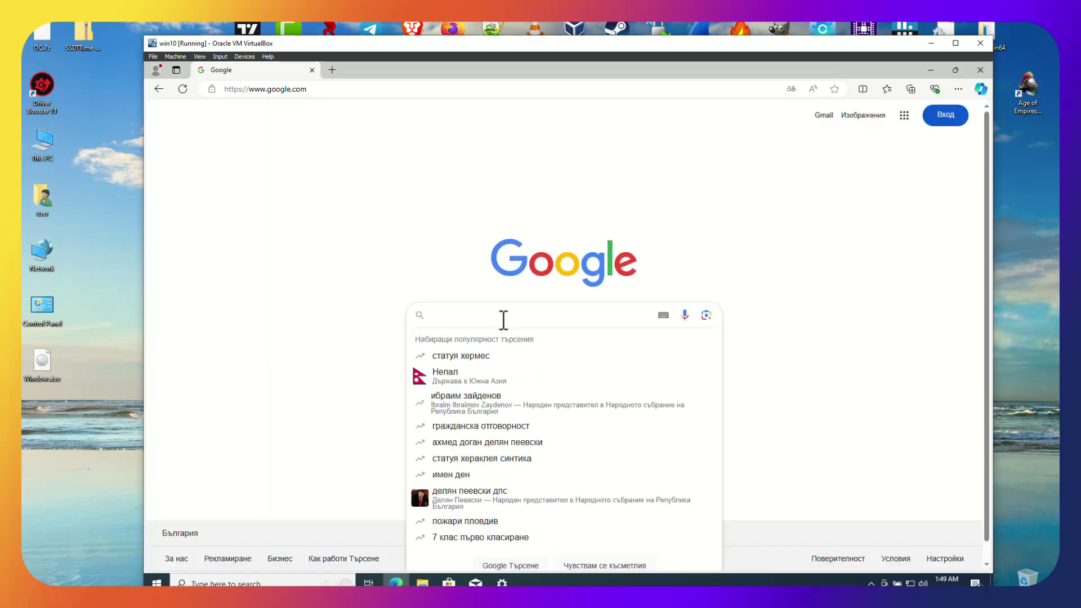
pyautogui.write('amd')
pyautogui.press('BackSpace')
pyautogui.press('BackSpace')
pyautogui.press('BackSpace')
pyautogui.write('windows ')
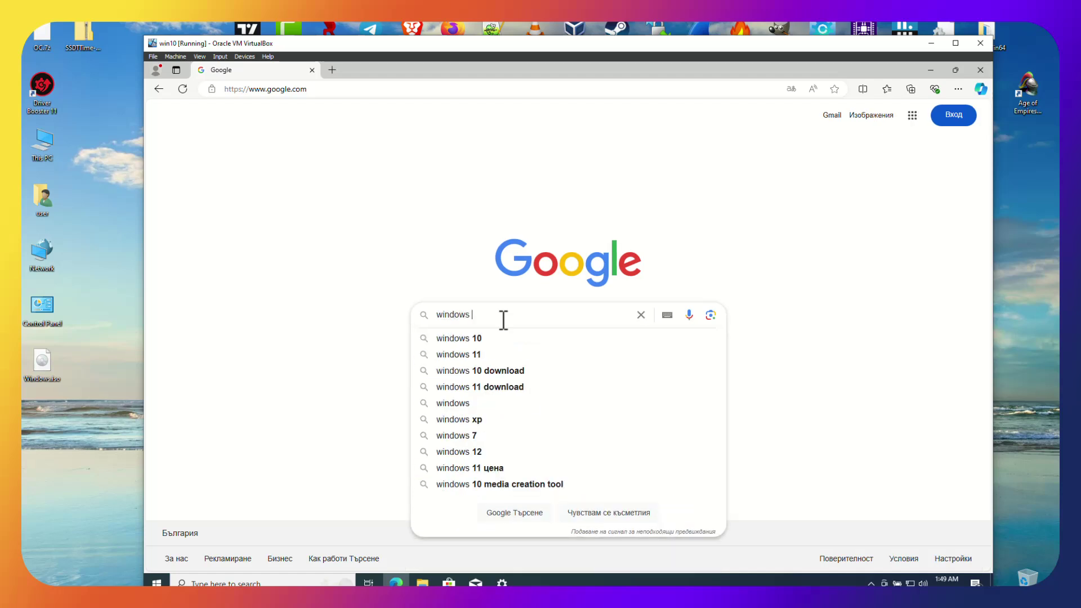
pyautogui.write('ame')
pyautogui.press('Return')
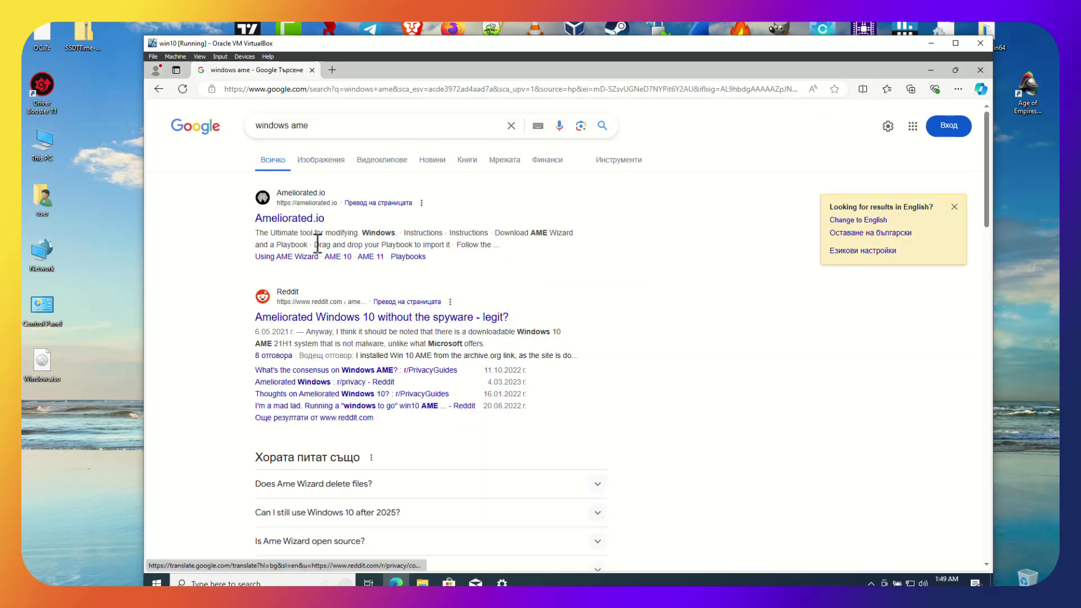
pyautogui.click(290, 218)
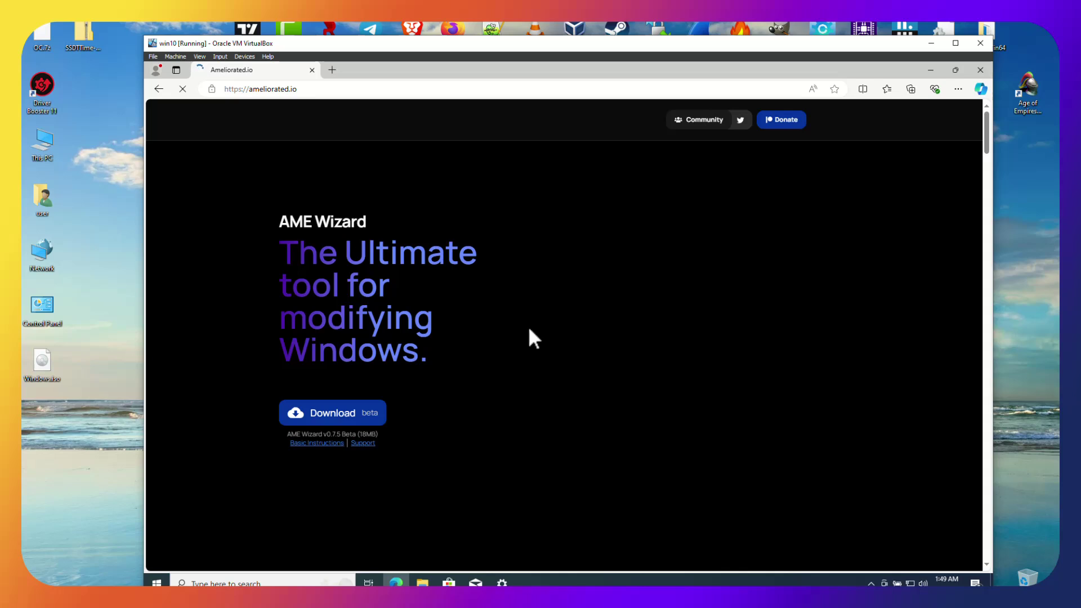
# Download the AME Wizard beta and open the AME Wizard Beta archive from the Downloads folder
pyautogui.click(355, 405)
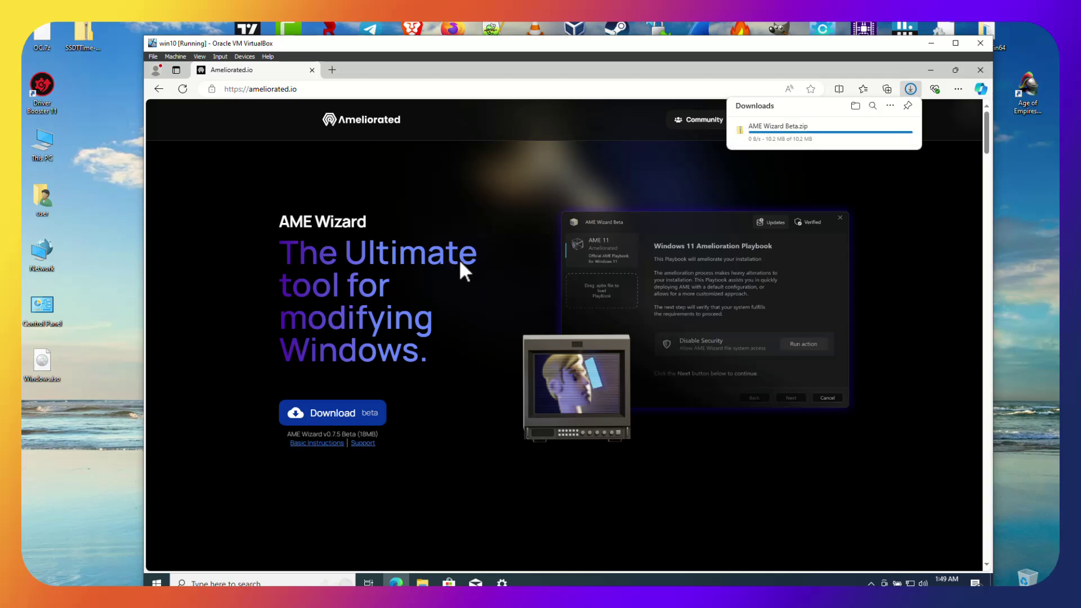
pyautogui.click(856, 107)
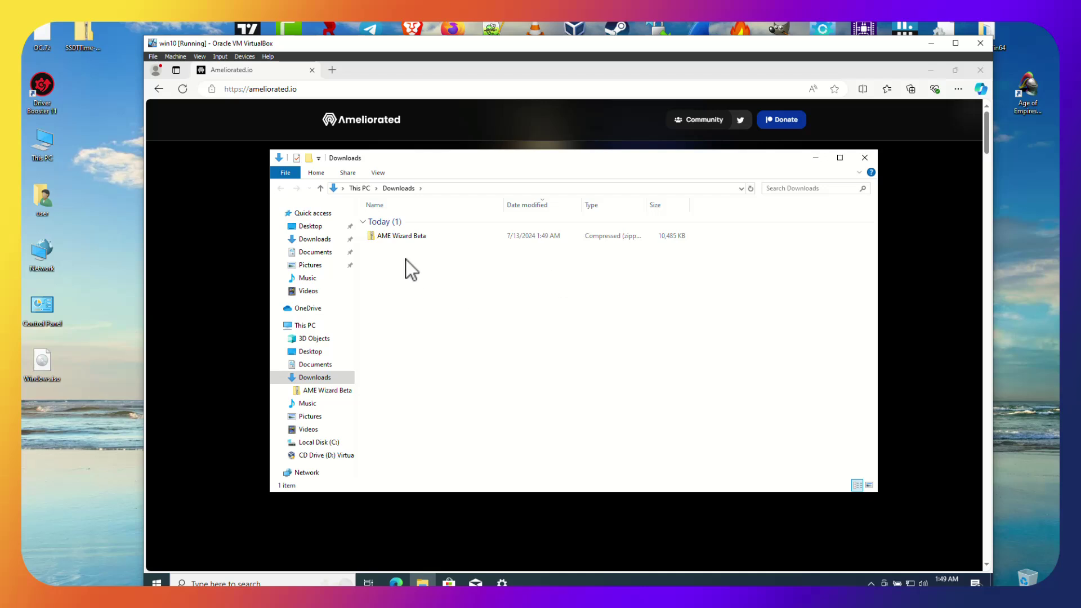
pyautogui.doubleClick(396, 236)
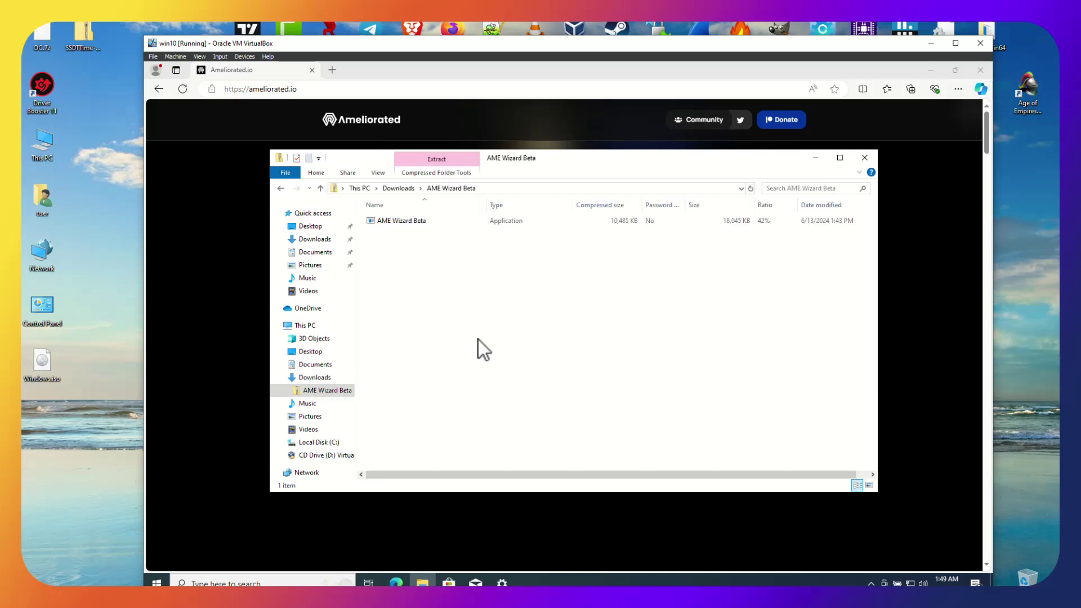
# Copy the AME Wizard Beta application from the archive to the Desktop folder and close File Explorer
pyautogui.rightClick(381, 222)
pyautogui.click(418, 257)
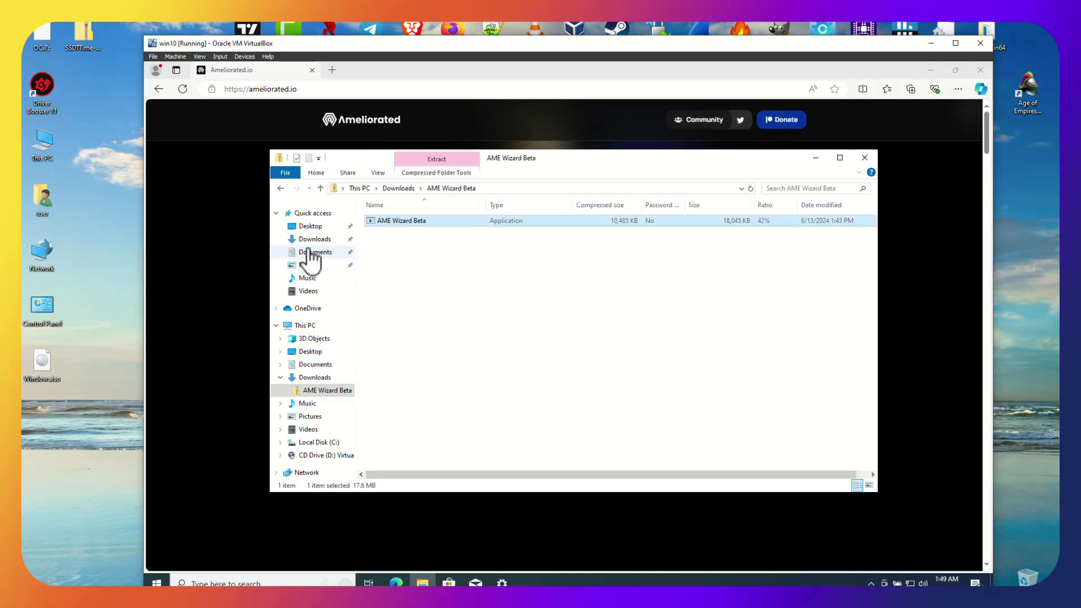
pyautogui.click(310, 226)
pyautogui.rightClick(455, 285)
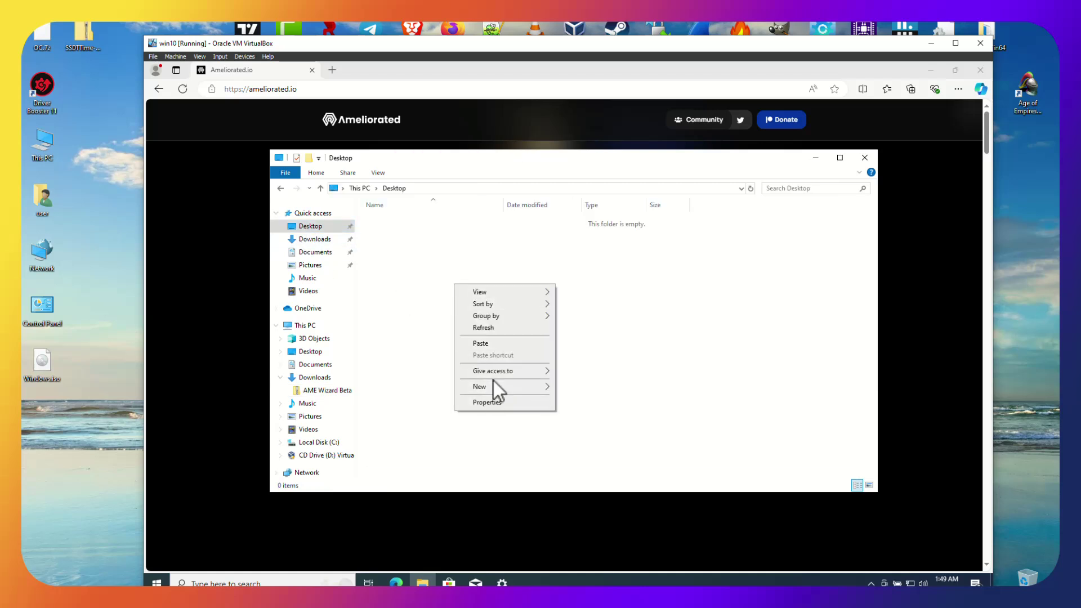
pyautogui.click(481, 342)
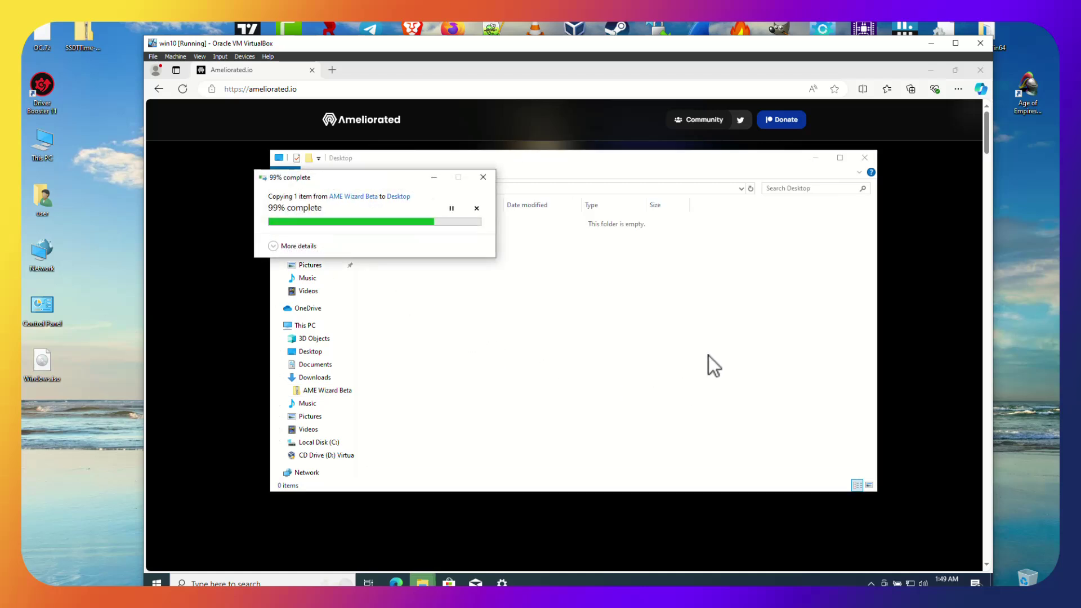
pyautogui.click(864, 158)
# Get the ReviOS playbook from the Ameliorated.io playbook list and open the Download ReviOS page on the Revision site
pyautogui.scroll(-20, 828, 355)
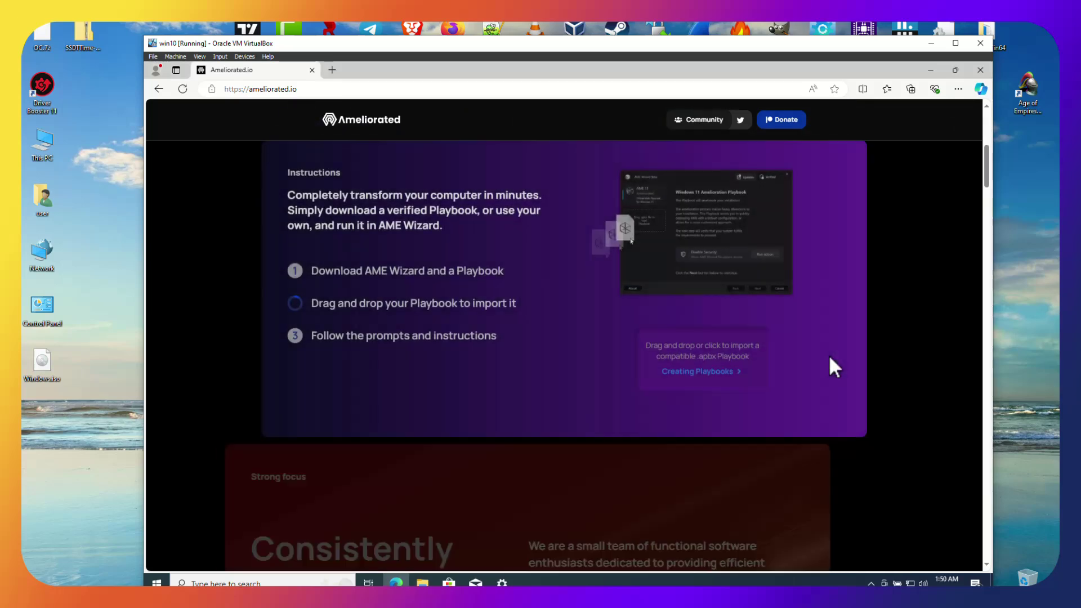
pyautogui.scroll(-6, 829, 358)
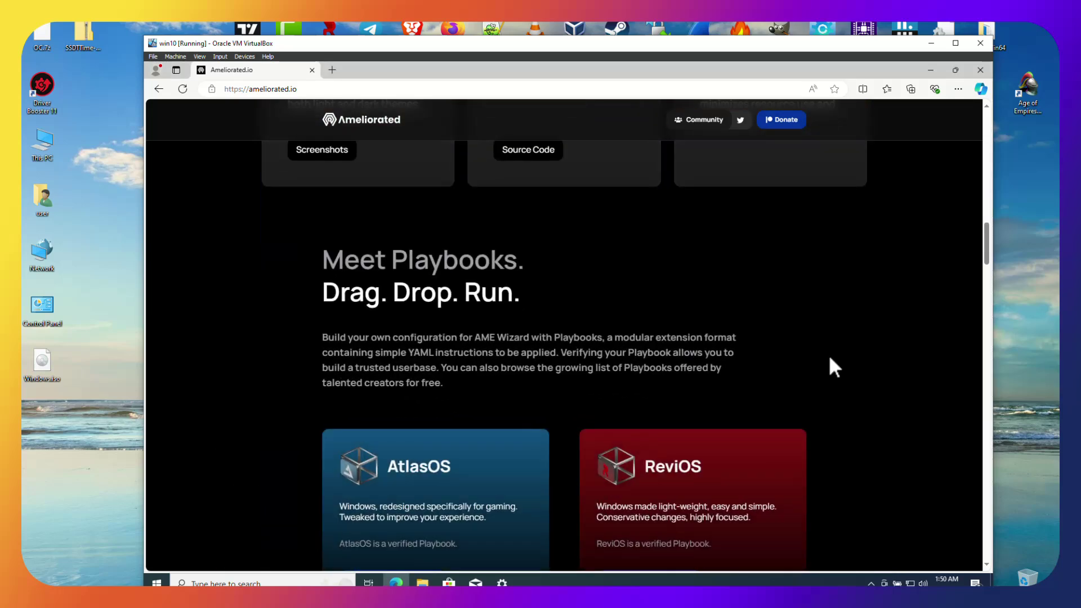
pyautogui.scroll(3, 830, 358)
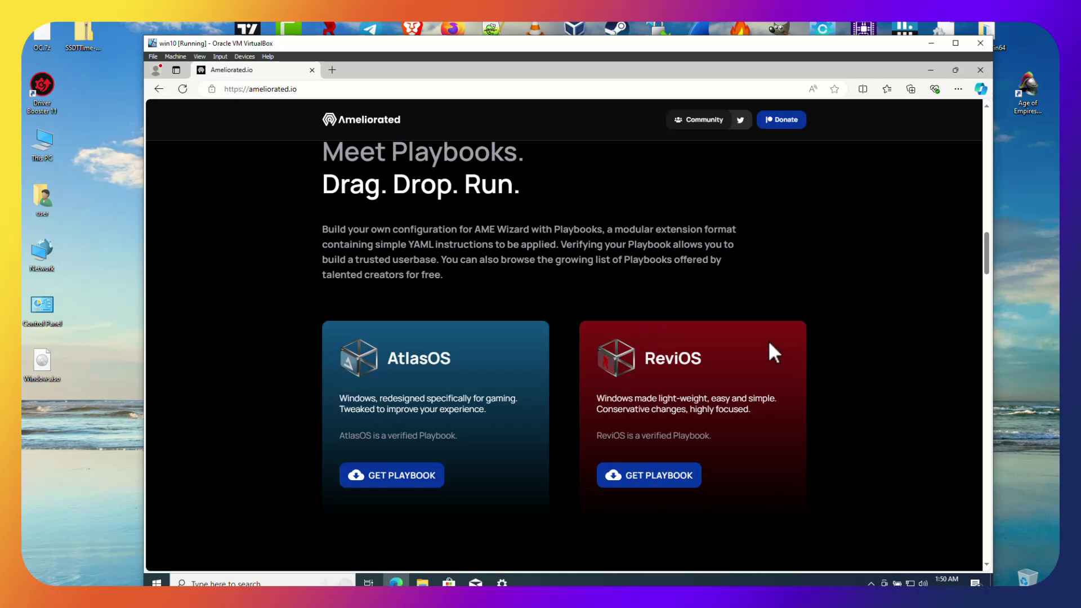
pyautogui.click(658, 479)
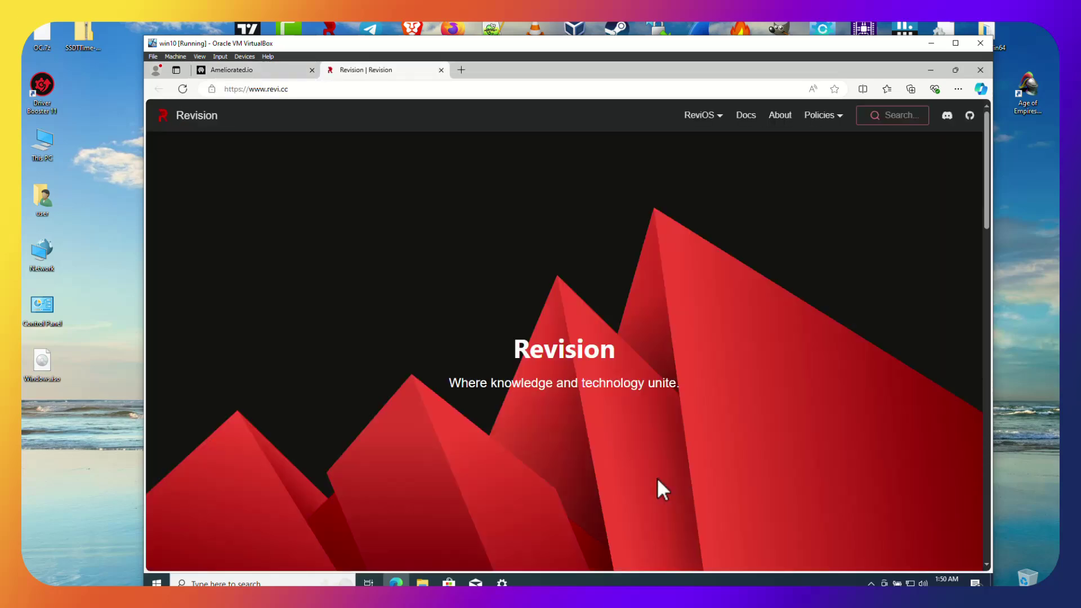
pyautogui.scroll(-10, 579, 458)
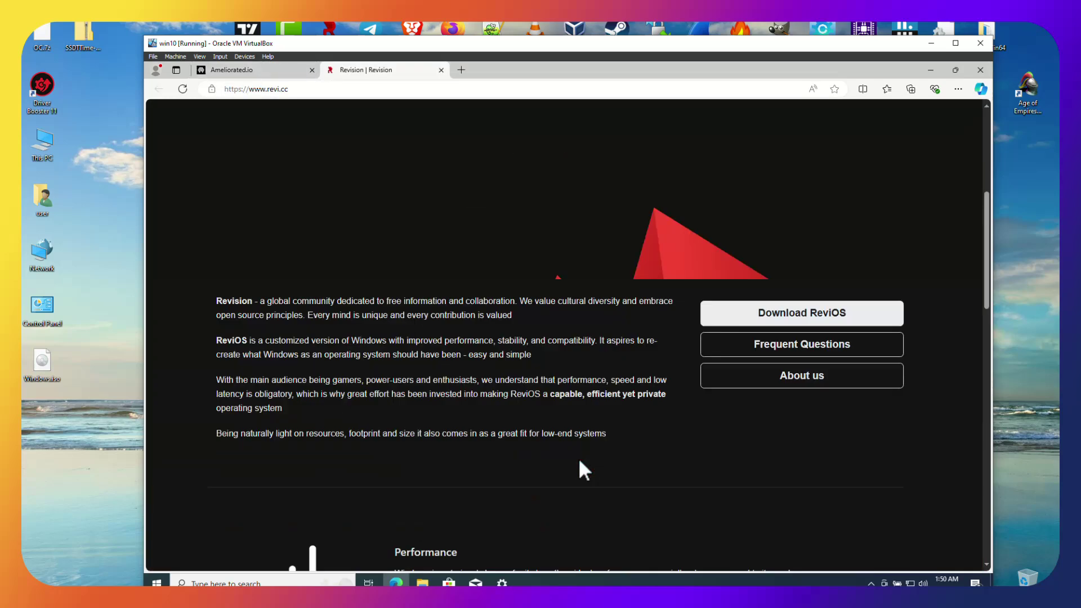
pyautogui.scroll(6, 578, 458)
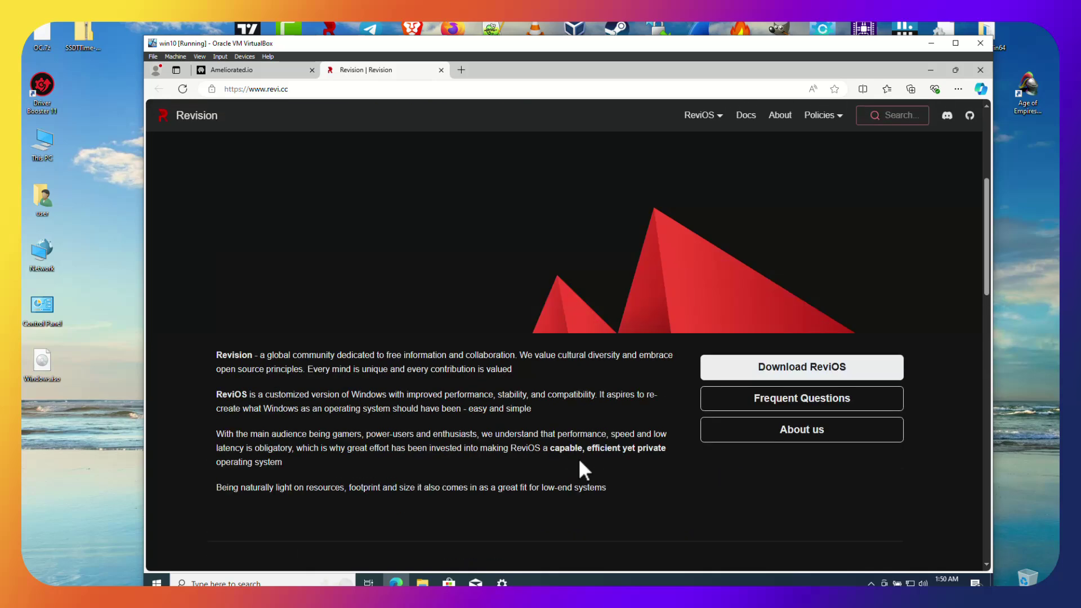
pyautogui.click(753, 372)
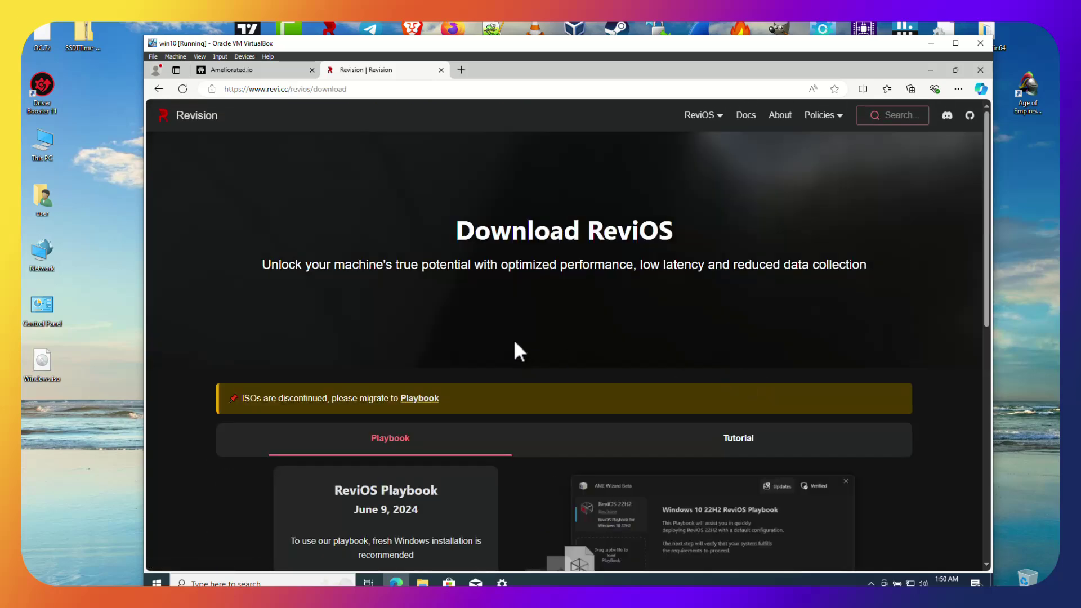
# Request the ReviOS Playbook from the Revision download page and continue to its DevUploads file page
pyautogui.scroll(-4, 532, 402)
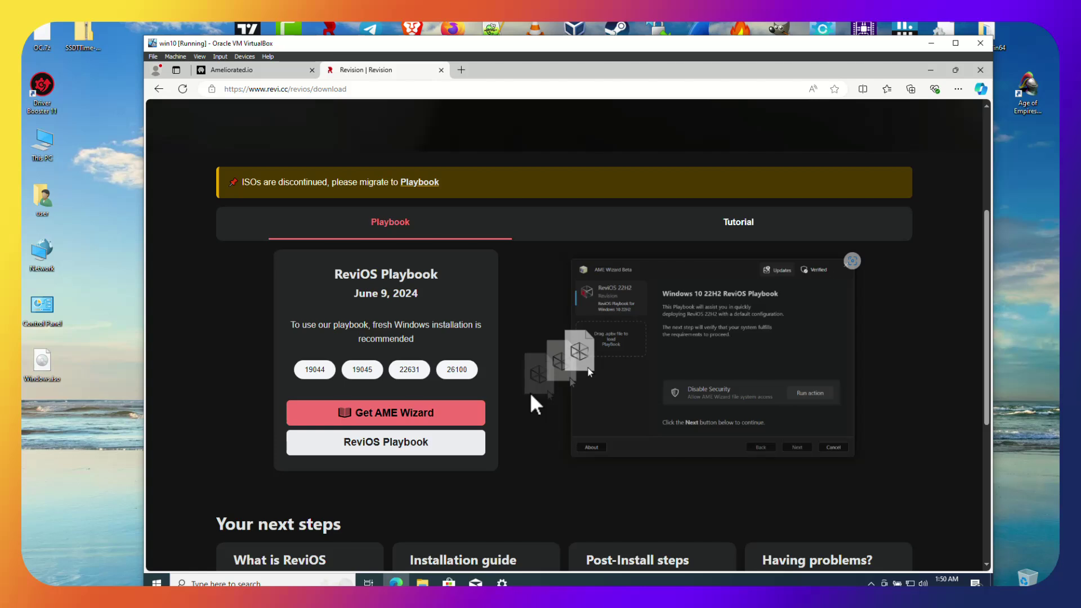
pyautogui.click(377, 459)
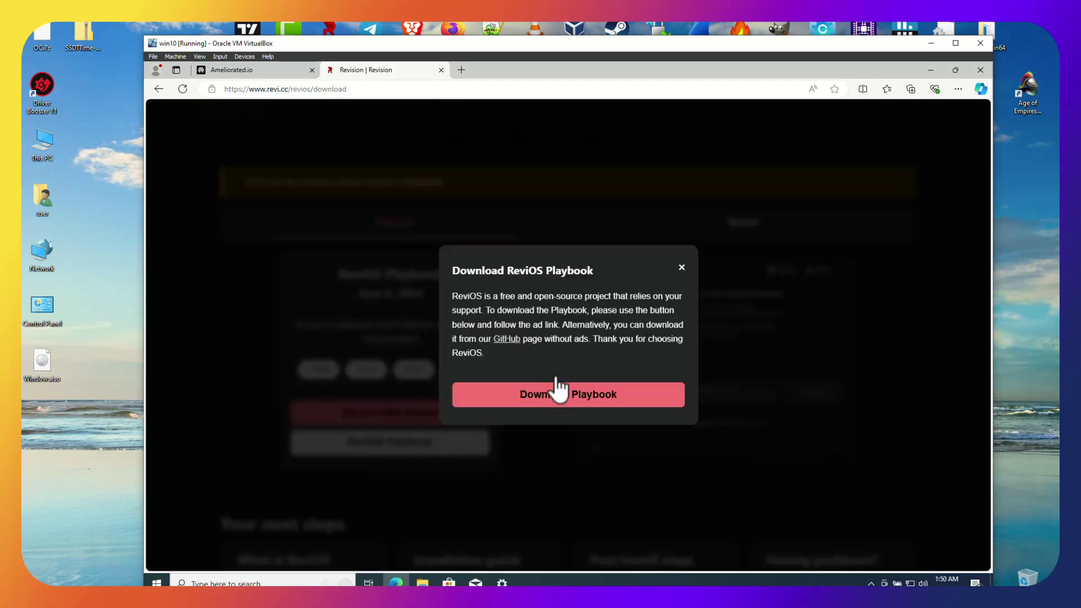
pyautogui.click(557, 397)
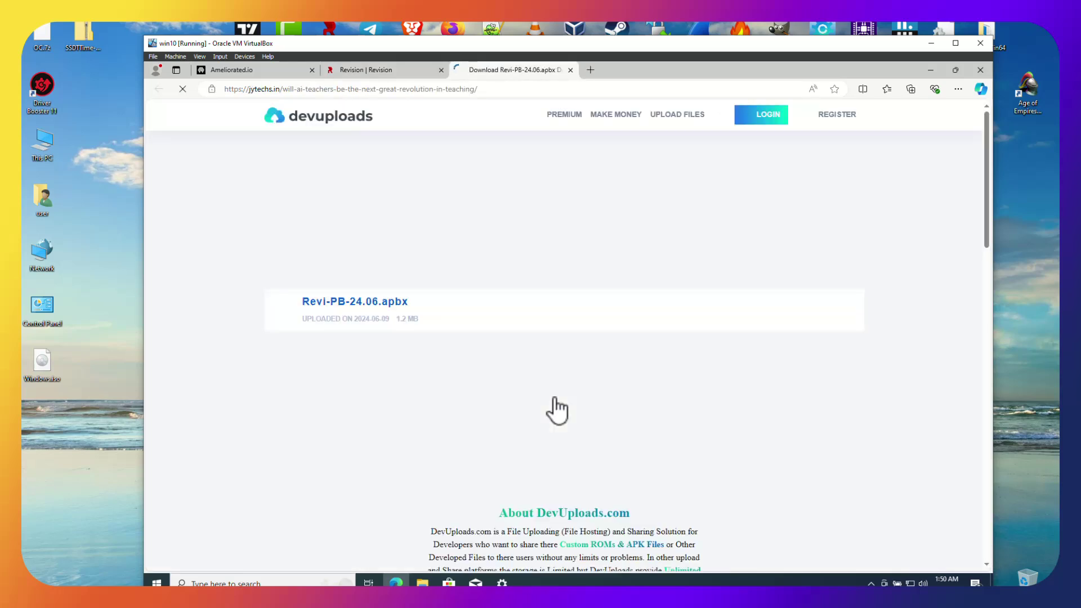
# Generate a free download link for Revi-PB-24.06.apbx on the DevUploads page
pyautogui.scroll(-5, 557, 411)
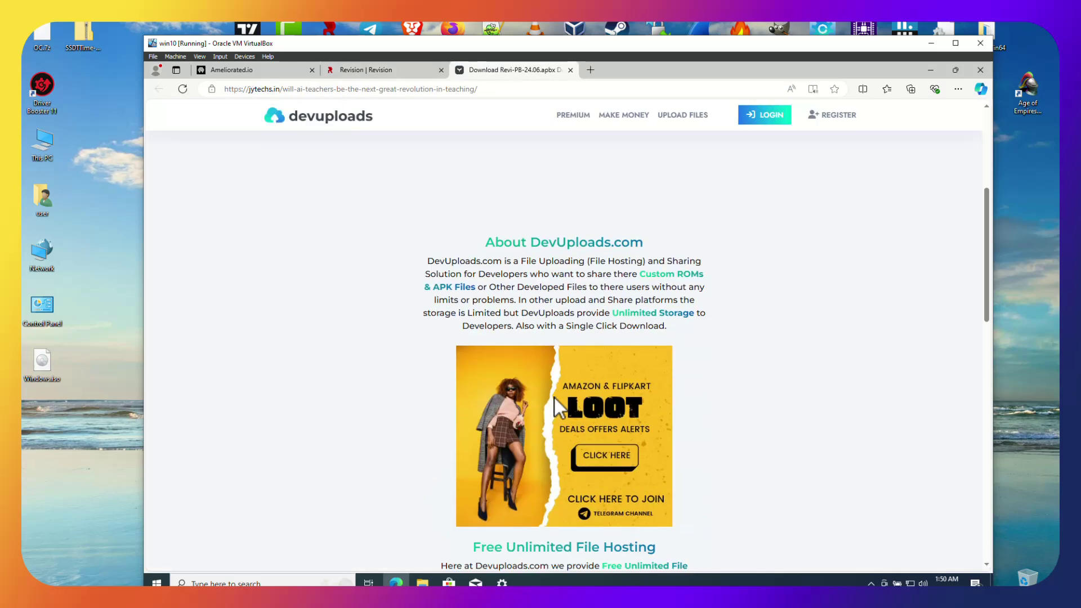
pyautogui.scroll(4, 554, 397)
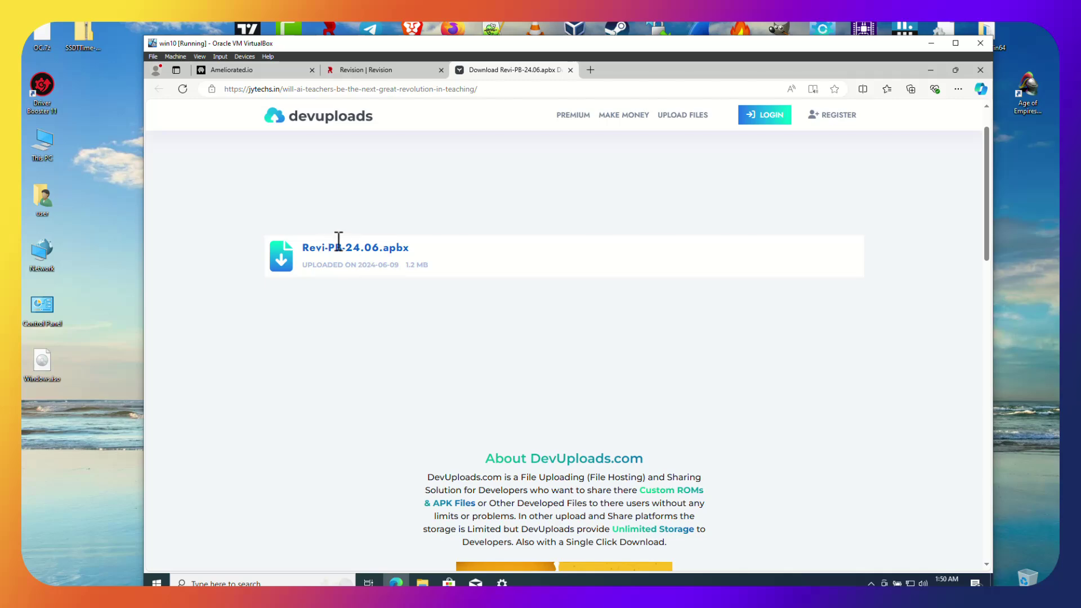
pyautogui.scroll(-15, 526, 319)
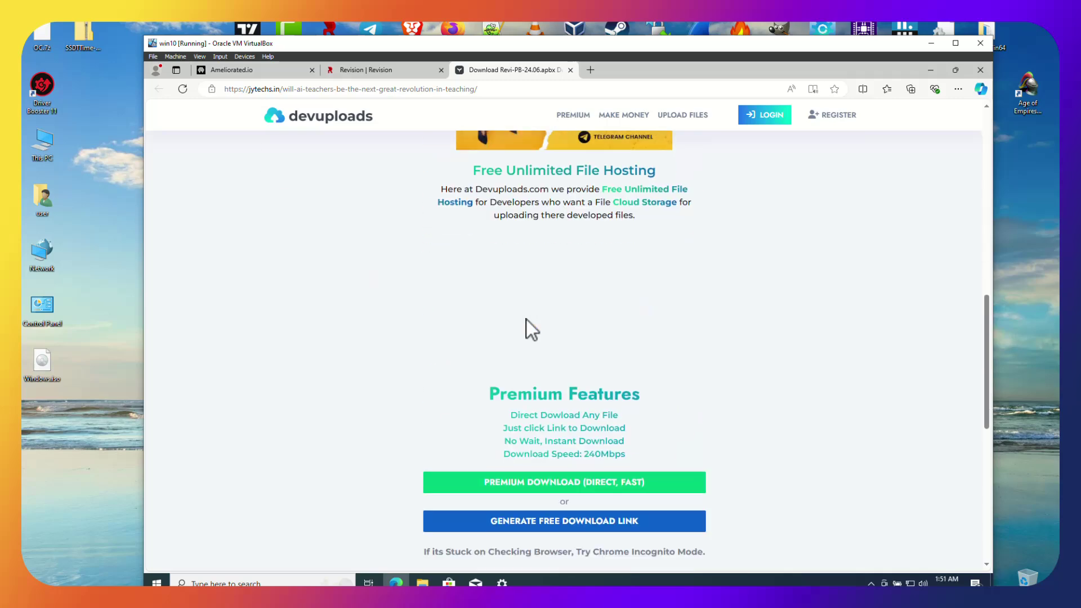
pyautogui.scroll(15, 526, 320)
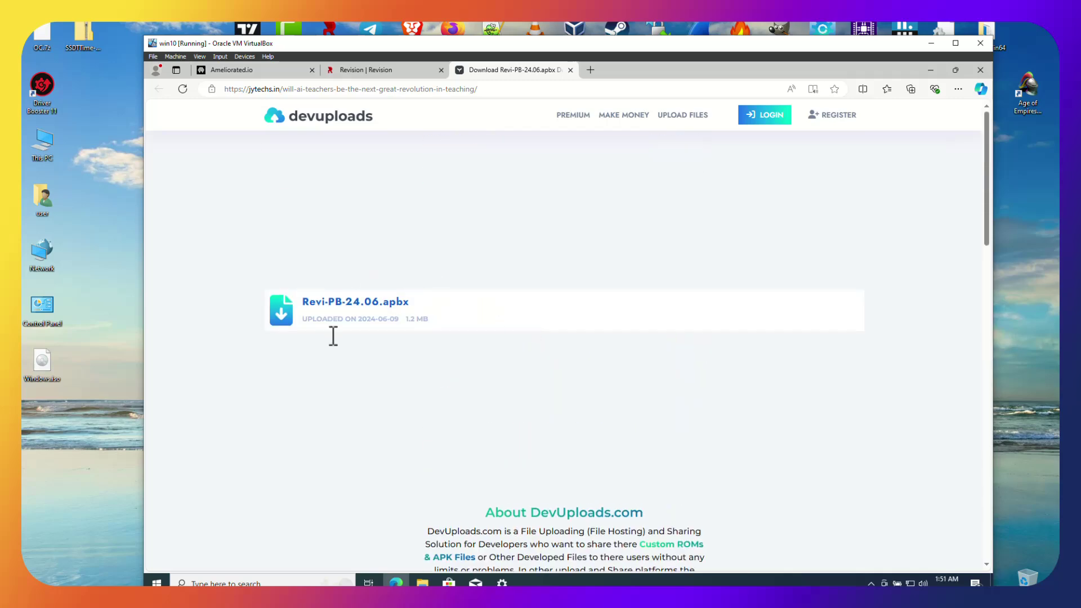
pyautogui.scroll(-12, 563, 488)
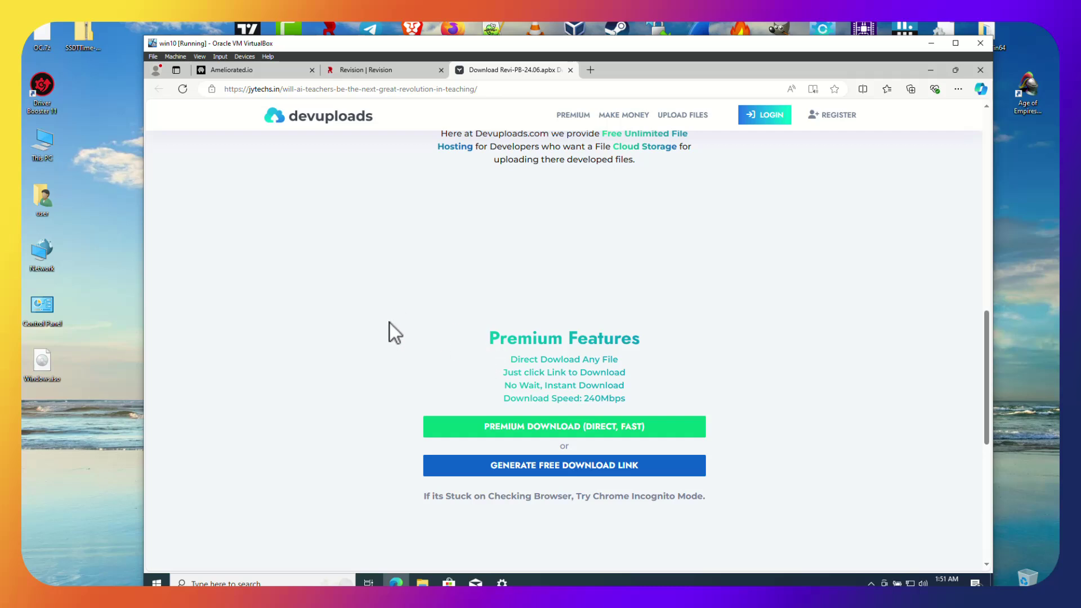
pyautogui.scroll(-3, 831, 445)
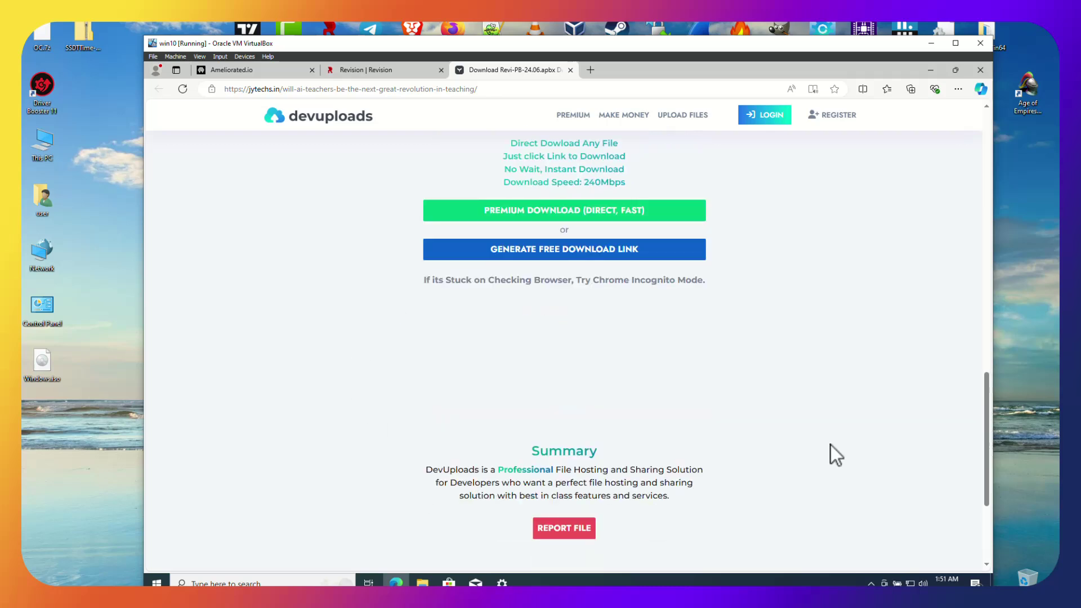
pyautogui.scroll(3, 815, 417)
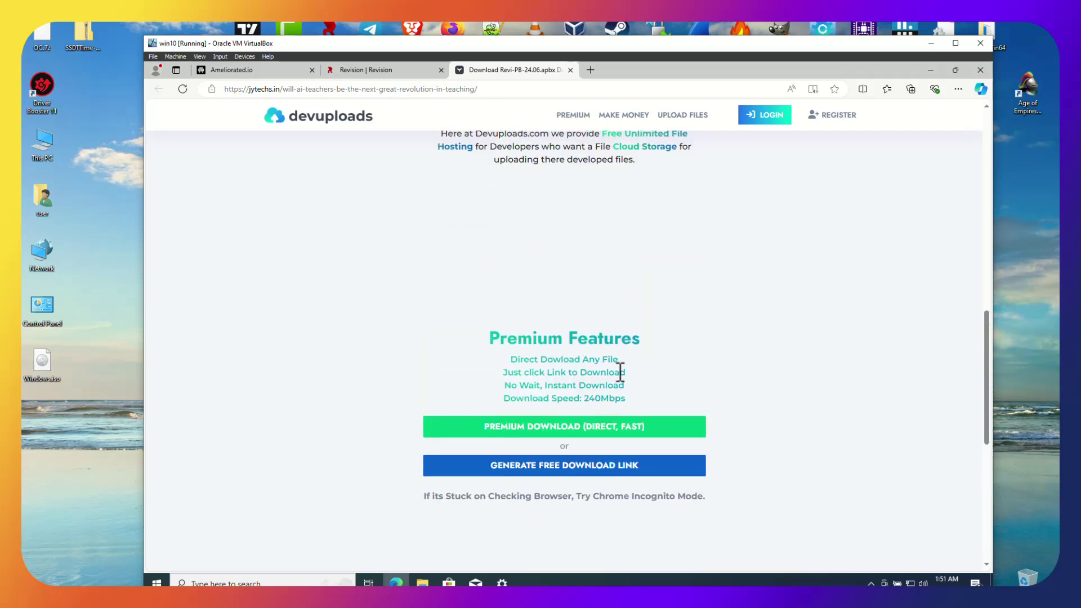
pyautogui.scroll(-2, 731, 382)
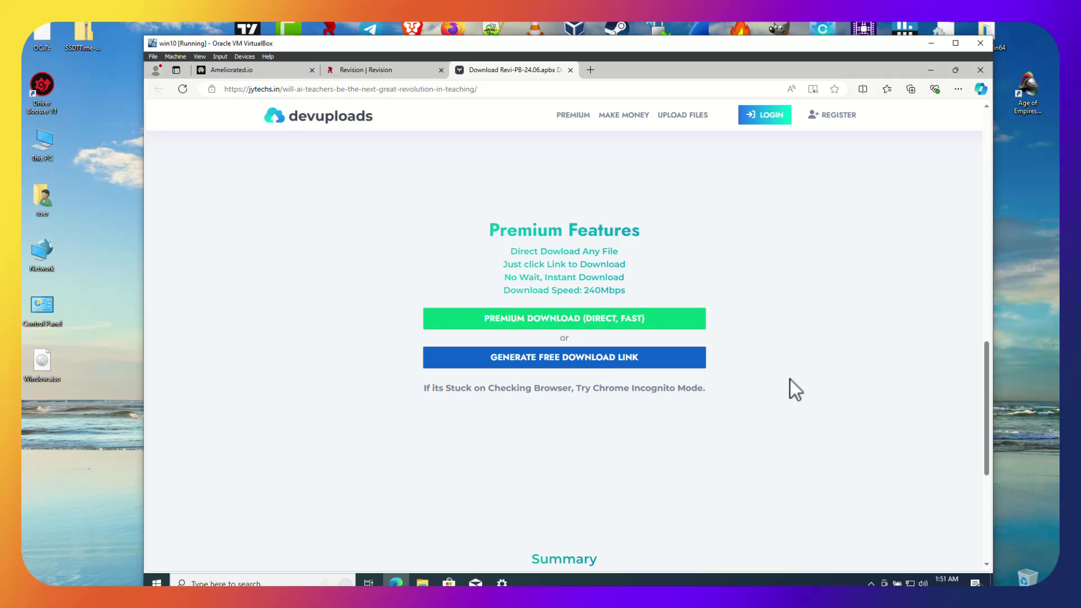
pyautogui.click(565, 362)
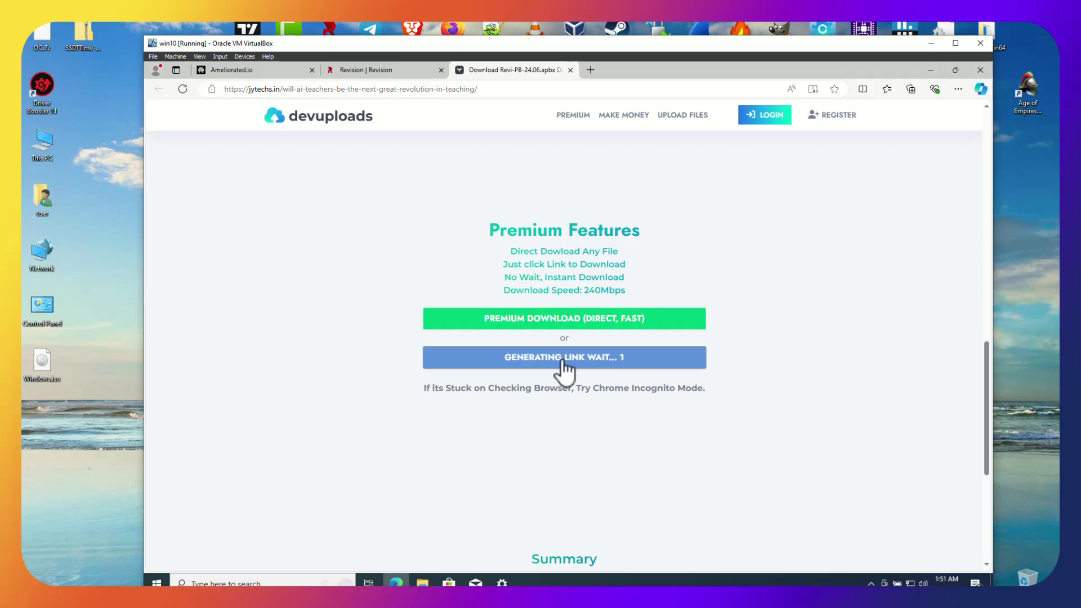
pyautogui.click(557, 372)
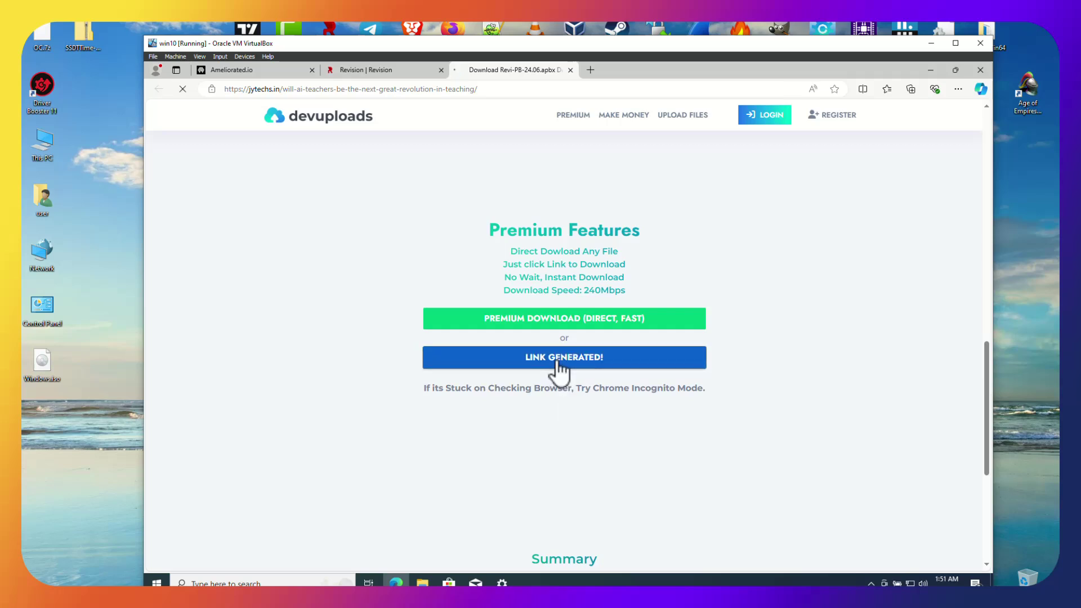
# Retry the download from the ad blocker notice and consent to the site's use of personal data
pyautogui.scroll(-3, 560, 394)
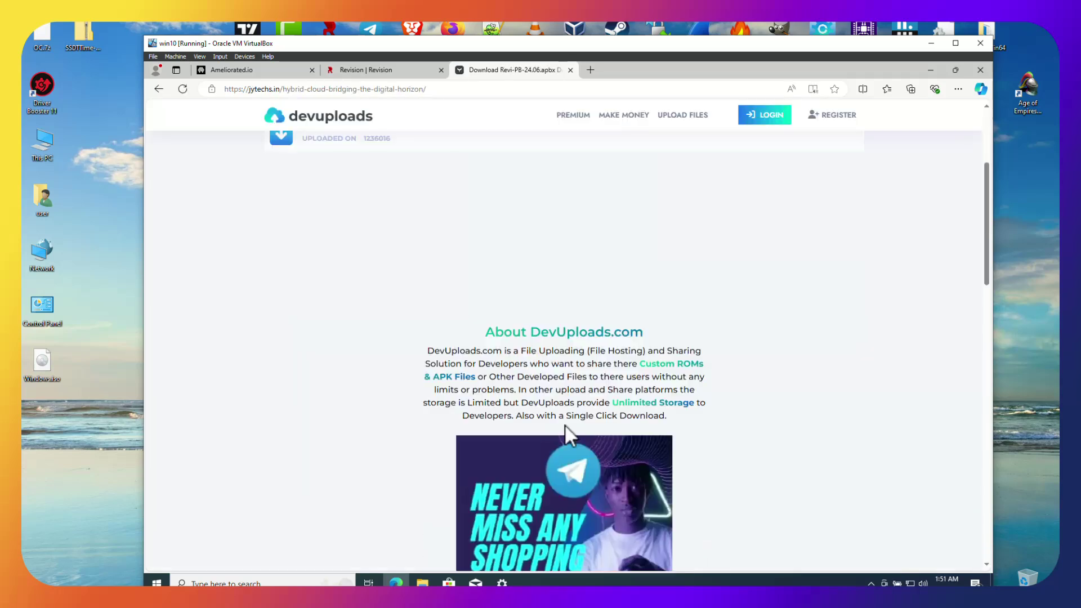
pyautogui.scroll(-15, 564, 424)
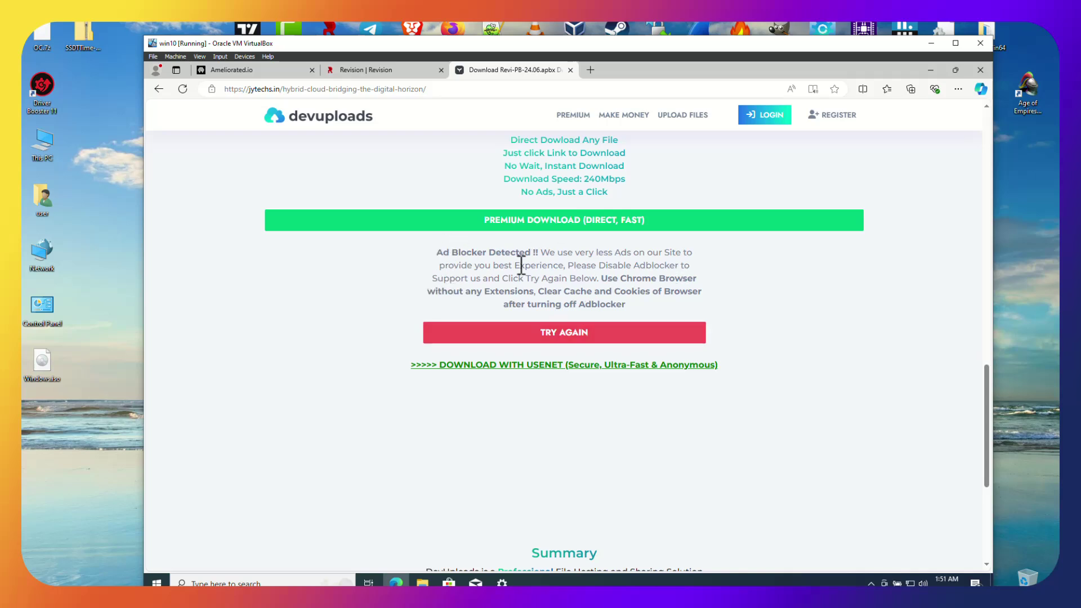
pyautogui.click(535, 339)
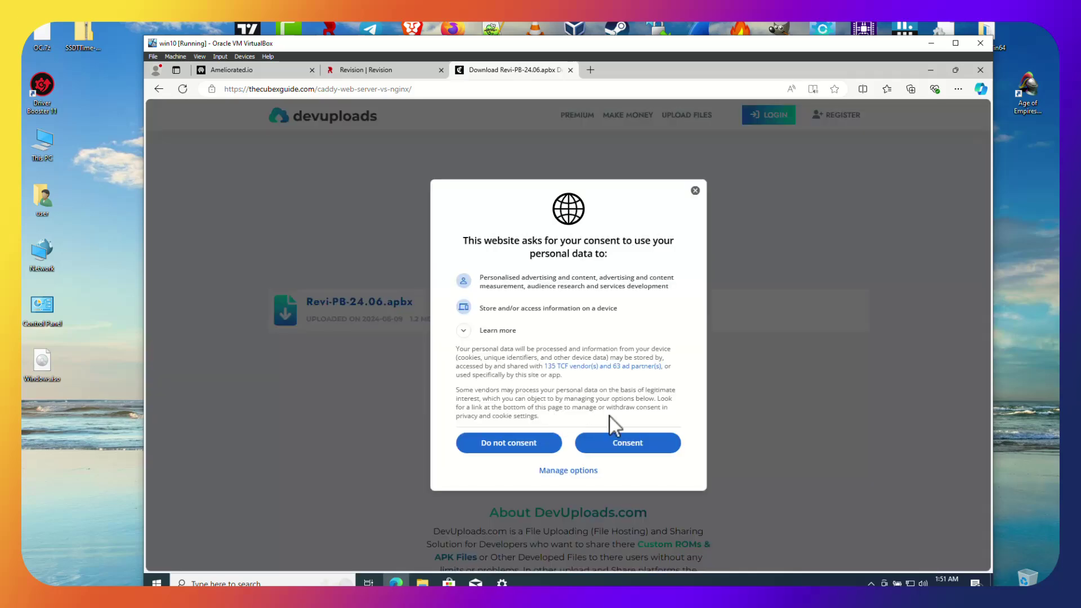
pyautogui.click(629, 444)
# Generate a new free link on the reloaded page and download Revi-PB-24.06.apbx
pyautogui.scroll(-15, 631, 453)
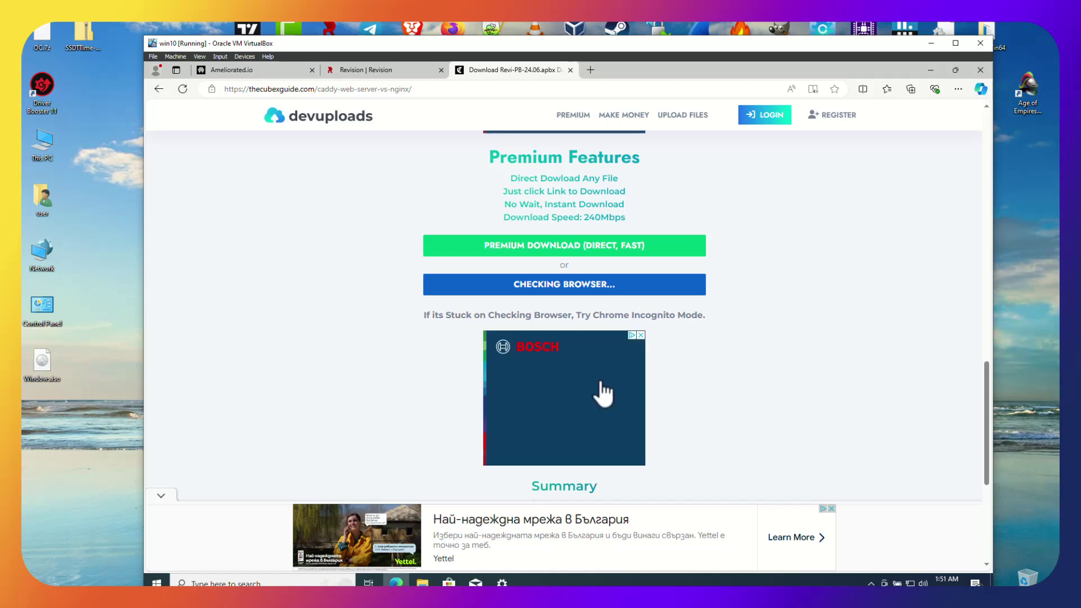
pyautogui.click(601, 288)
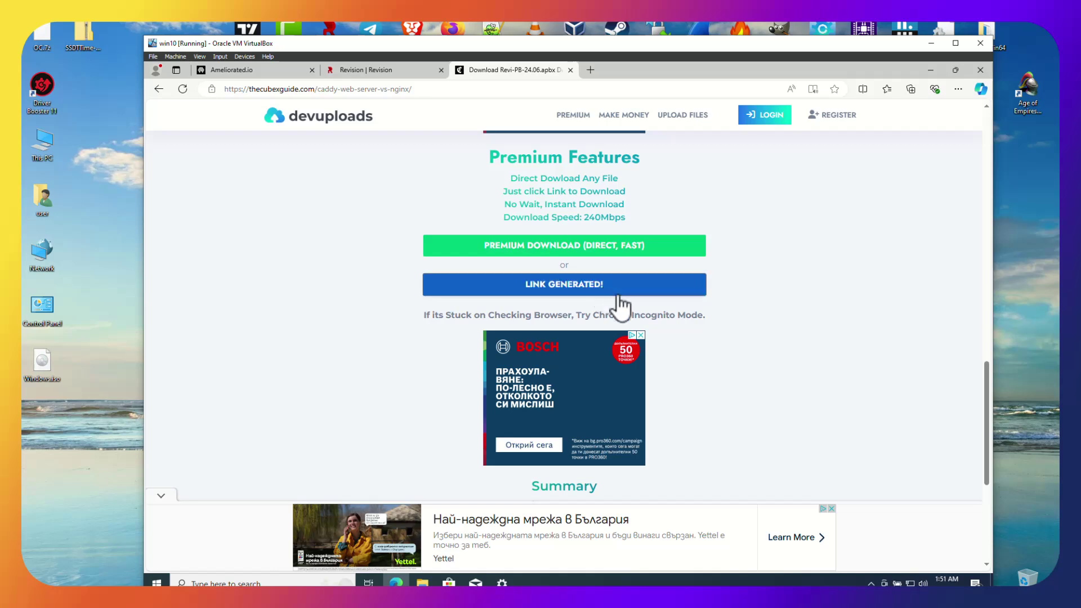
pyautogui.click(594, 274)
pyautogui.scroll(-10, 673, 481)
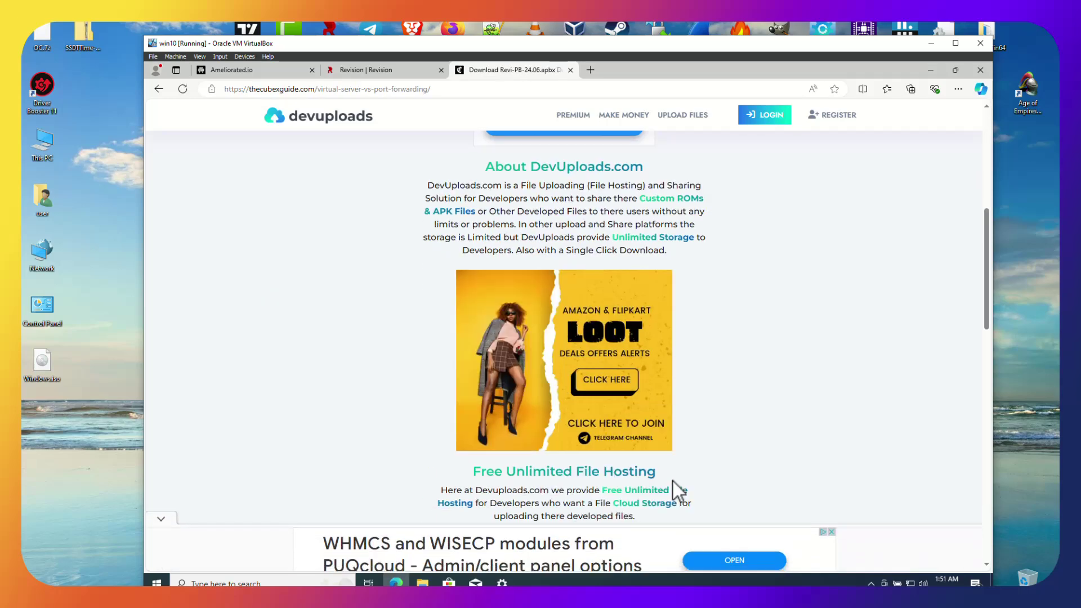
pyautogui.scroll(-1, 674, 493)
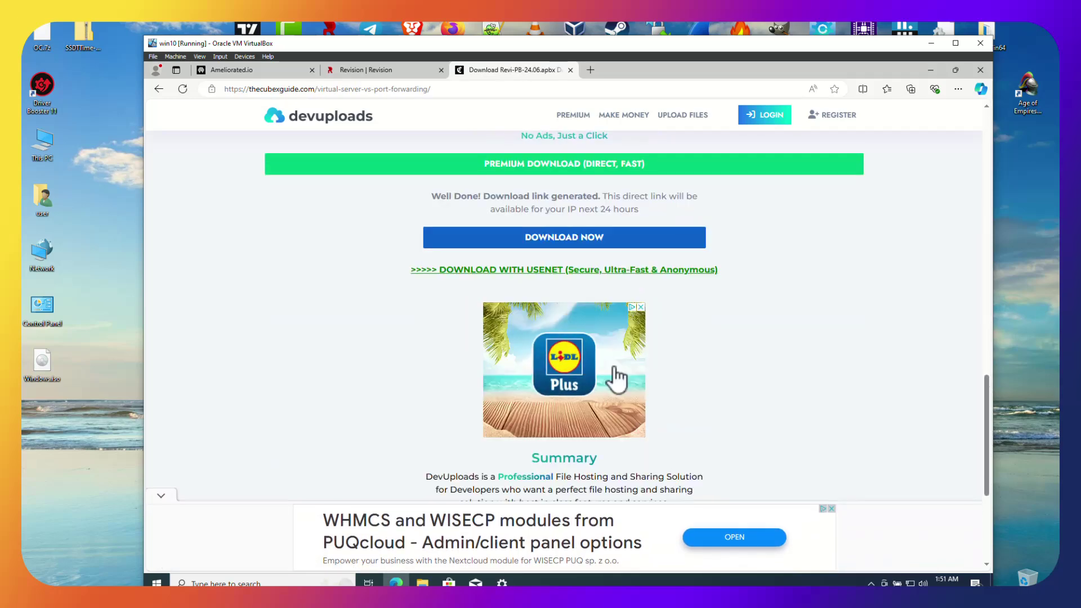
pyautogui.scroll(3, 741, 420)
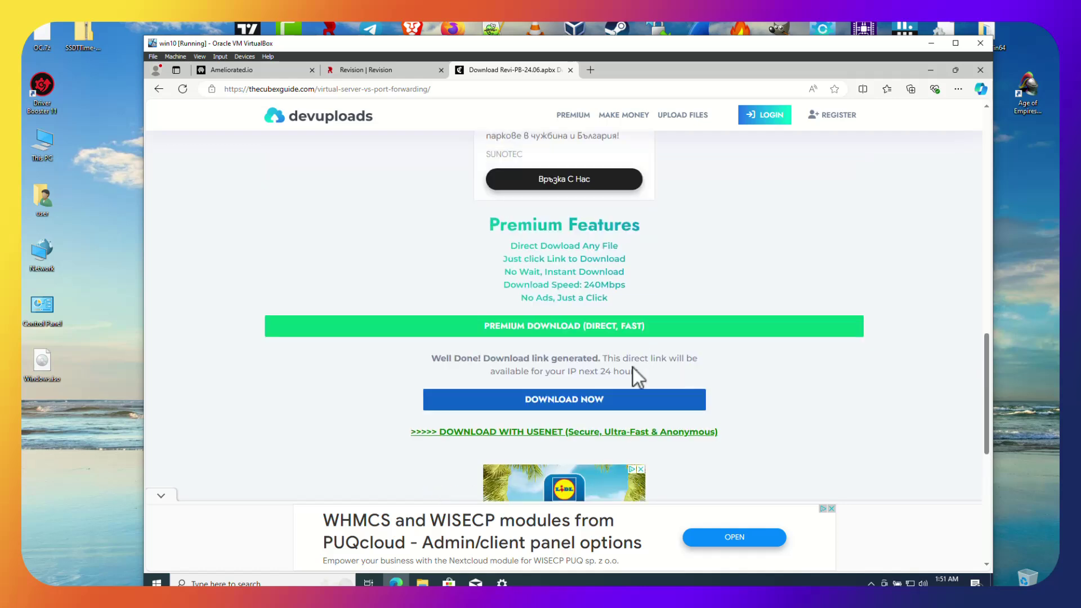
pyautogui.click(598, 401)
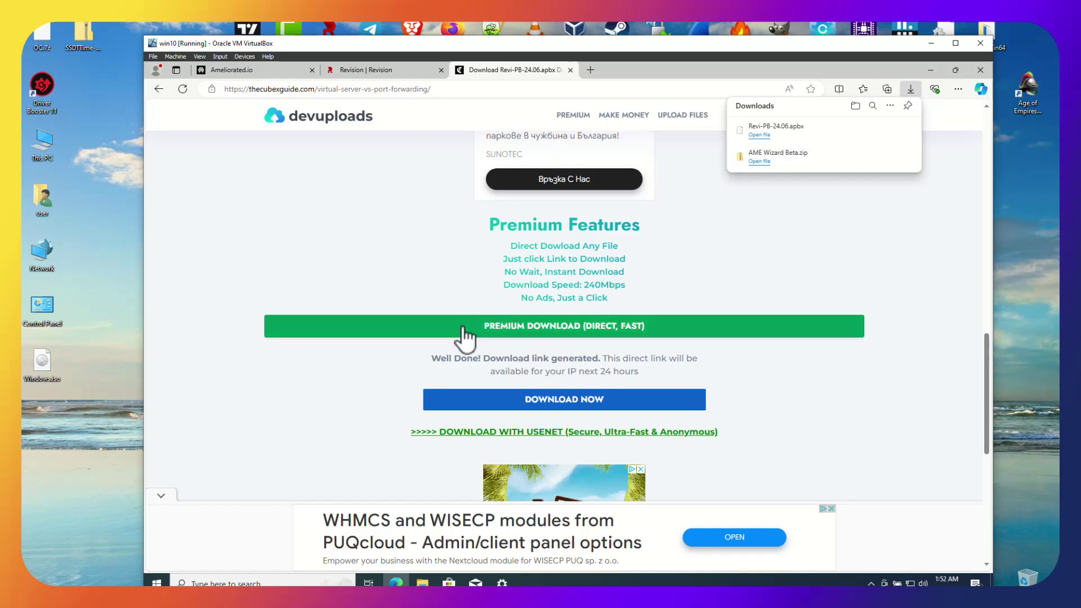
pyautogui.scroll(-2, 678, 472)
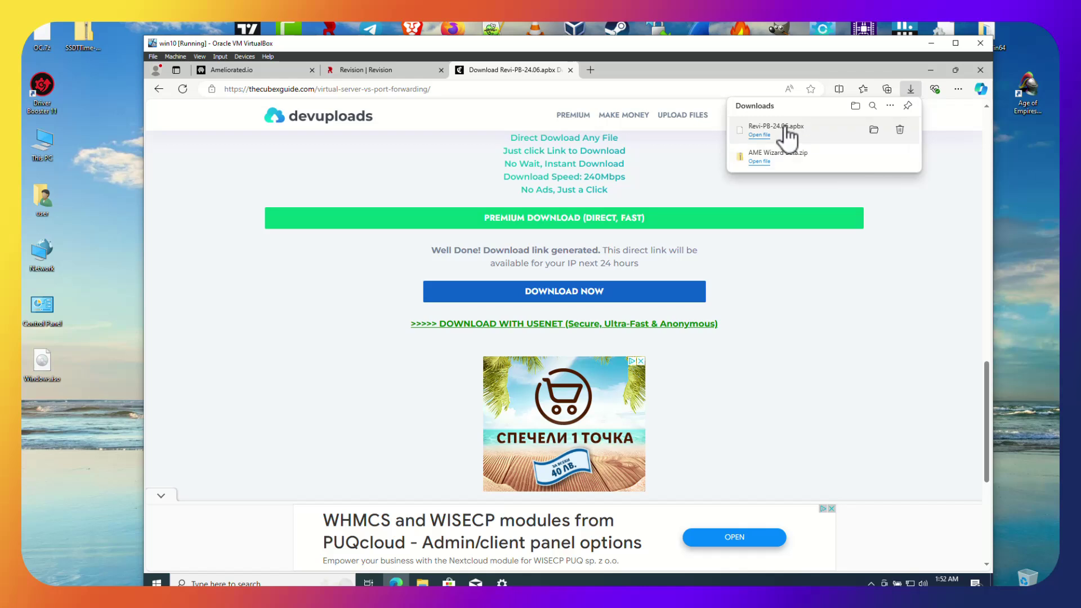
# Show Revi-PB-24.06.apbx in its Downloads folder and move it to the Desktop folder
pyautogui.click(874, 131)
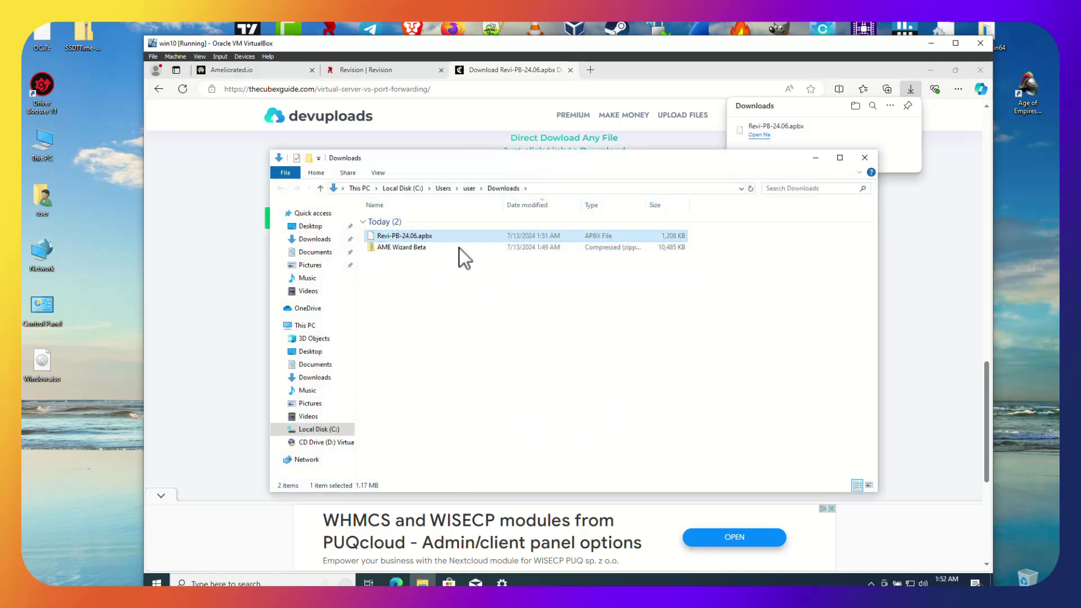
pyautogui.rightClick(429, 238)
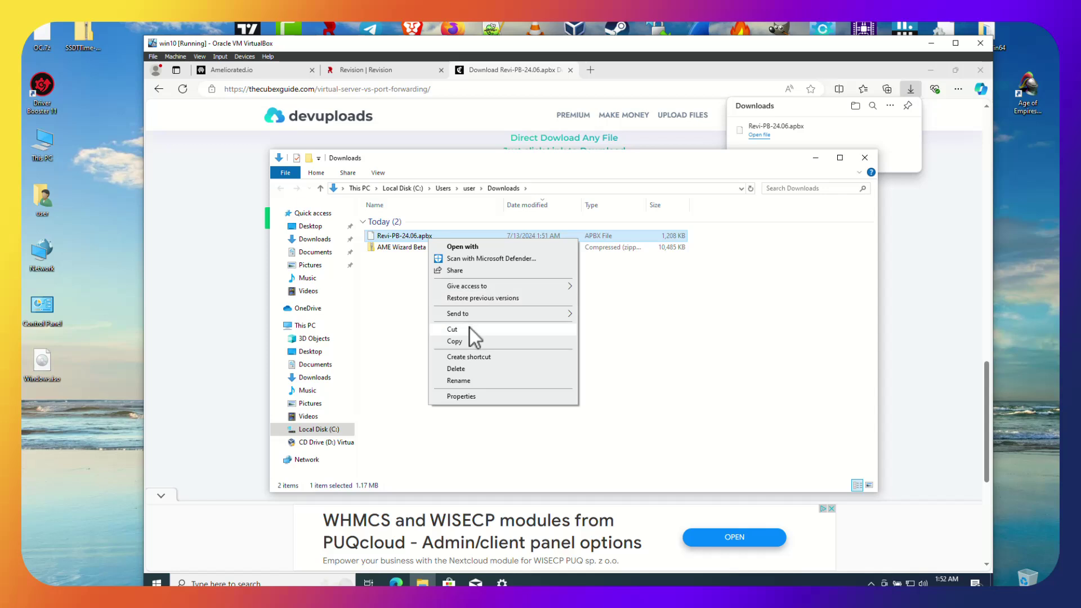
pyautogui.click(469, 329)
pyautogui.click(310, 226)
pyautogui.rightClick(454, 304)
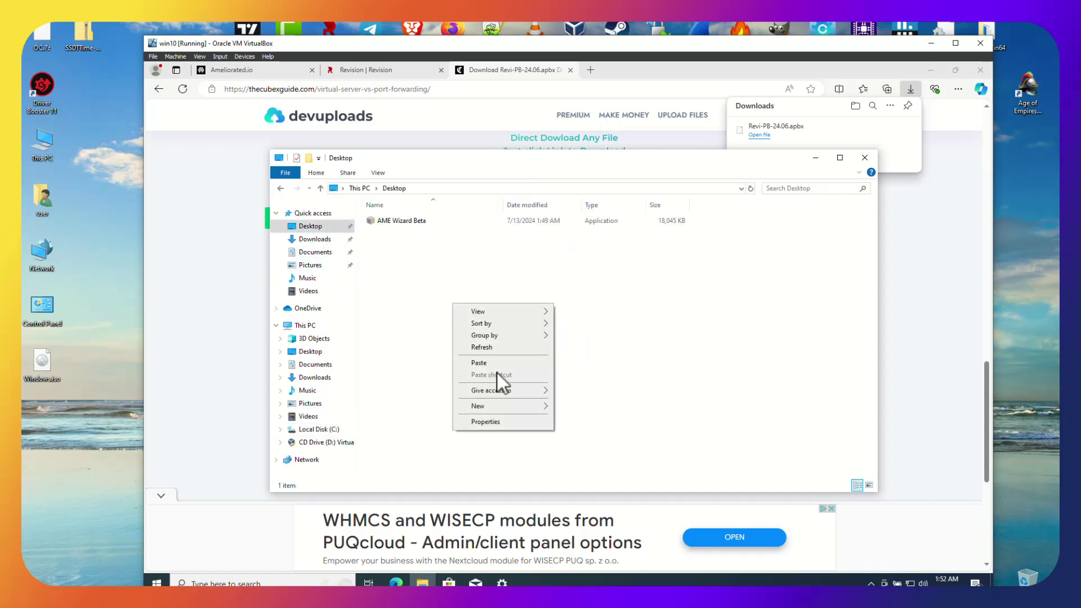
pyautogui.click(478, 362)
# Close the DevUploads and Revision pages, the browser and the Settings window
pyautogui.click(964, 181)
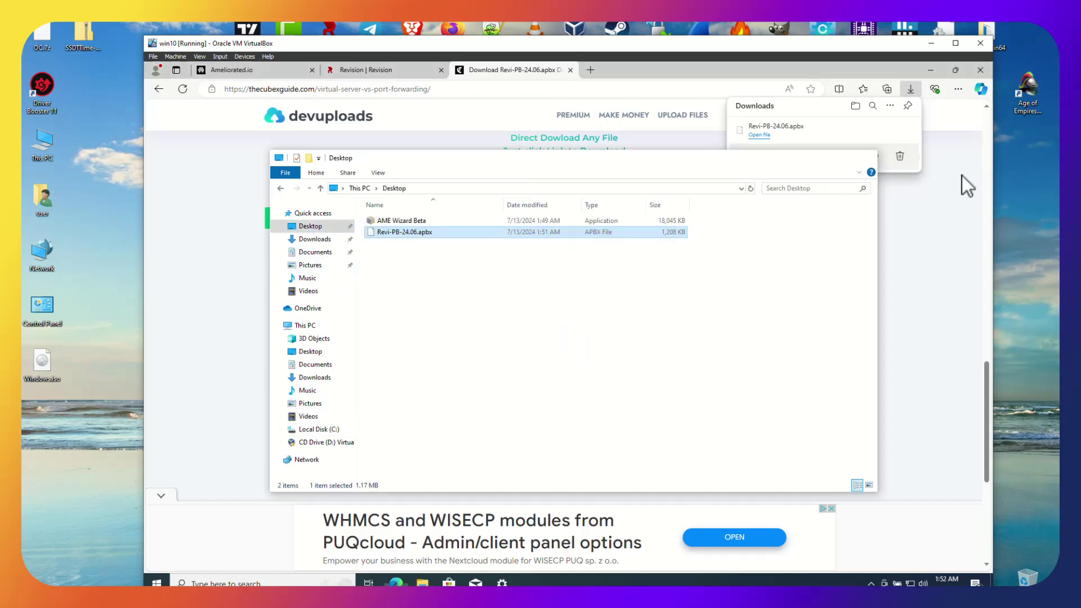
pyautogui.click(571, 71)
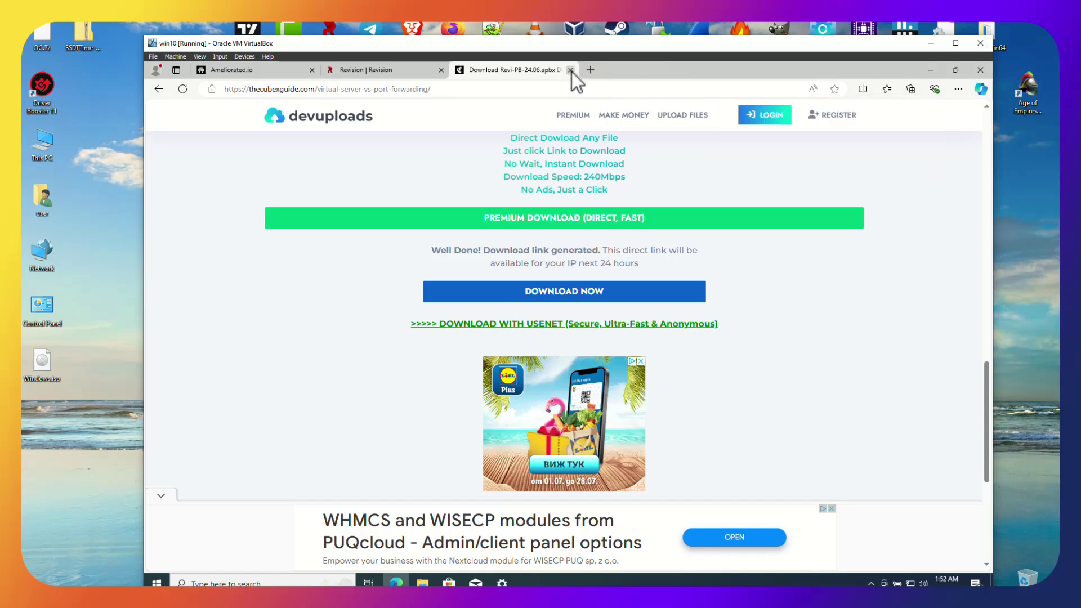
pyautogui.click(571, 71)
pyautogui.click(442, 70)
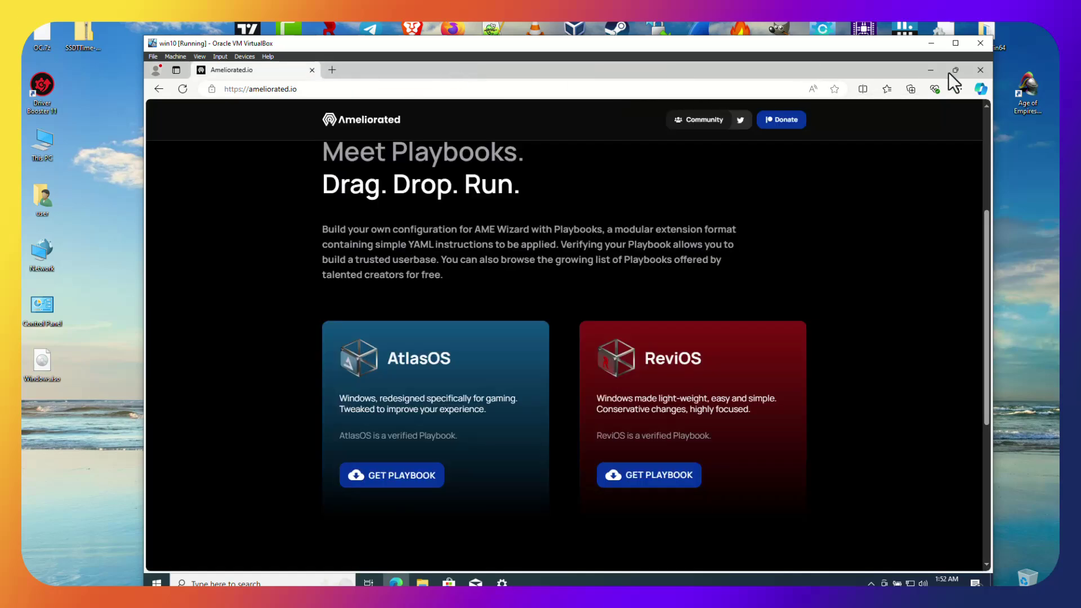
pyautogui.click(978, 74)
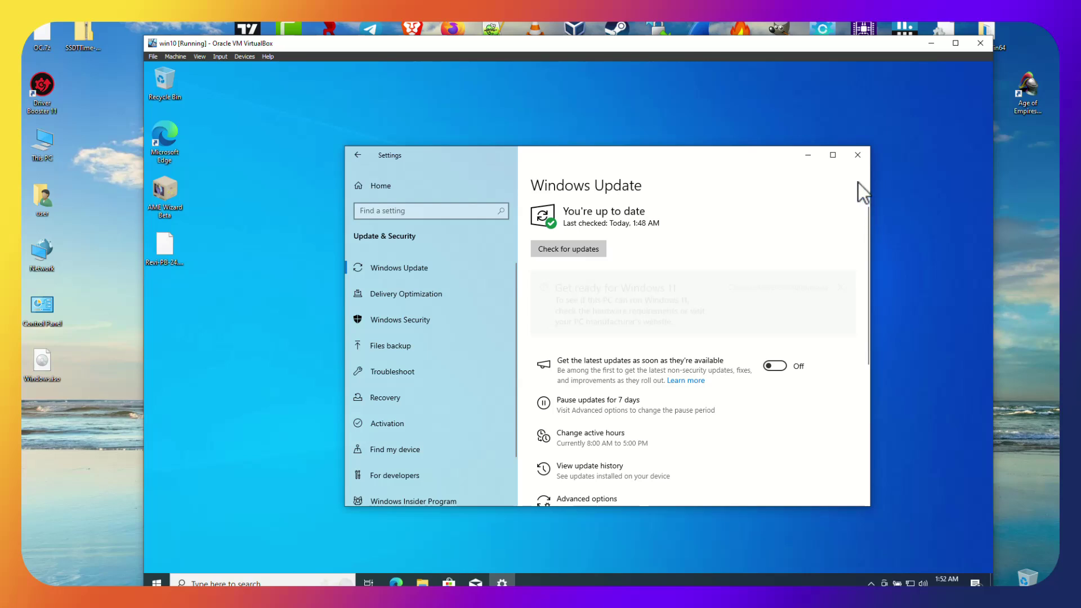
pyautogui.click(856, 155)
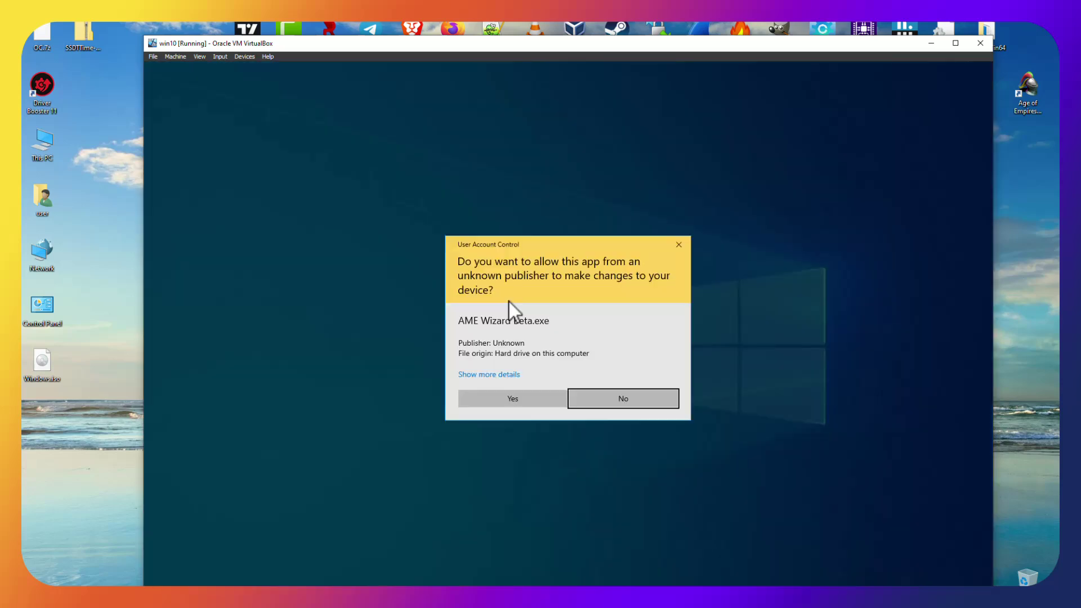
# Restart AME Wizard Beta from the virtual machine's desktop as administrator and allow it to make changes
pyautogui.click(505, 397)
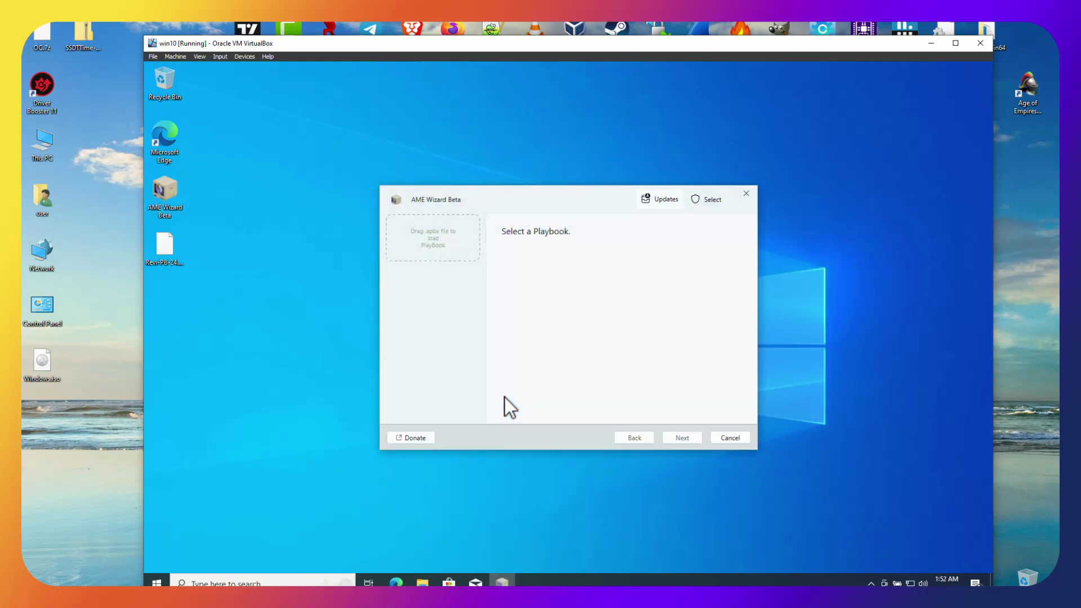
pyautogui.click(746, 194)
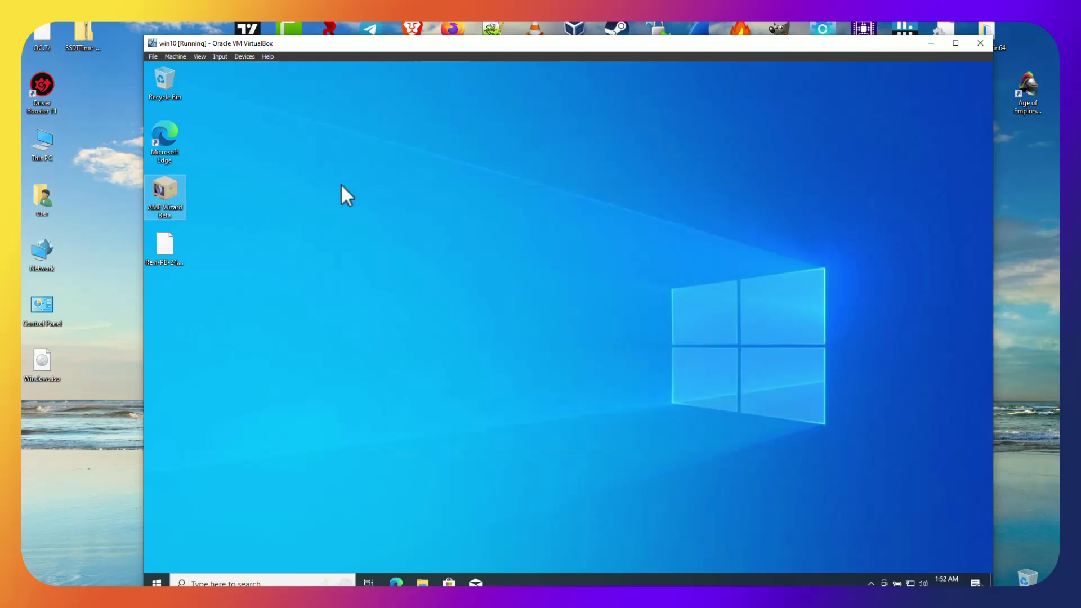
pyautogui.rightClick(173, 193)
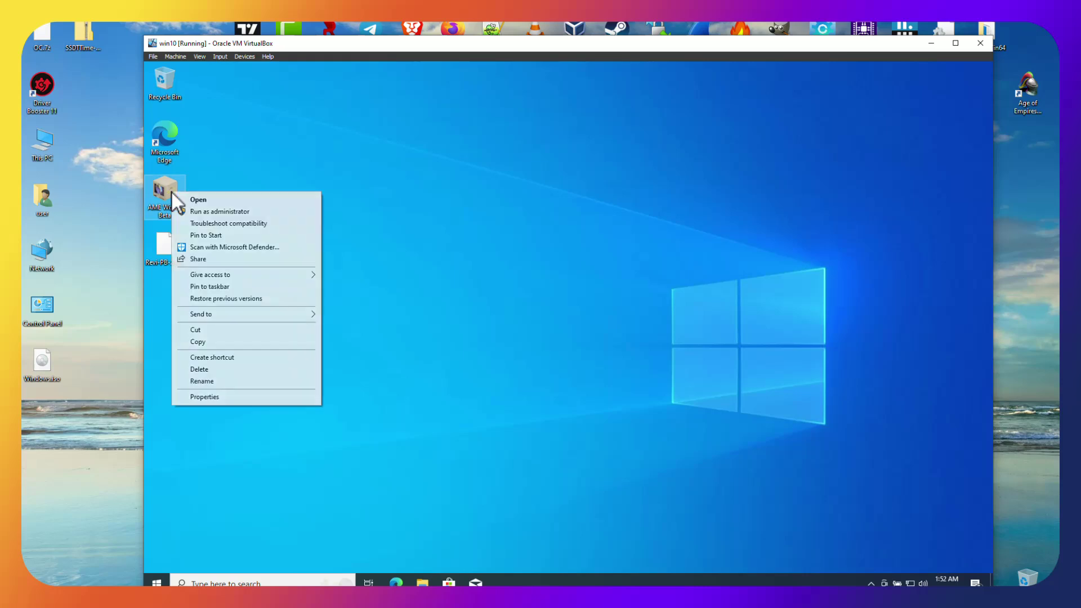
pyautogui.click(236, 213)
pyautogui.click(519, 400)
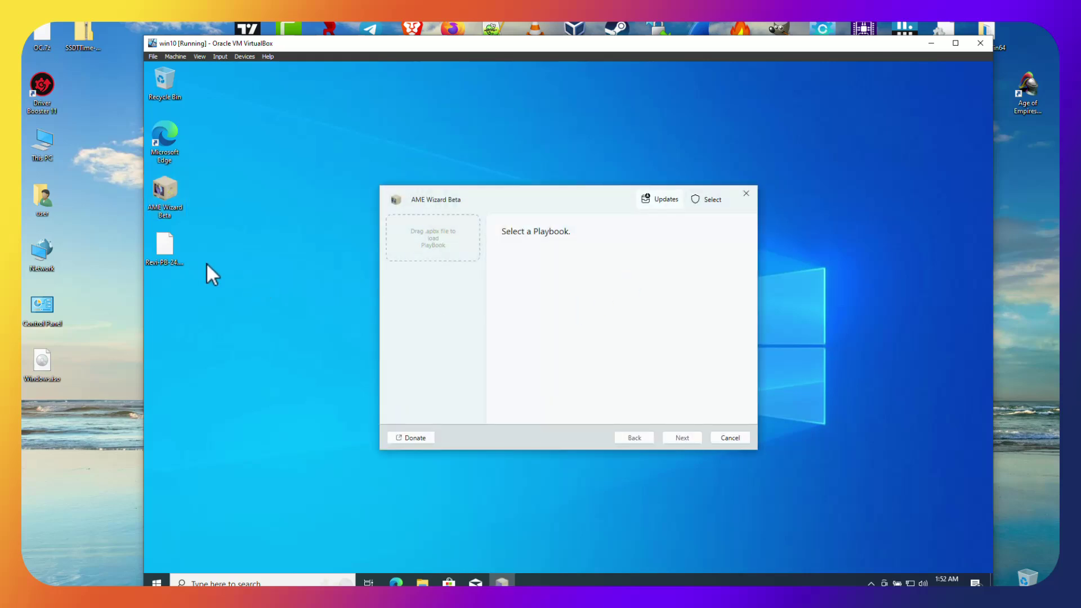
# Load the ReviOS Playbook file Revi-PB-24.06.apbx from the Desktop folder into AME Wizard Beta
pyautogui.moveTo(162, 241); pyautogui.dragTo(473, 249)
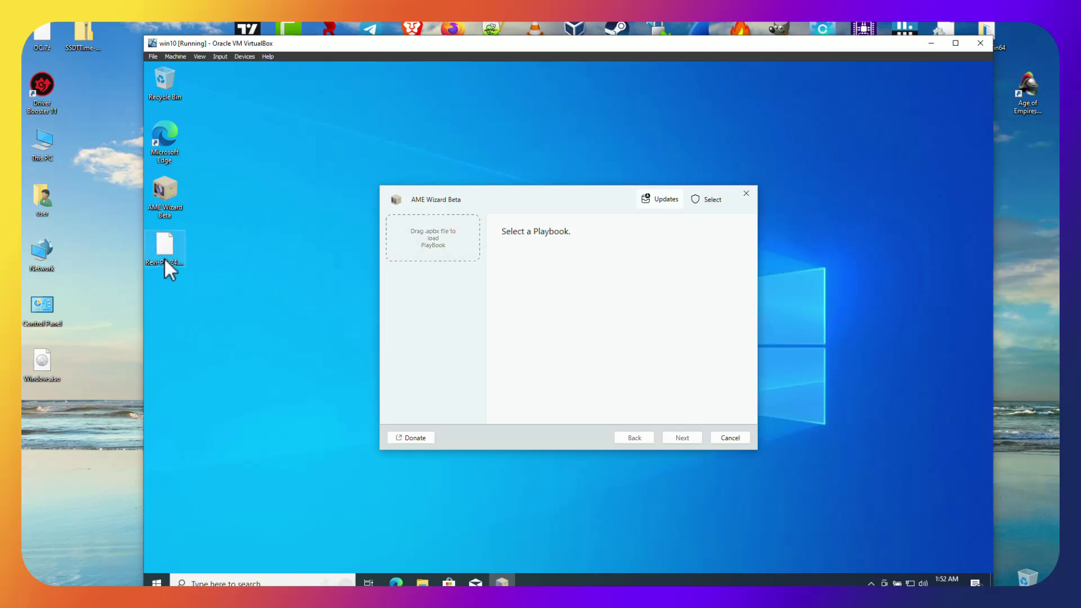
pyautogui.click(397, 248)
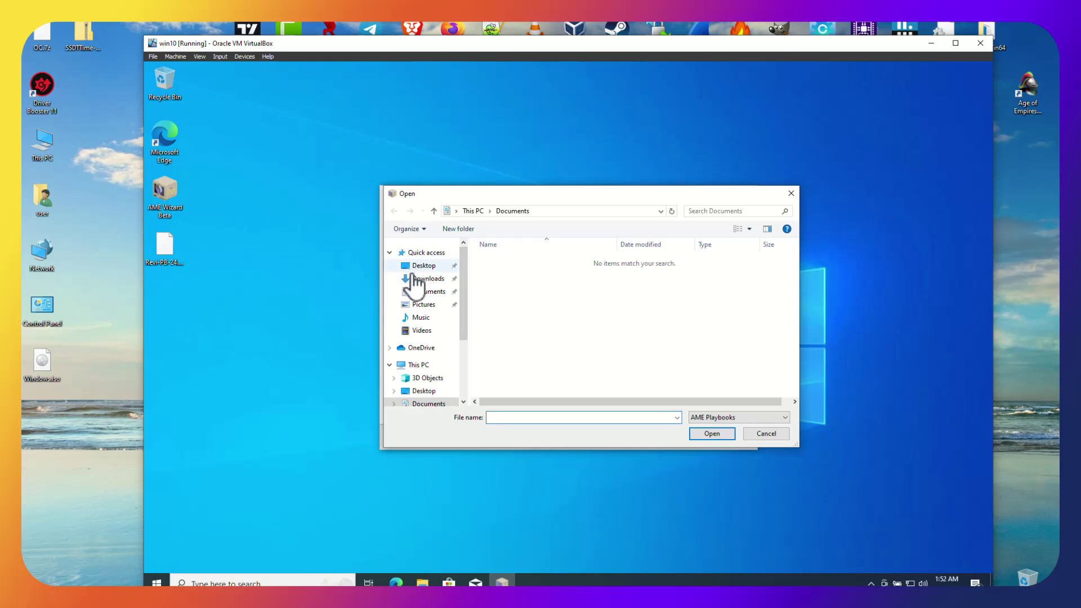
pyautogui.click(422, 265)
pyautogui.doubleClick(510, 264)
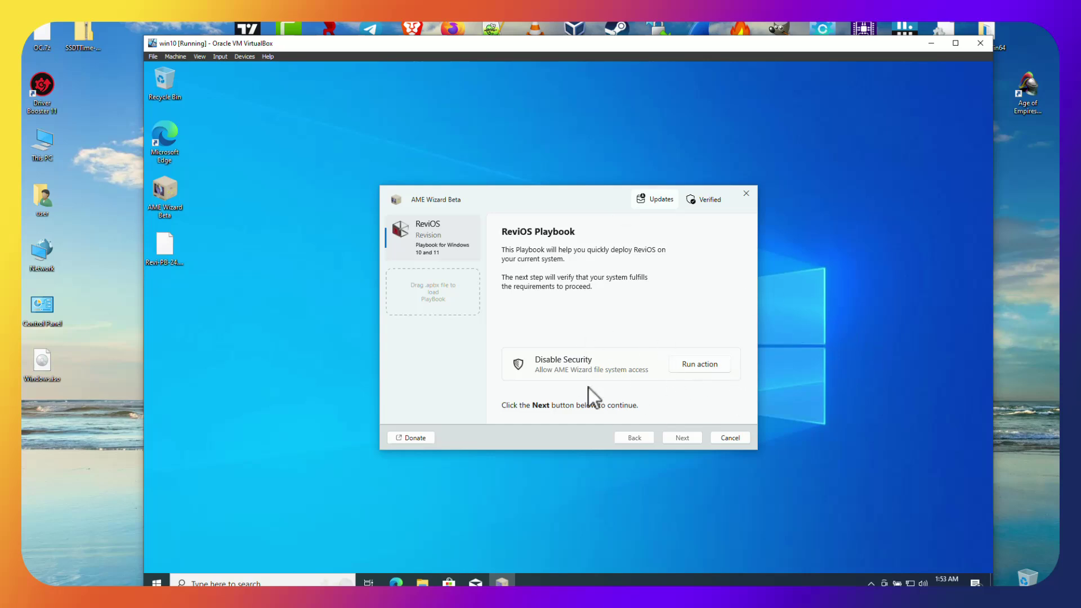
# Run the Disable Security action and open Windows Security through the Update & Security settings
pyautogui.click(704, 364)
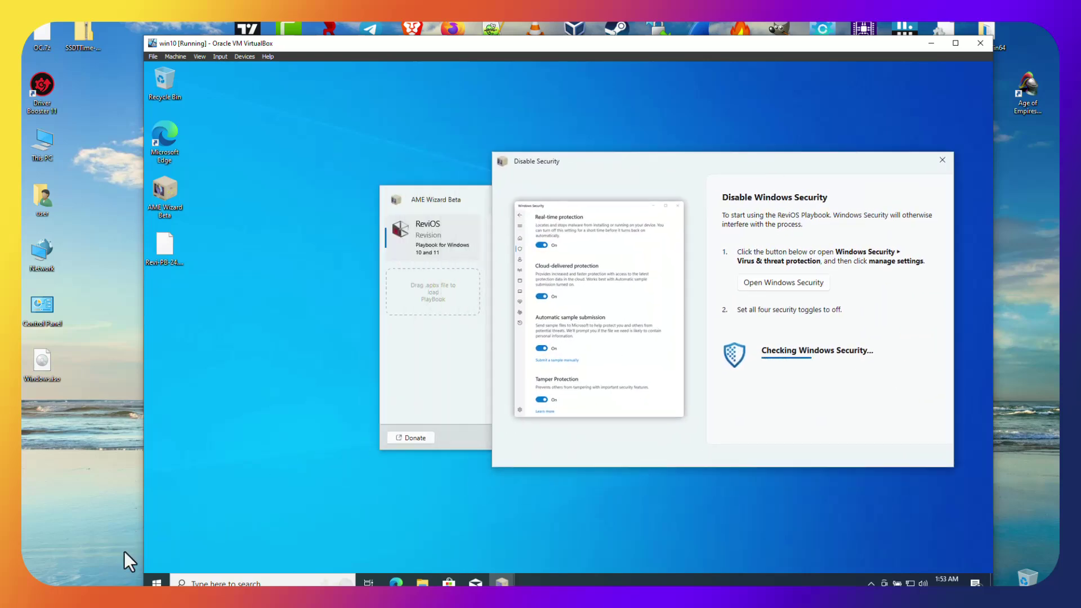
pyautogui.click(157, 583)
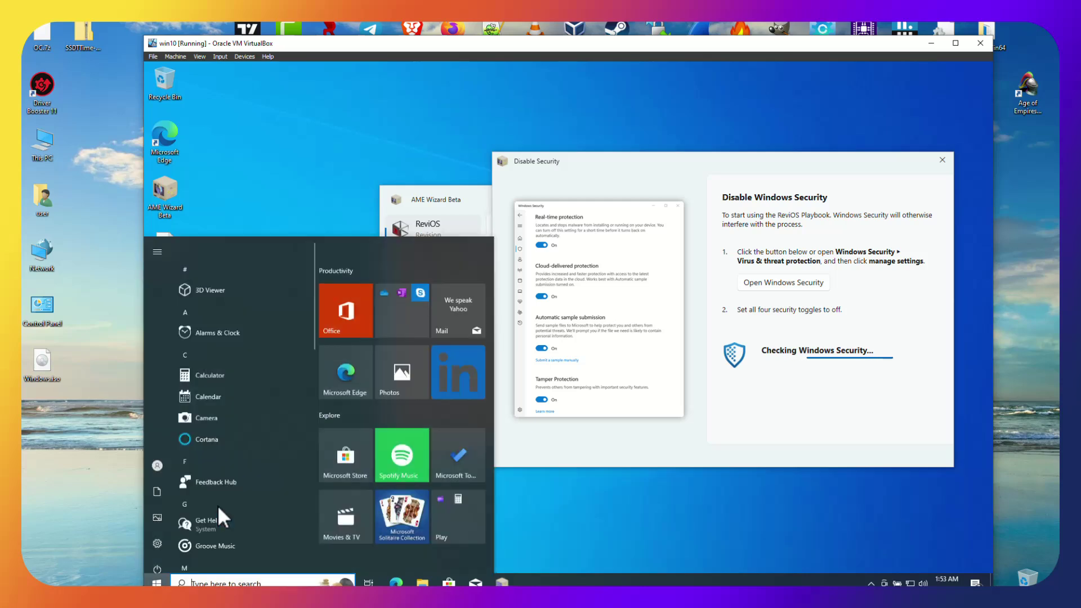
pyautogui.click(161, 532)
pyautogui.scroll(-3, 560, 411)
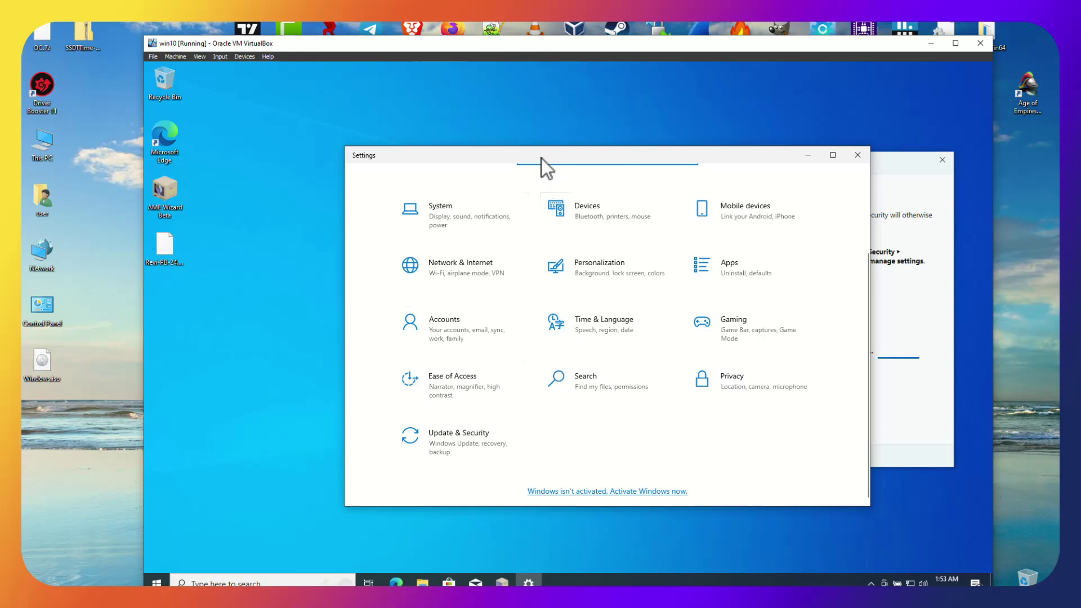
pyautogui.moveTo(512, 160); pyautogui.dragTo(333, 145)
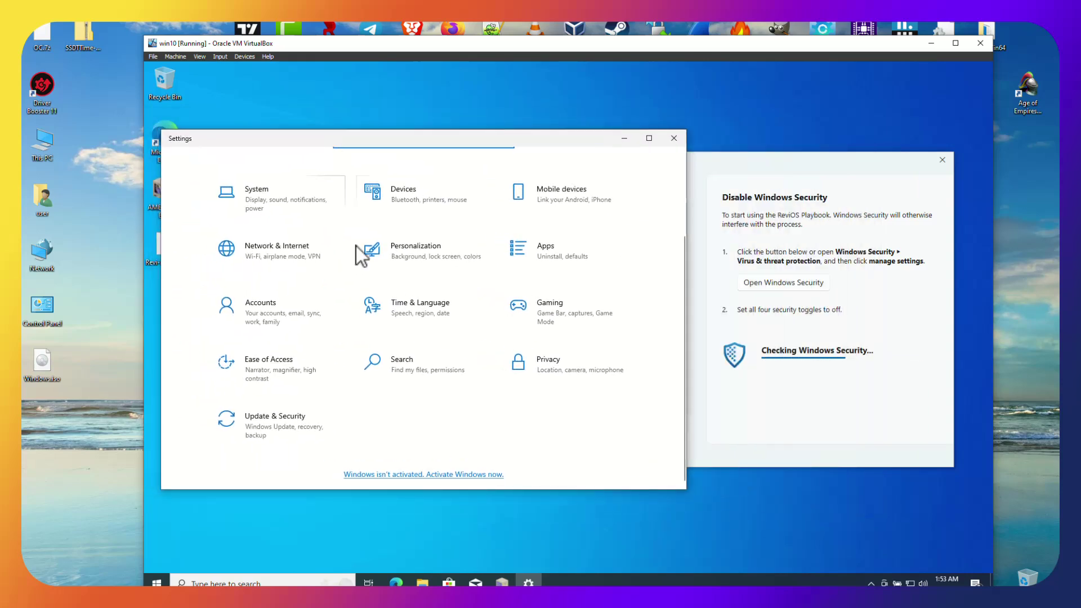
pyautogui.click(265, 431)
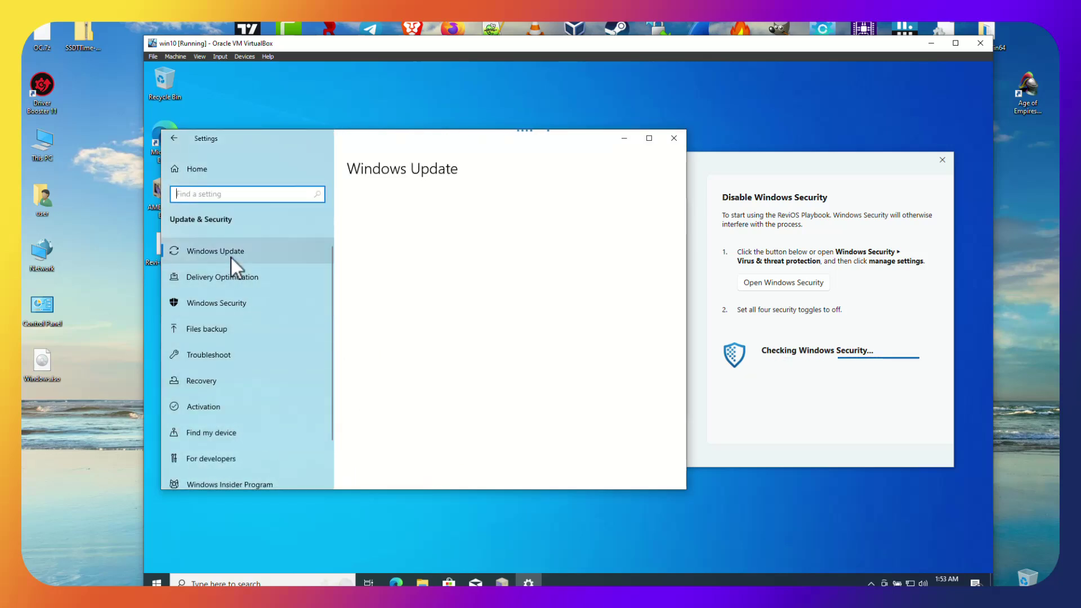
pyautogui.click(218, 314)
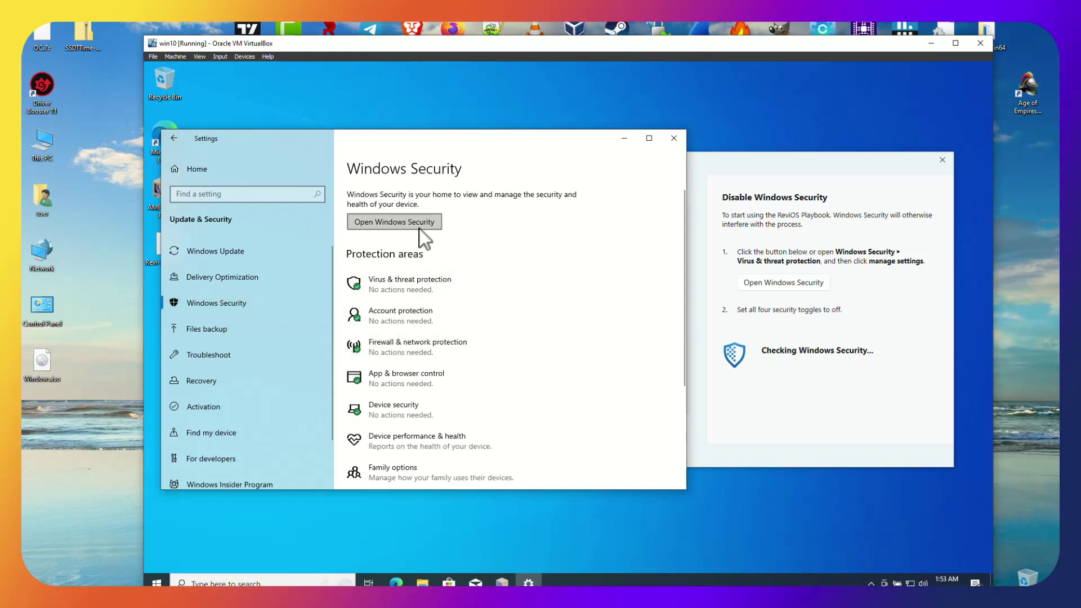
pyautogui.click(420, 227)
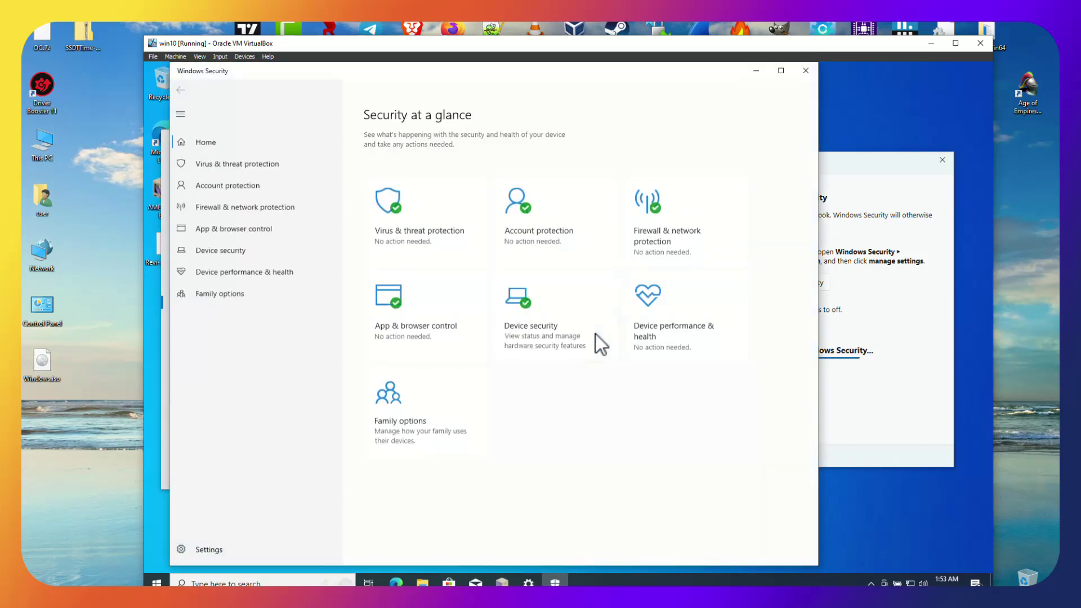
# Turn off real-time protection, cloud-delivered protection, automatic sample submission and Tamper Protection in the Virus & threat protection settings
pyautogui.click(396, 213)
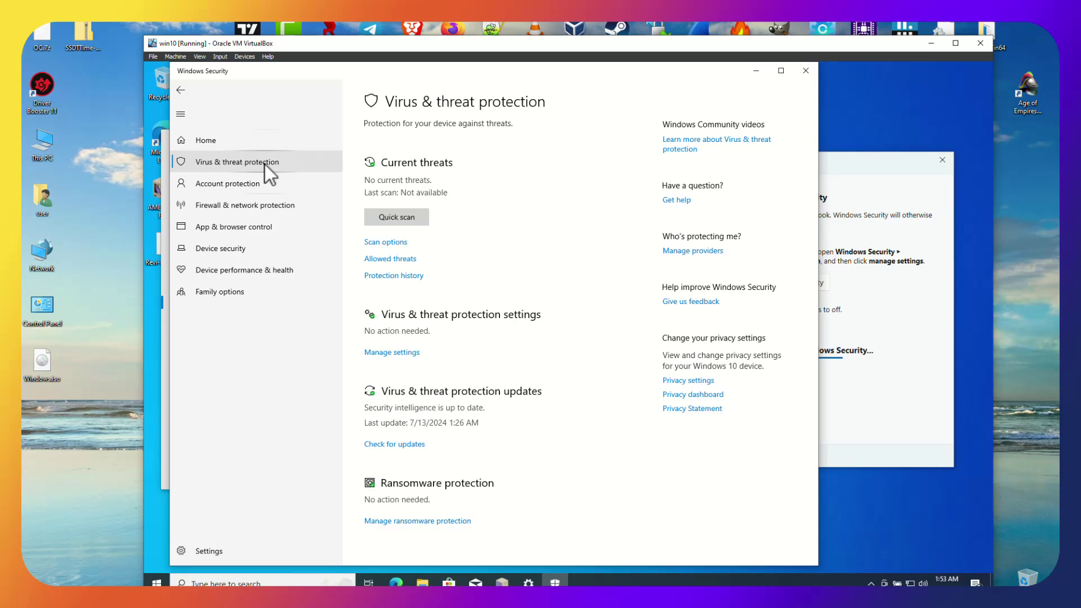
pyautogui.click(251, 190)
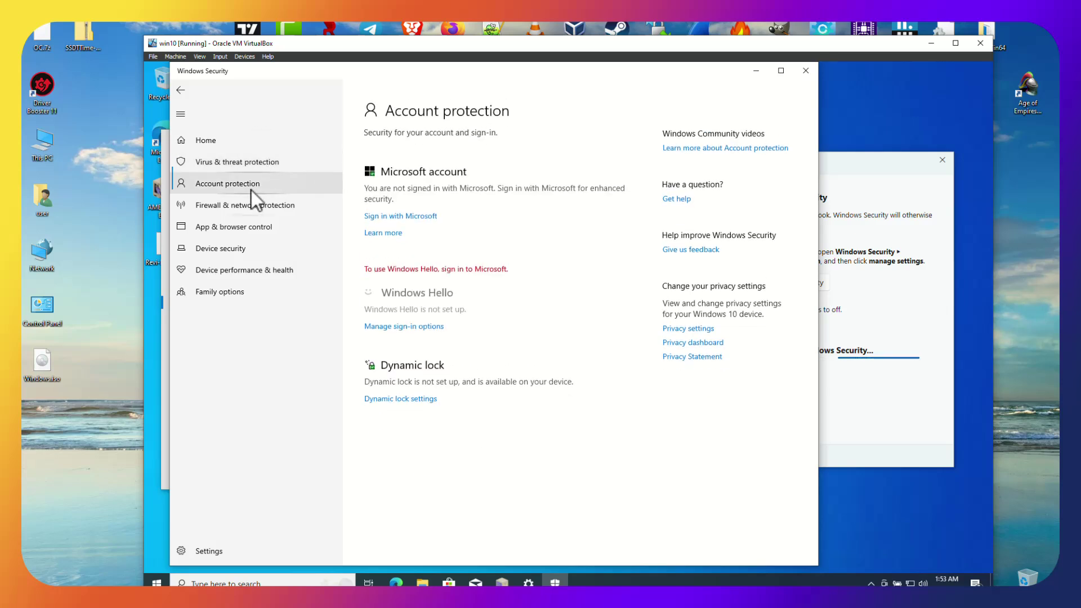
pyautogui.click(239, 223)
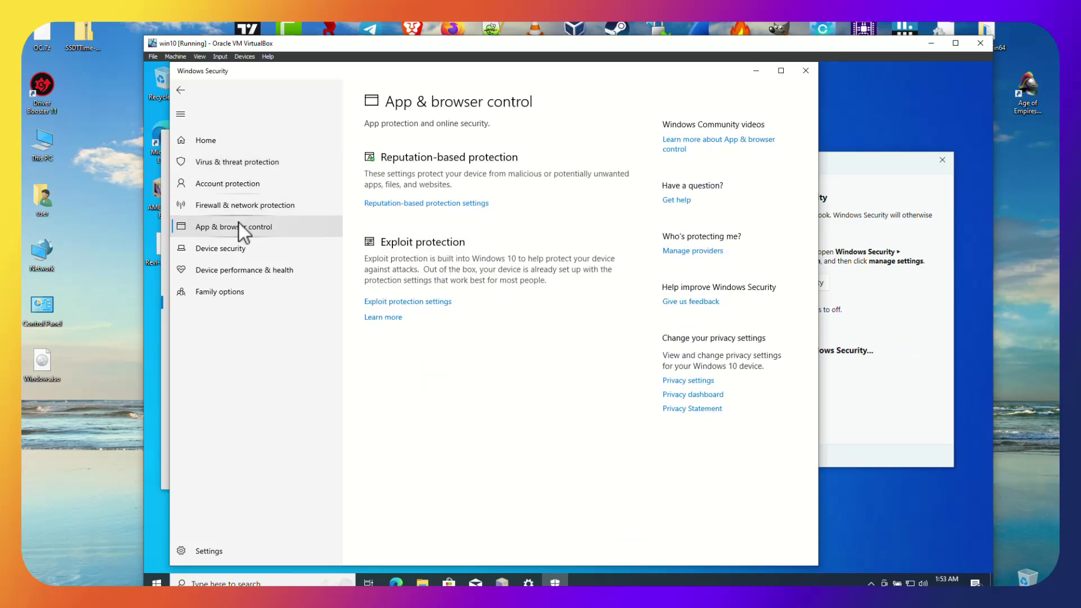
pyautogui.click(237, 164)
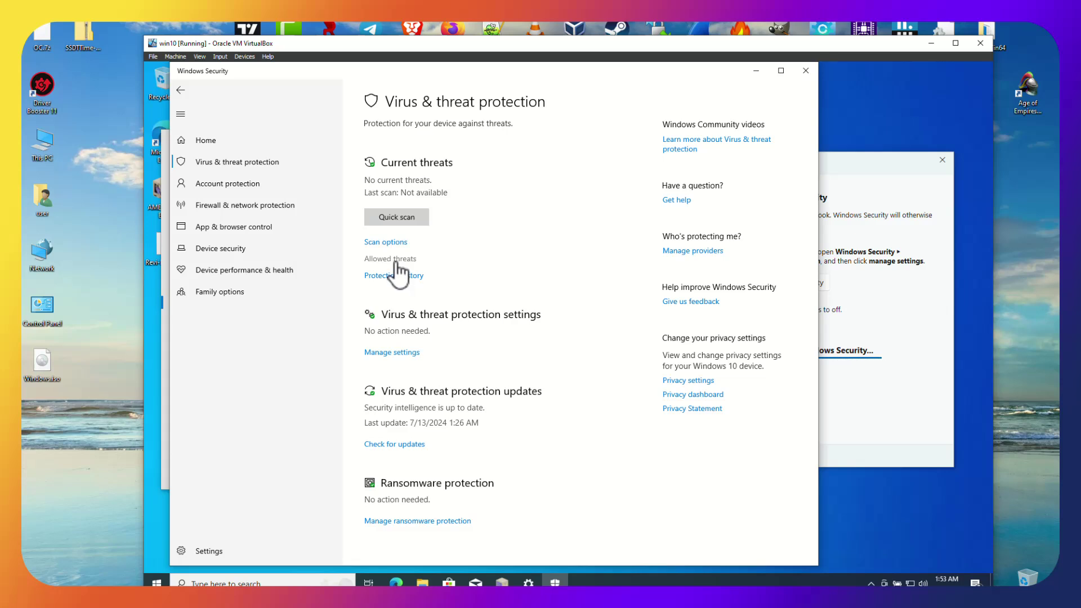
pyautogui.click(402, 353)
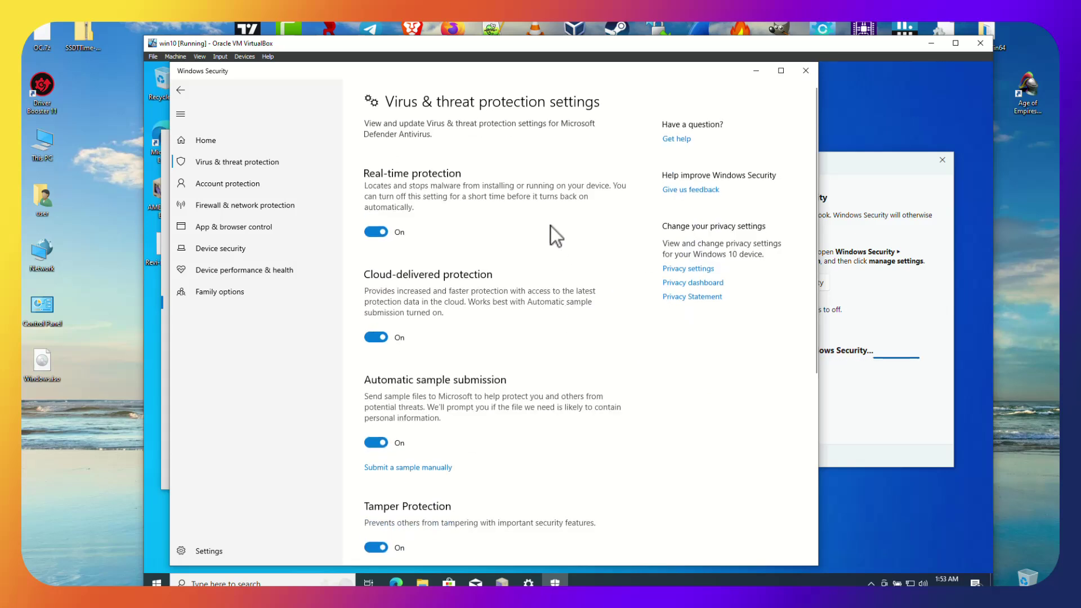
pyautogui.click(369, 231)
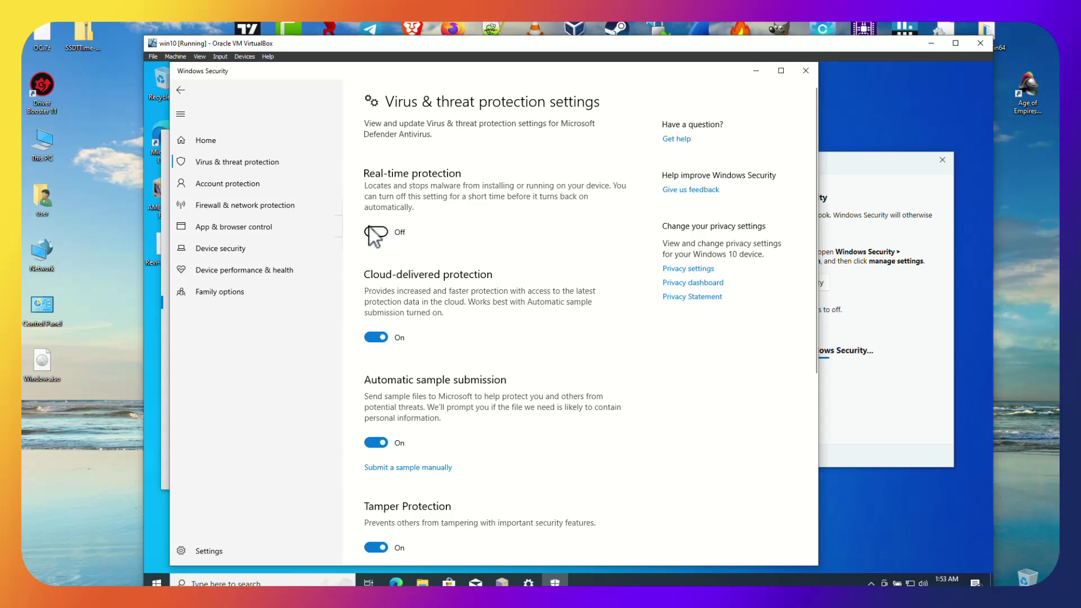
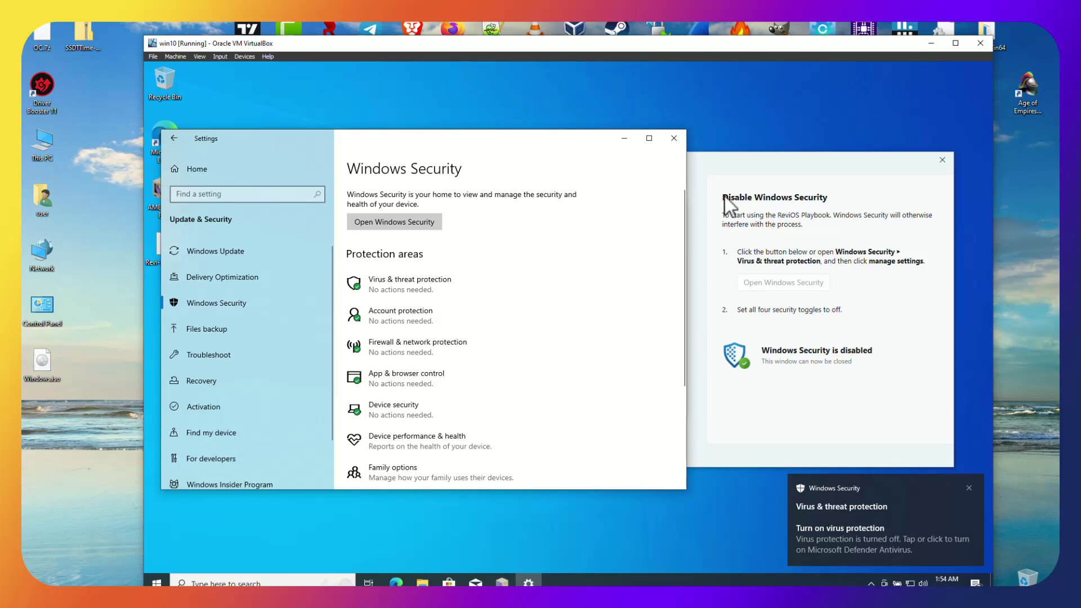
# Close the Disable Security window and proceed through the ReviOS Playbook's system requirements check to the license agreements
pyautogui.click(762, 166)
pyautogui.moveTo(782, 157); pyautogui.dragTo(657, 134)
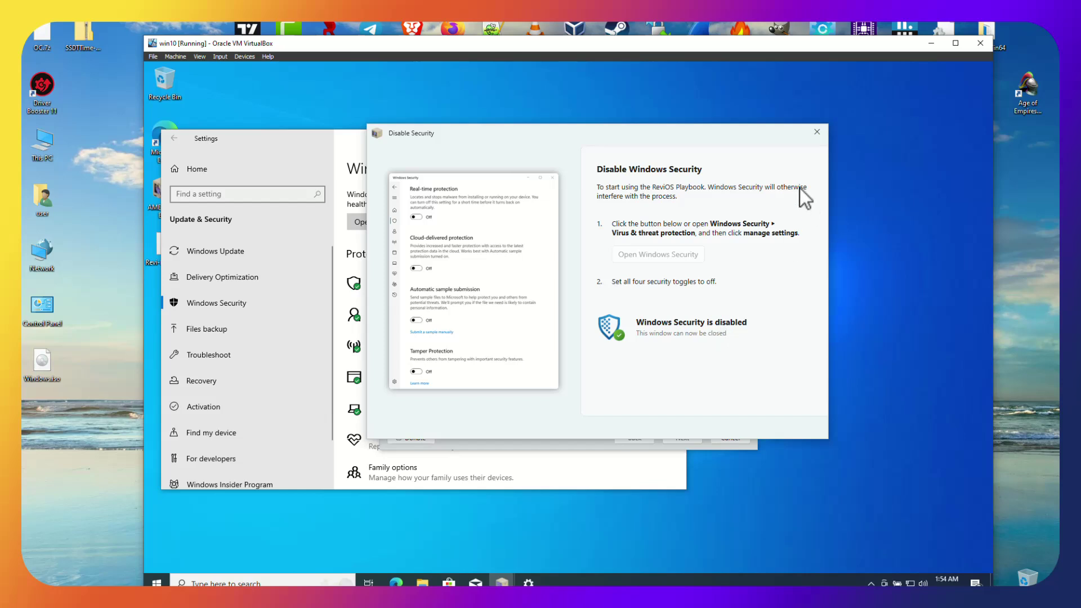
pyautogui.click(816, 131)
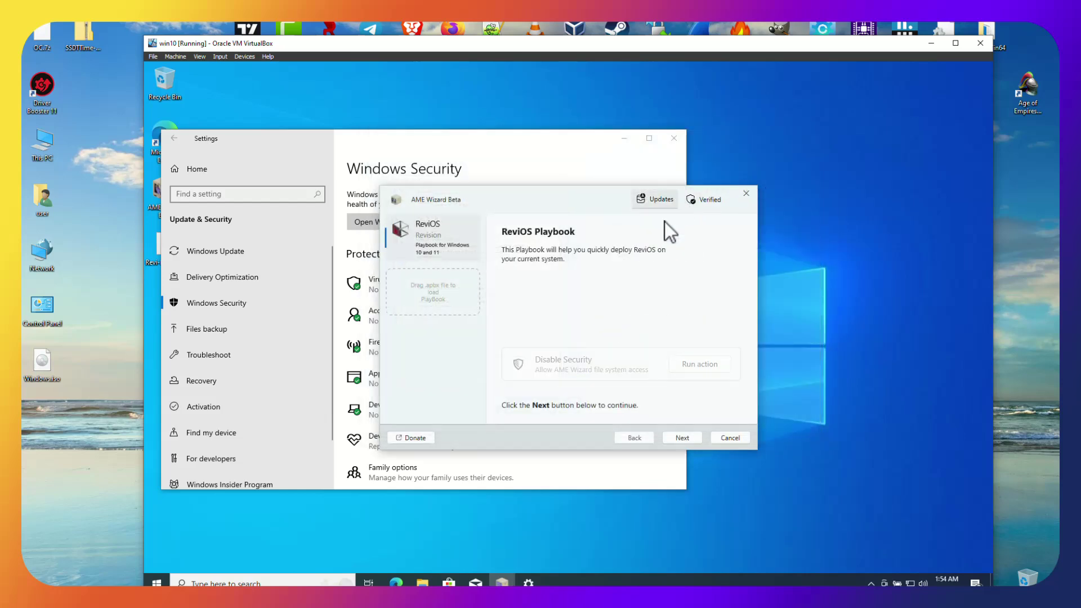
pyautogui.click(690, 436)
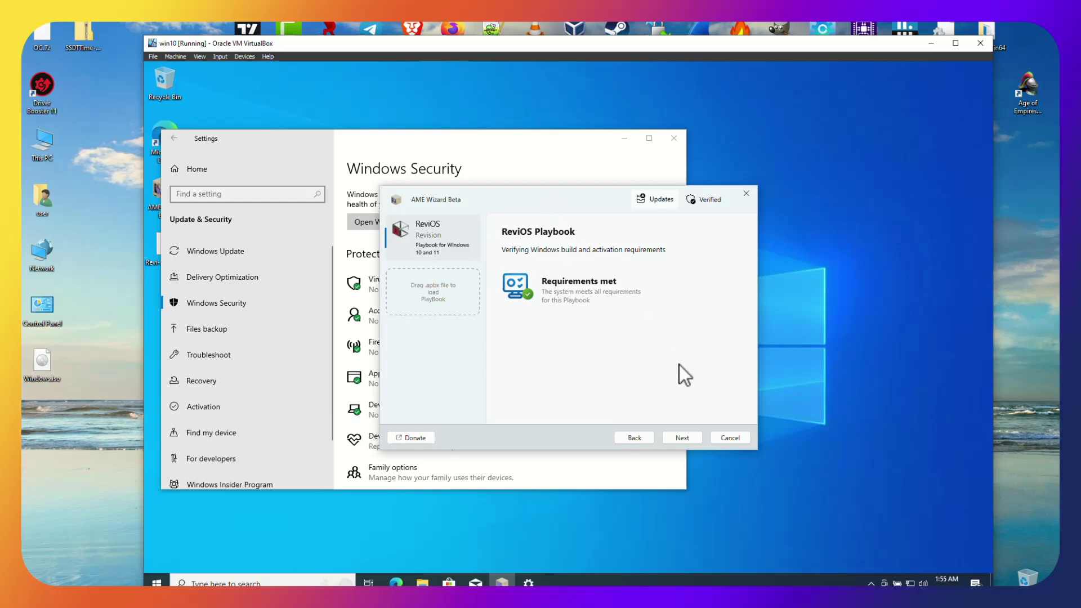
pyautogui.click(681, 437)
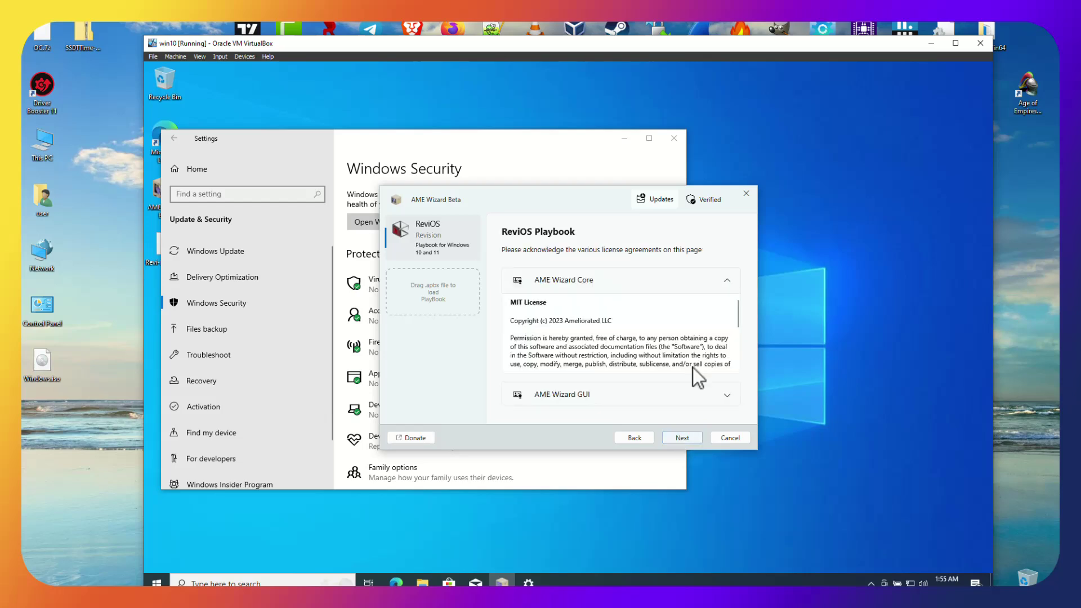
# Read through the AME Wizard Core and AME Wizard GUI license agreements and agree to their terms
pyautogui.scroll(-3, 622, 343)
pyautogui.scroll(-2, 623, 344)
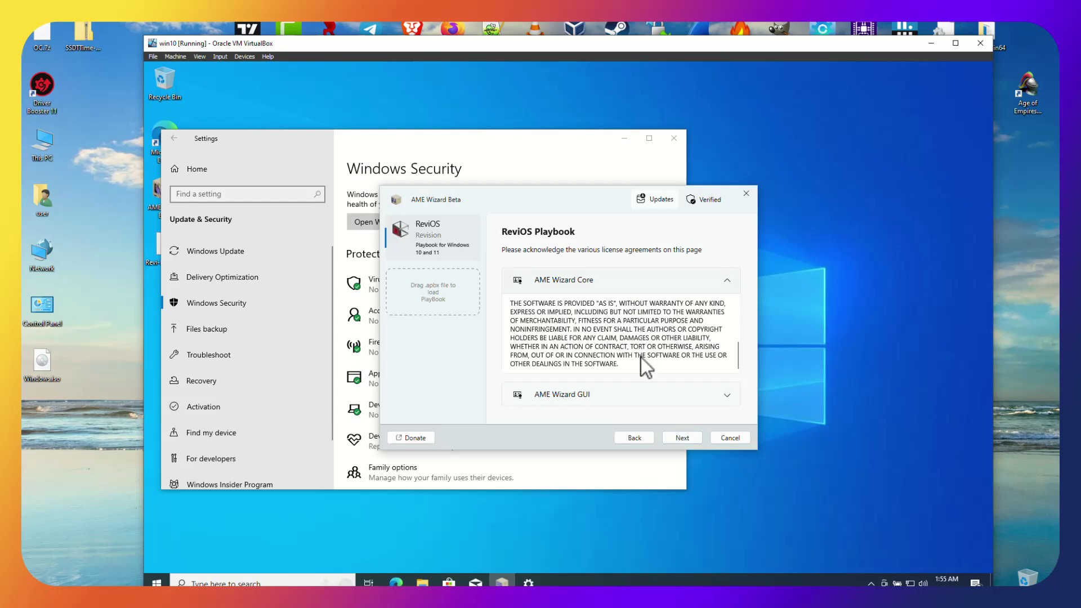
pyautogui.click(640, 401)
pyautogui.scroll(-10, 627, 349)
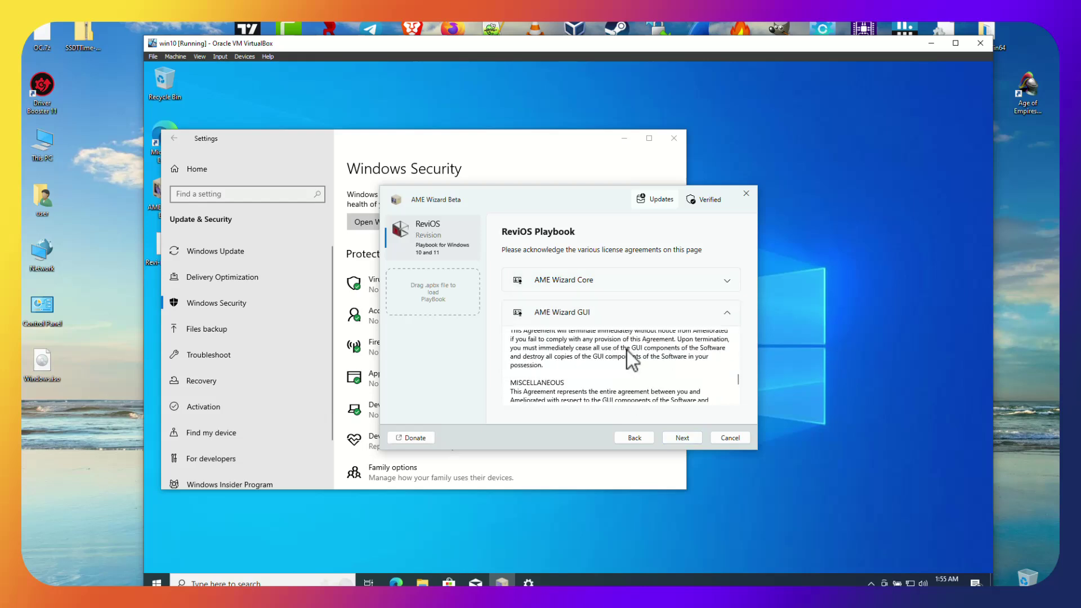
pyautogui.click(685, 437)
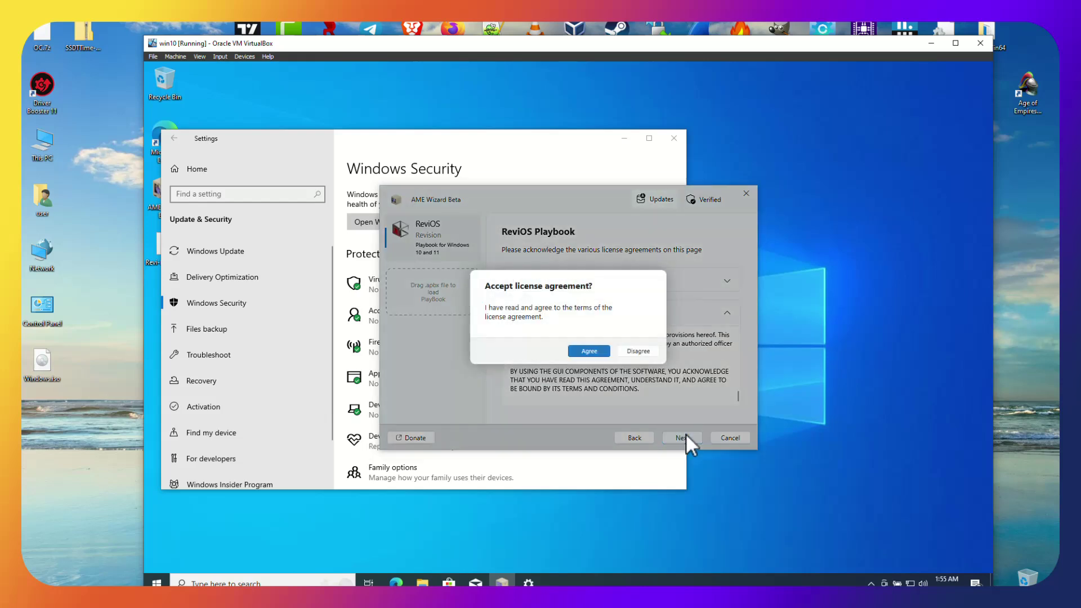
pyautogui.click(587, 350)
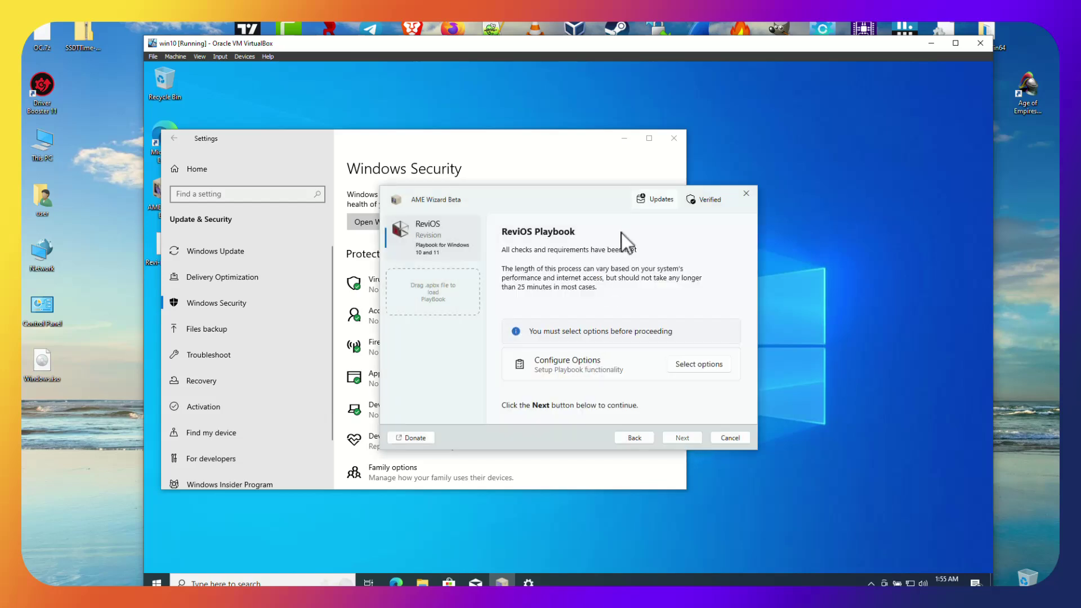
# Configure the Playbook with Brave as preferred browser, Defender disabled, and Microsoft Edge and Copilot, OneDrive and Recall removed
pyautogui.click(689, 367)
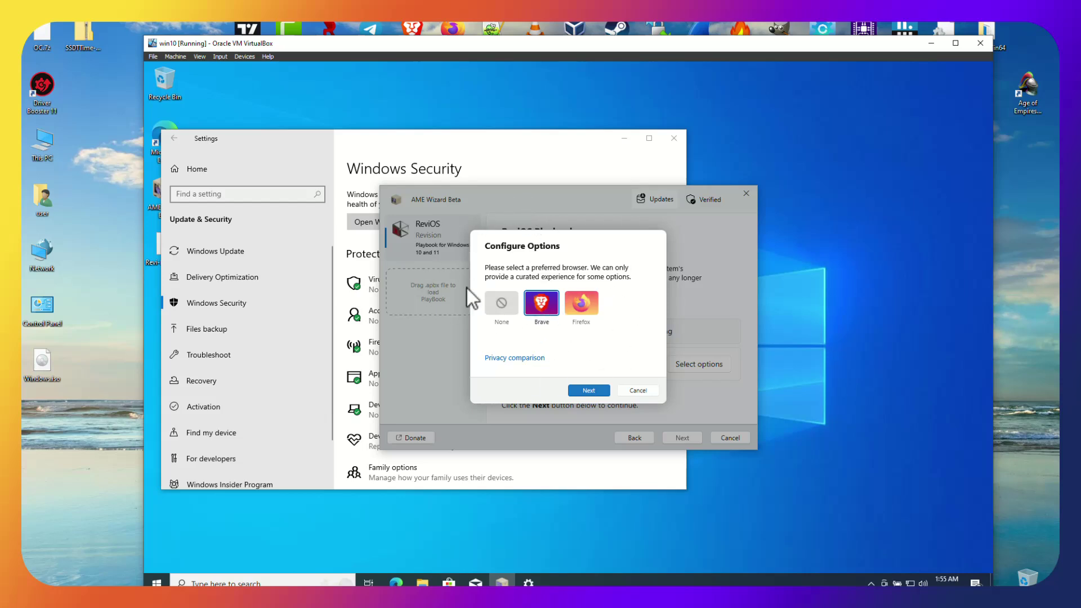
pyautogui.click(588, 390)
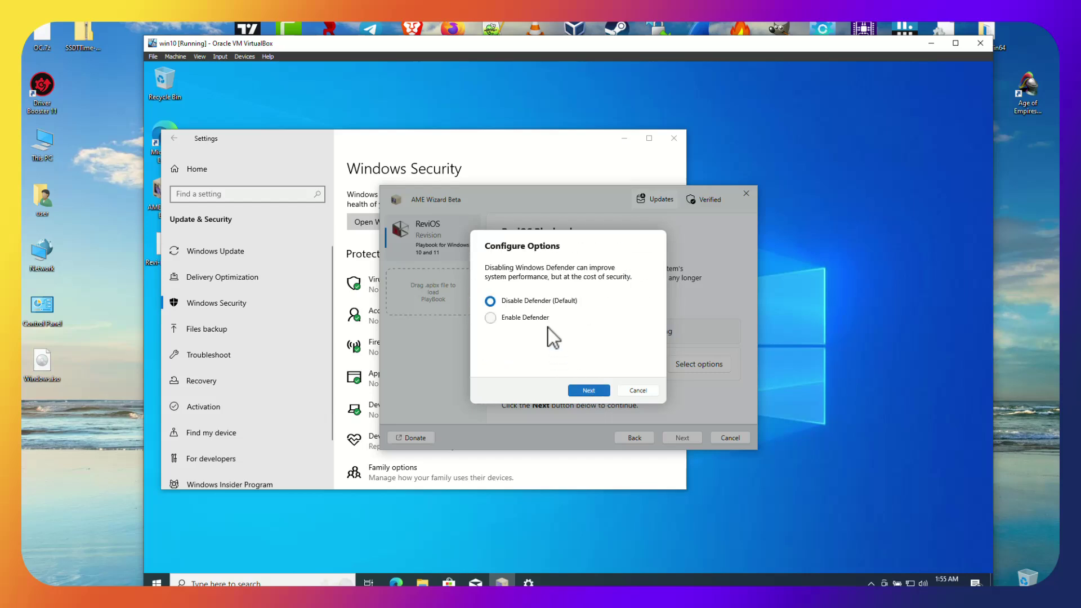
pyautogui.click(586, 391)
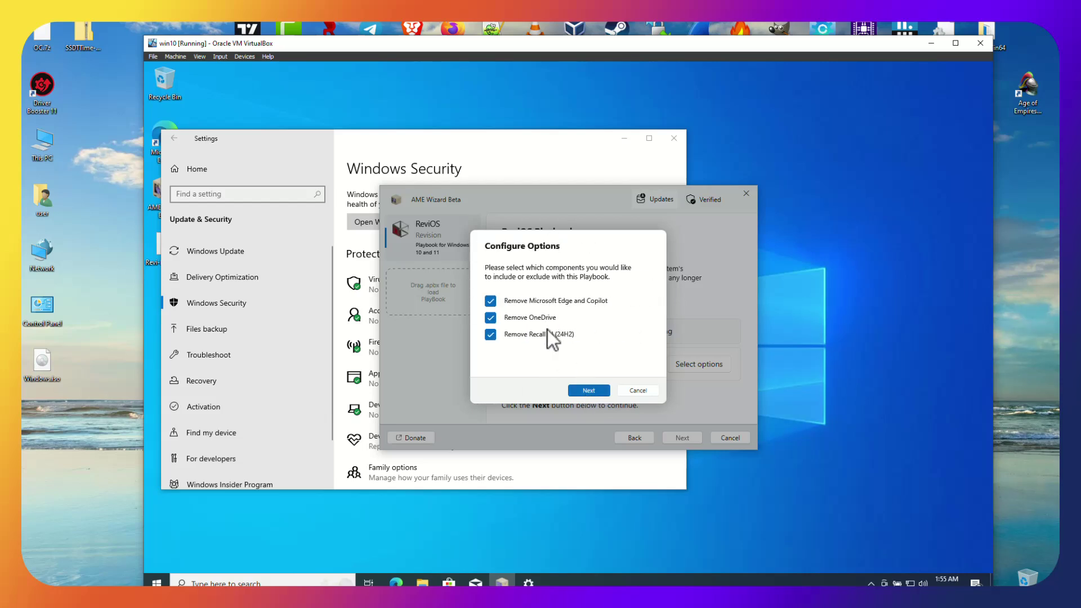
pyautogui.click(582, 390)
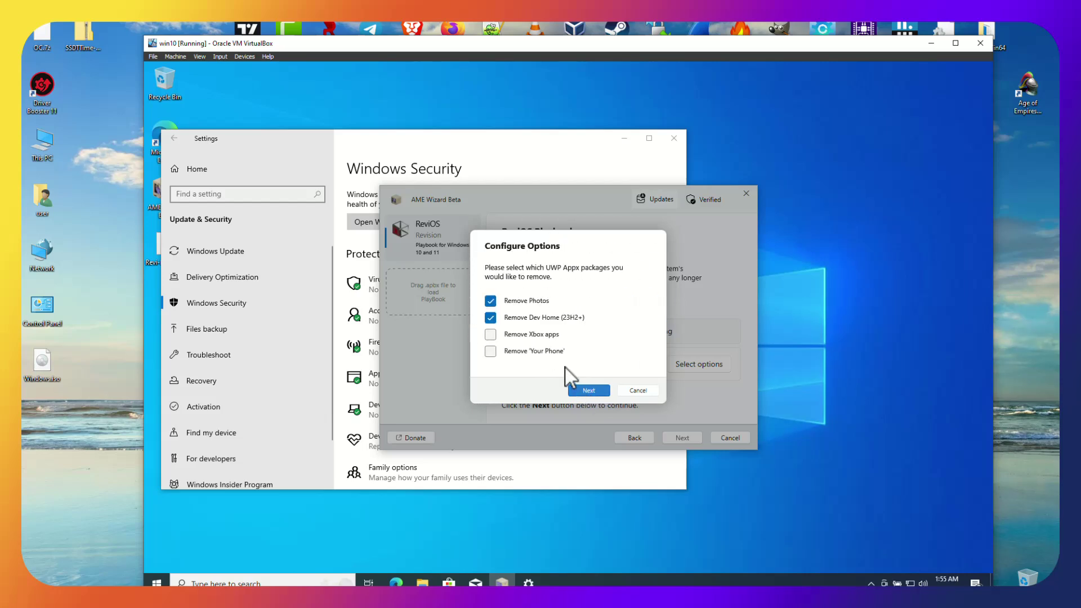
# Add Xbox apps and 'Your Phone' to the UWP Appx packages to remove and accept the first general configuration page
pyautogui.click(548, 342)
pyautogui.click(546, 355)
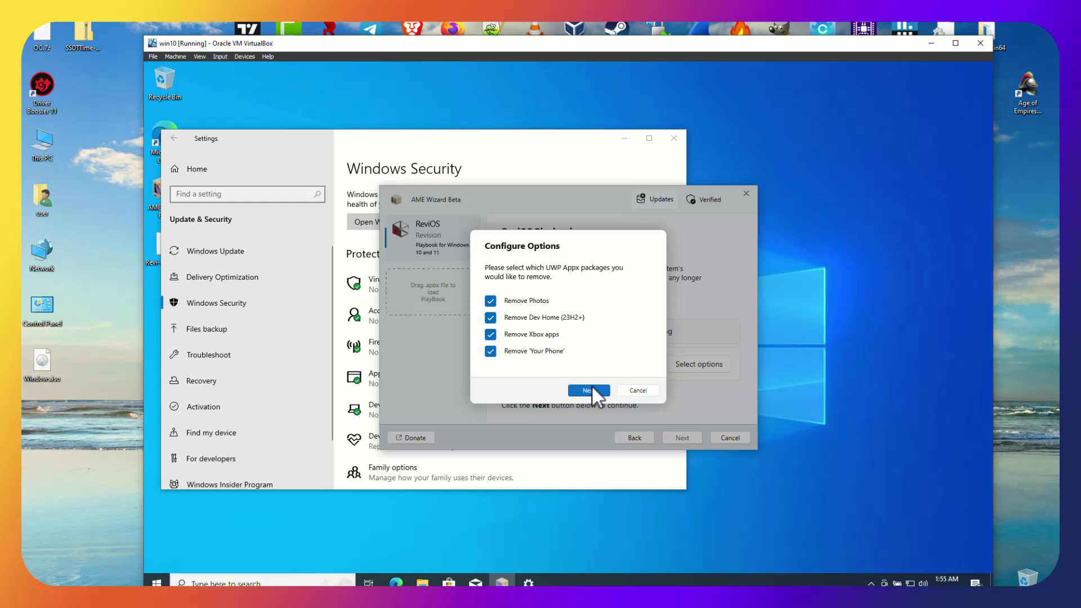
pyautogui.click(590, 390)
pyautogui.click(586, 391)
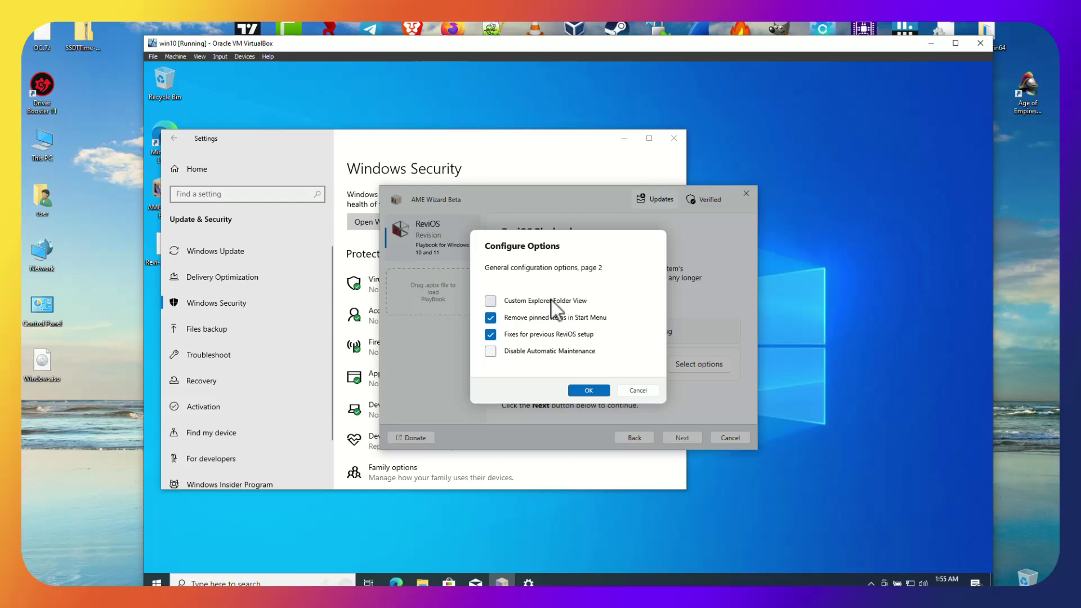
# Select Custom Explorer Folder View and Disable Automatic Maintenance, confirm the options and start applying the Playbook
pyautogui.click(551, 300)
pyautogui.click(569, 351)
pyautogui.click(589, 390)
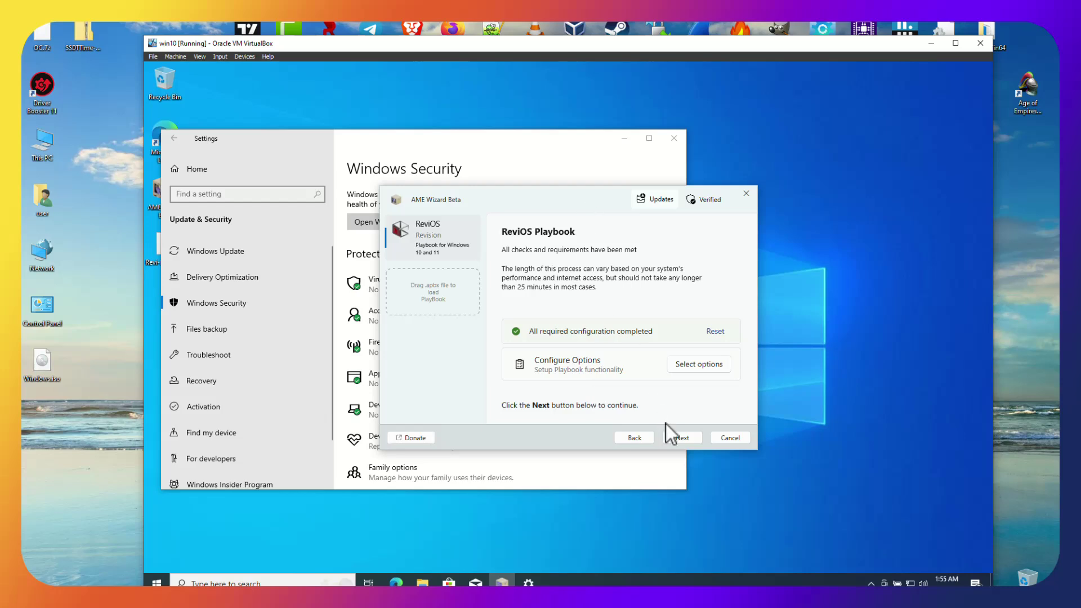
pyautogui.click(680, 438)
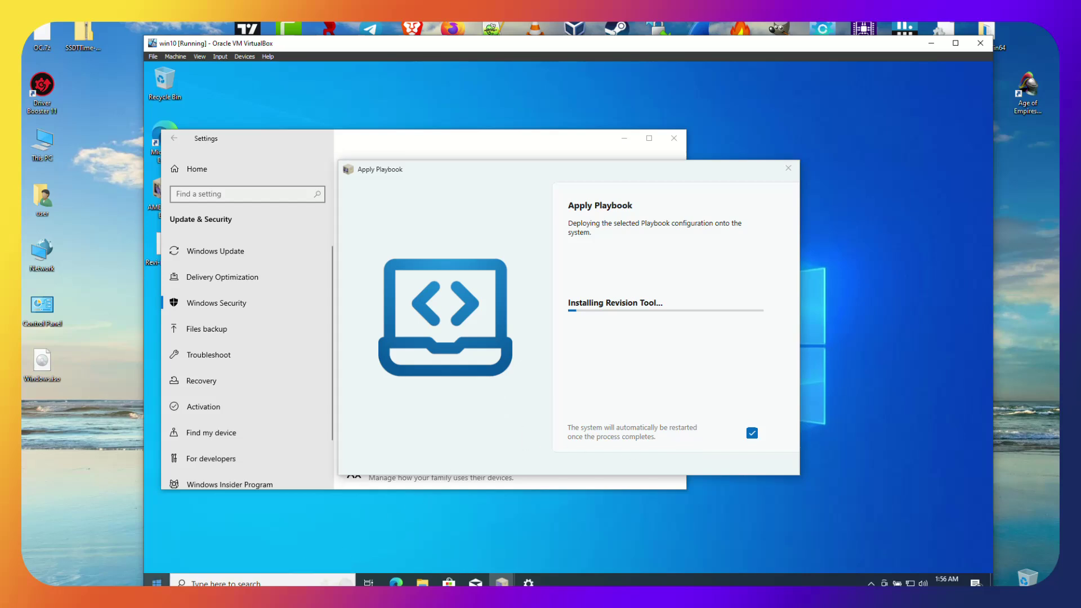
pyautogui.moveTo(166, 596)
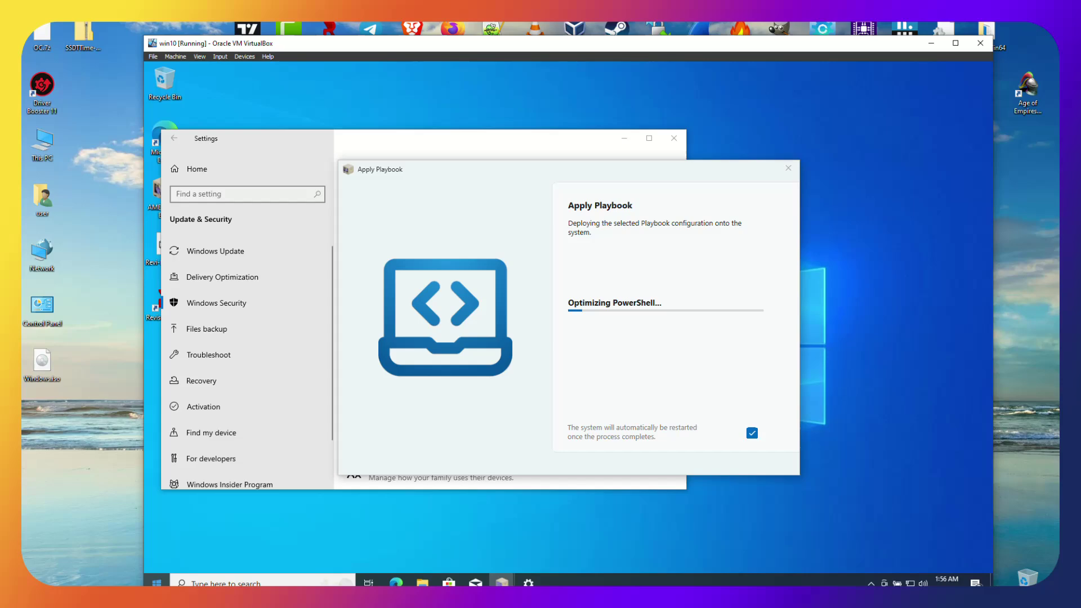
pyautogui.click(166, 568)
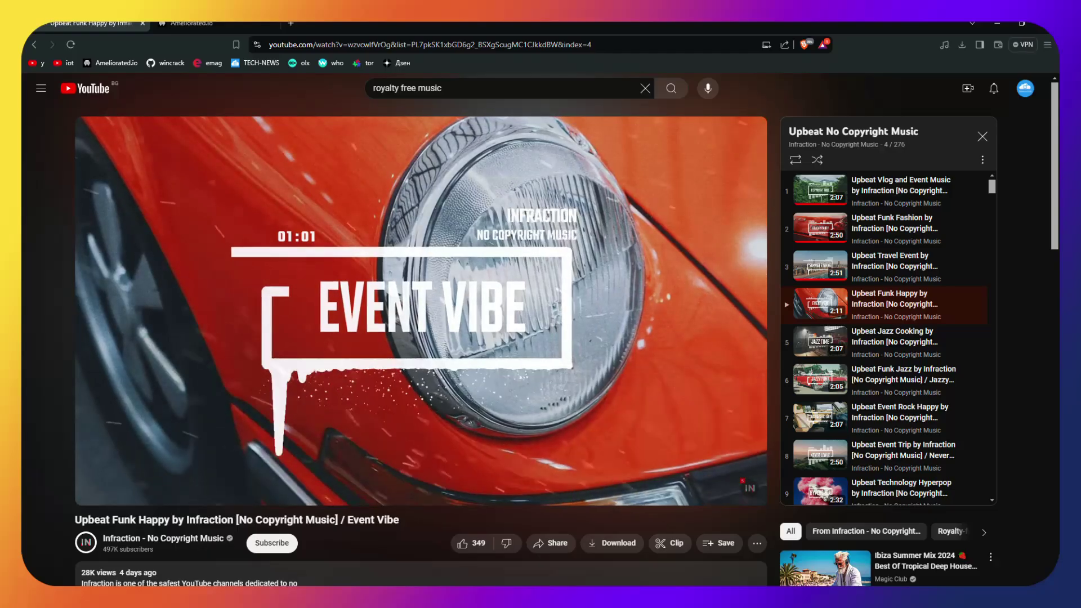
pyautogui.moveTo(273, 594)
pyautogui.click(273, 572)
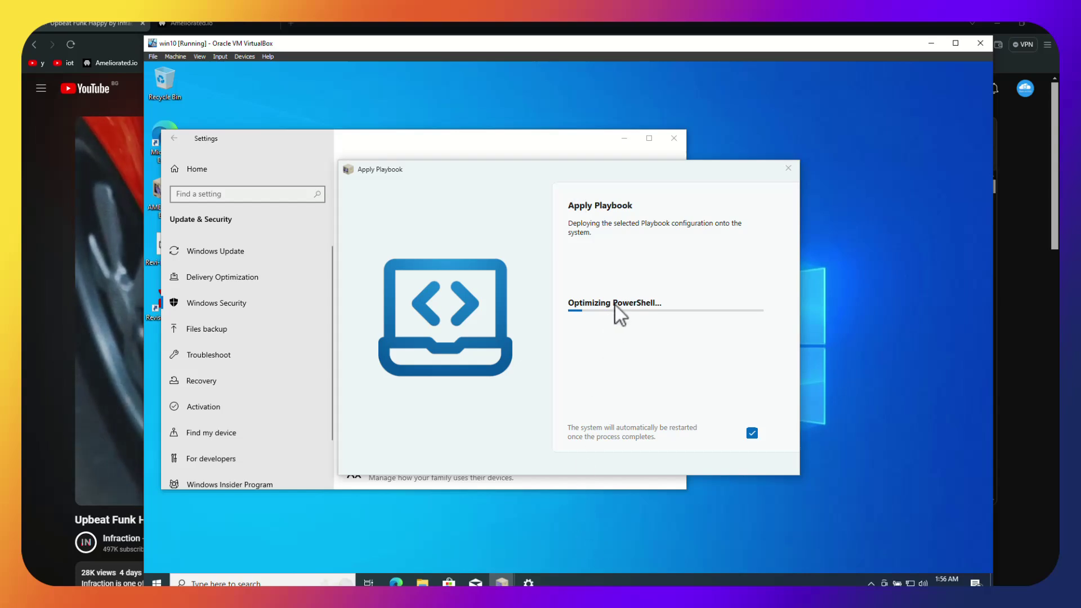
# Close Settings and show Task Manager's memory performance beside the Apply Playbook progress window
pyautogui.click(676, 143)
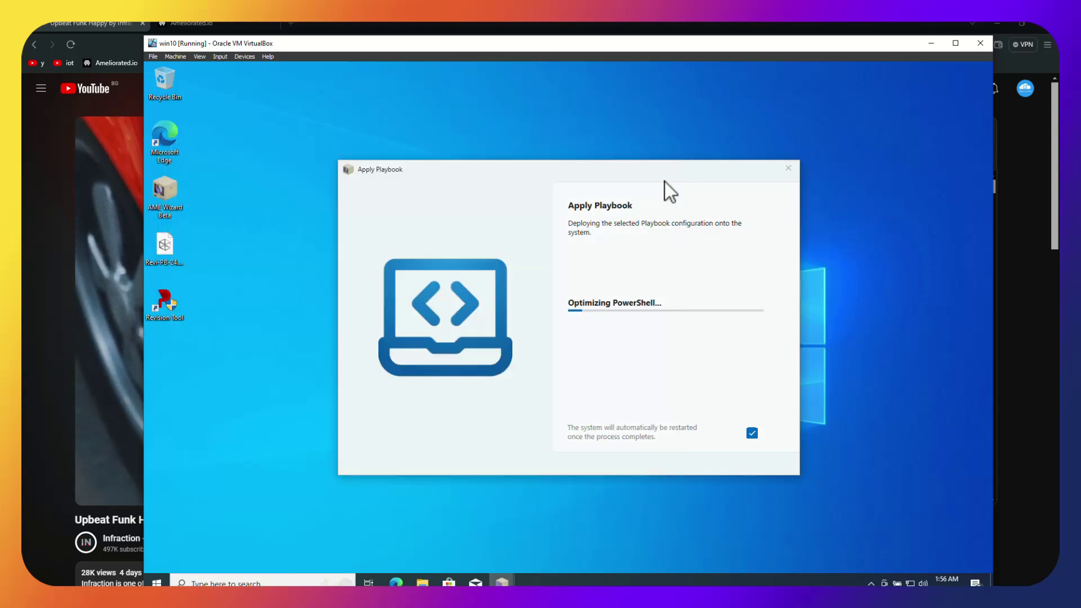
pyautogui.moveTo(659, 171); pyautogui.dragTo(833, 155)
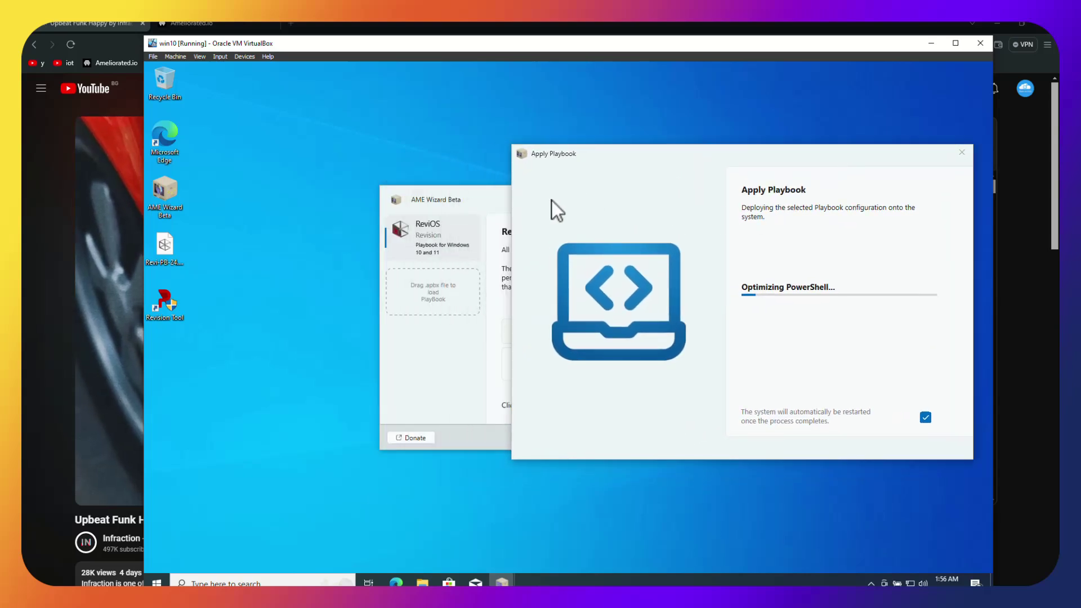
pyautogui.rightClick(597, 583)
pyautogui.click(646, 529)
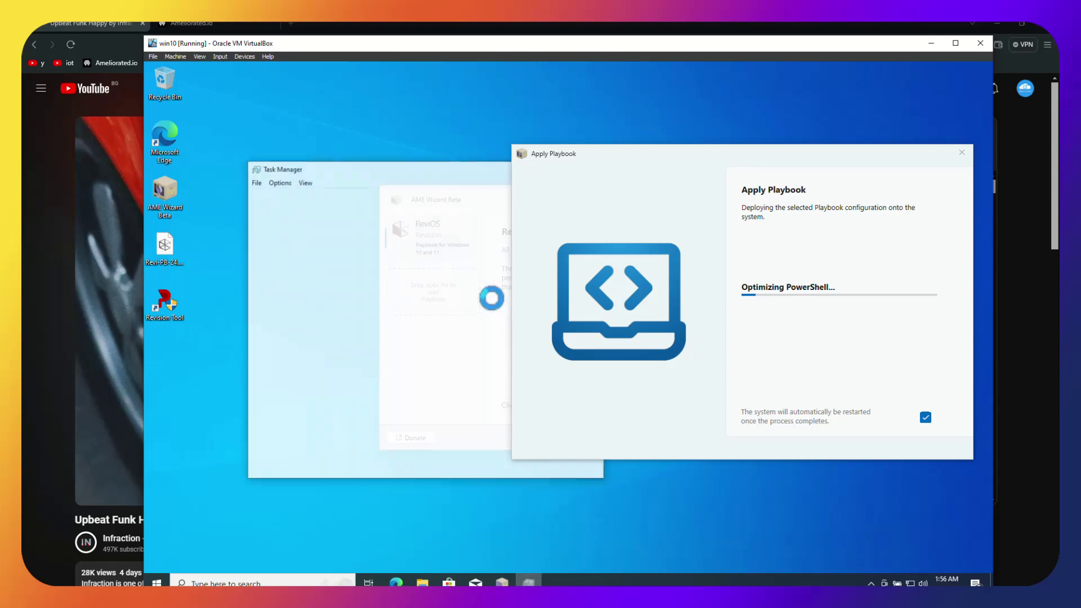
pyautogui.click(302, 195)
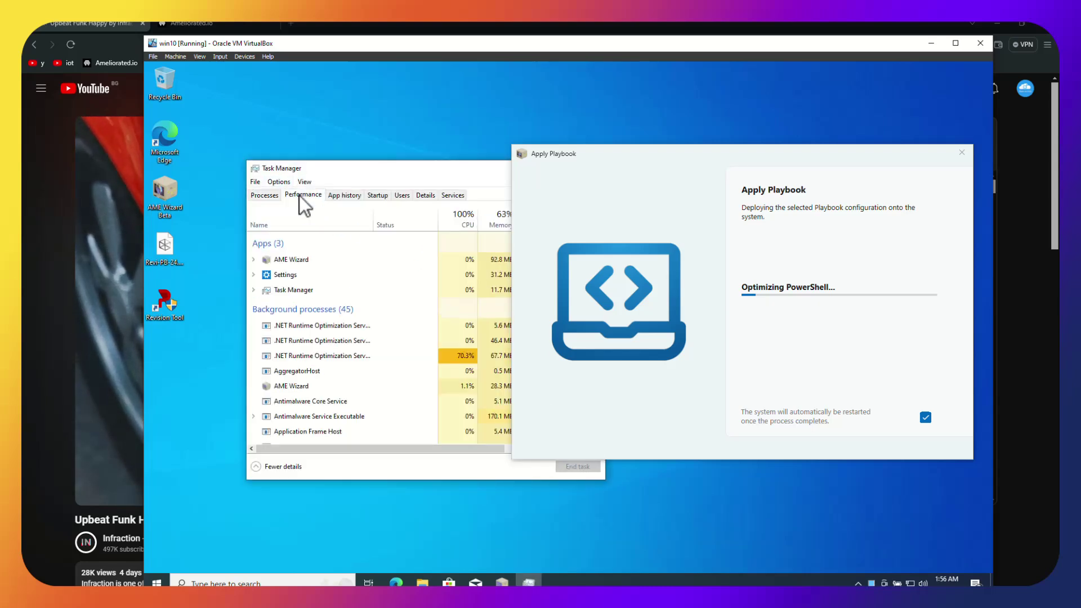
pyautogui.click(322, 262)
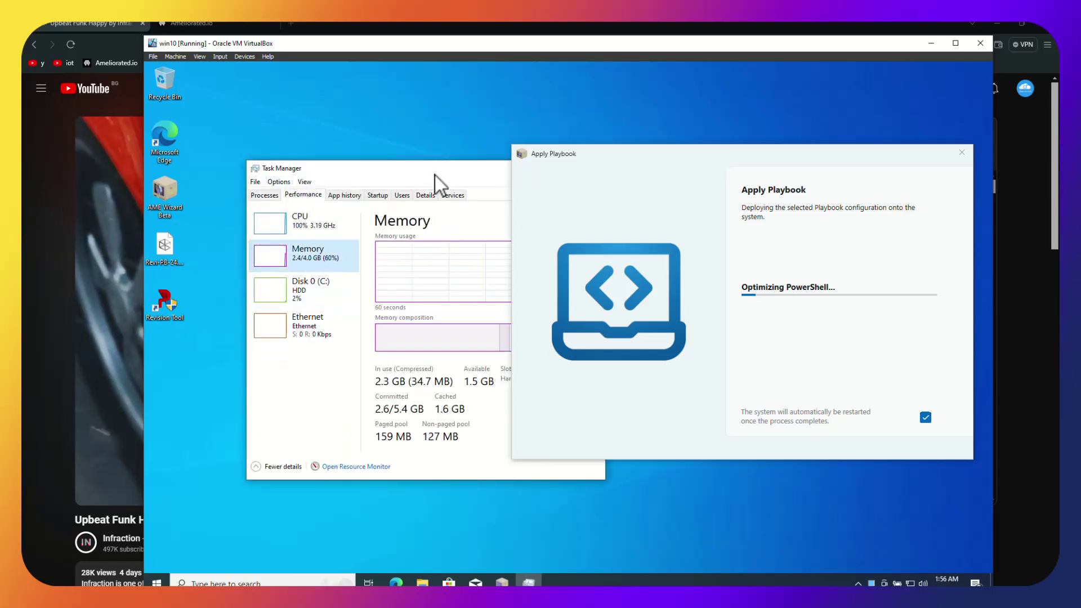
pyautogui.moveTo(428, 172); pyautogui.dragTo(333, 83)
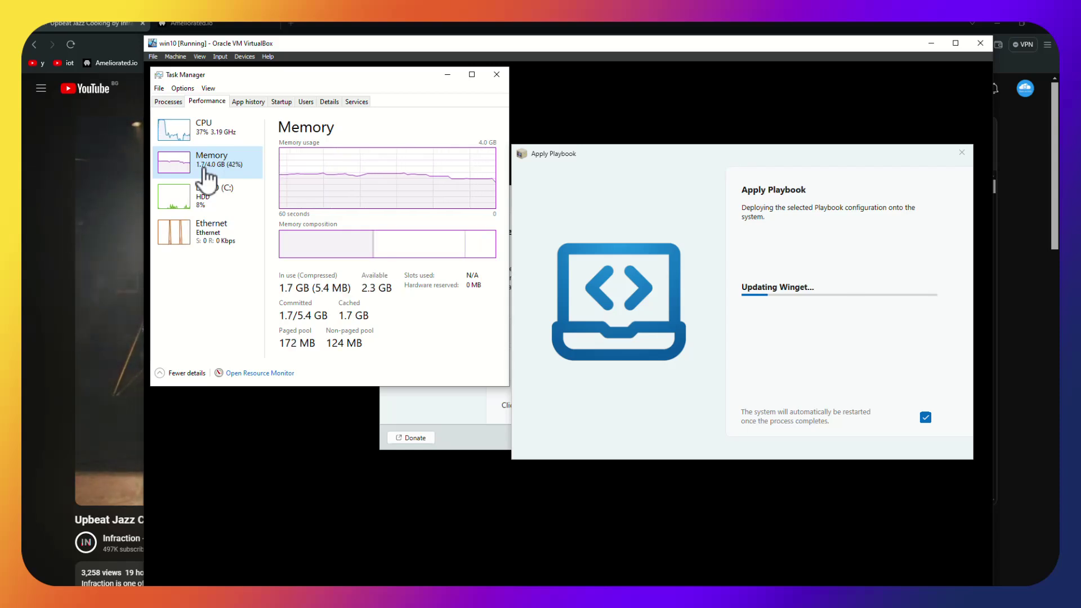
pyautogui.click(32, 258)
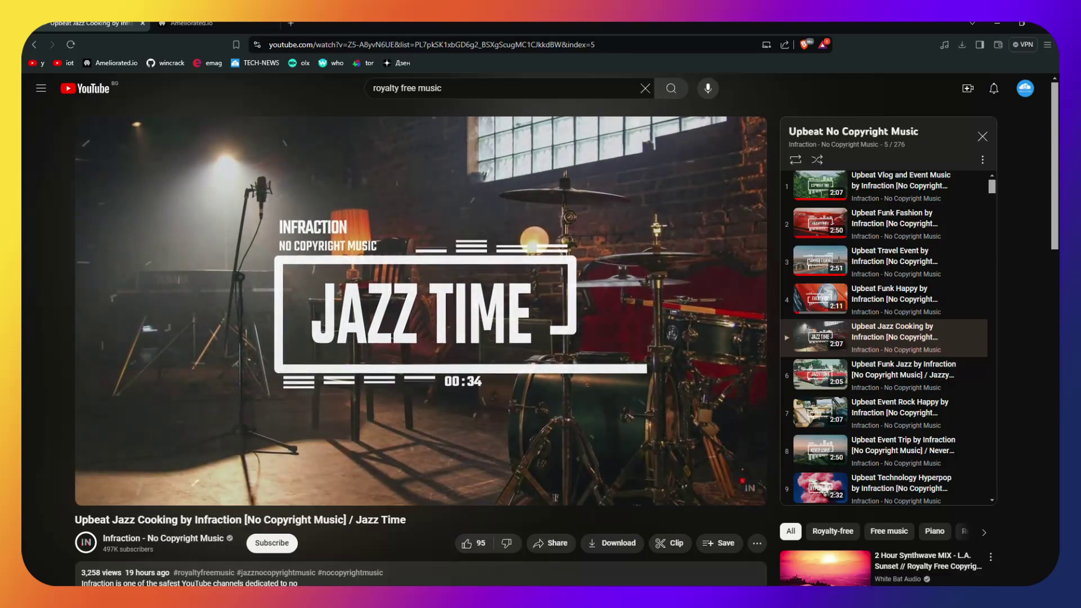
pyautogui.click(265, 575)
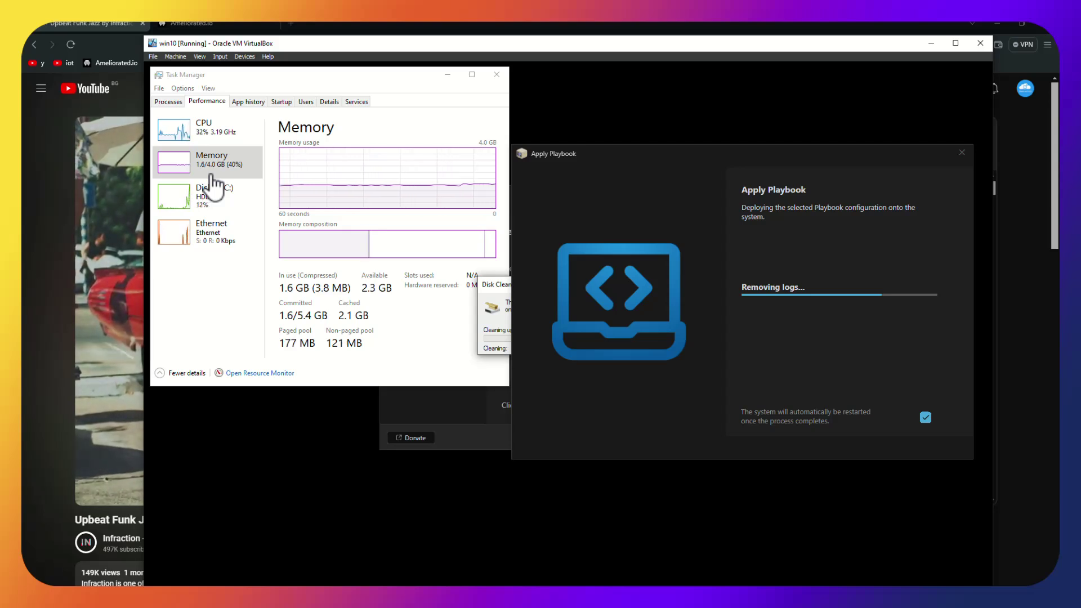
pyautogui.click(212, 174)
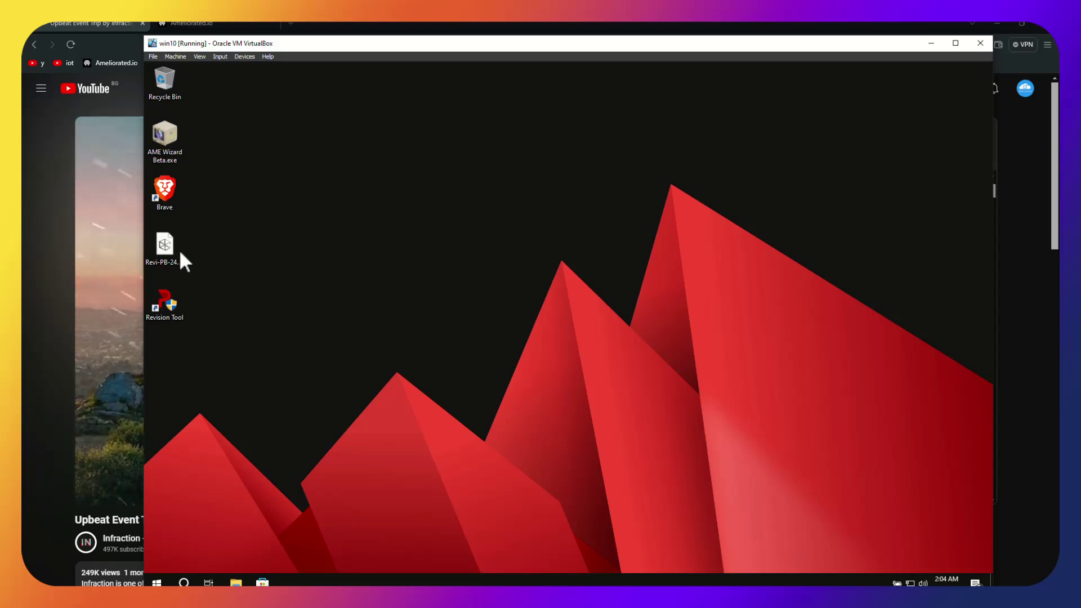
# Check the memory usage of the ReviOS system in Task Manager's performance view, and close Task Manager
pyautogui.doubleClick(164, 304)
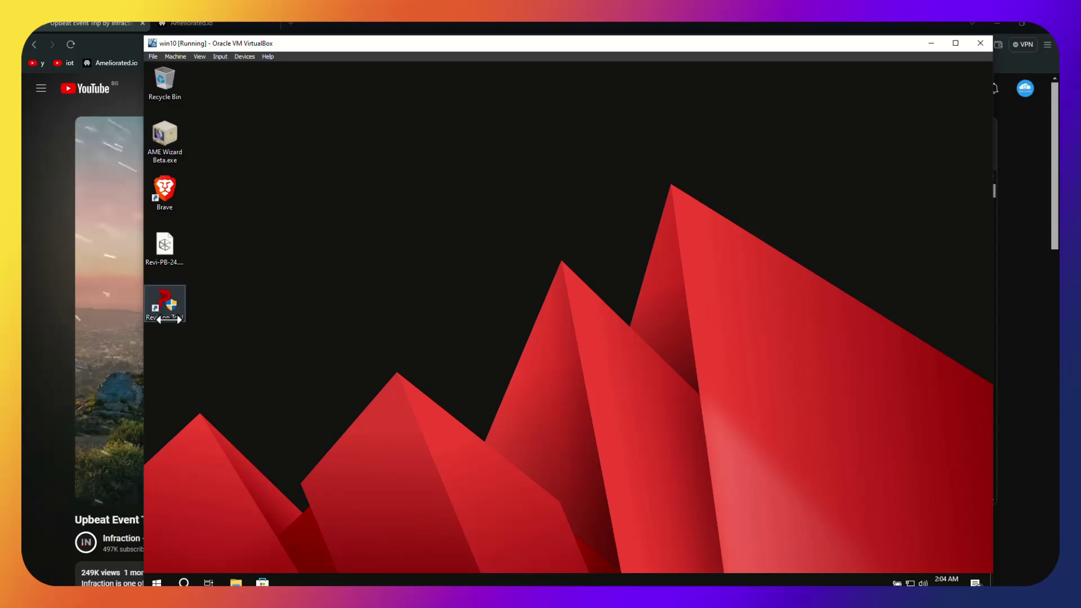
pyautogui.rightClick(401, 581)
pyautogui.click(452, 527)
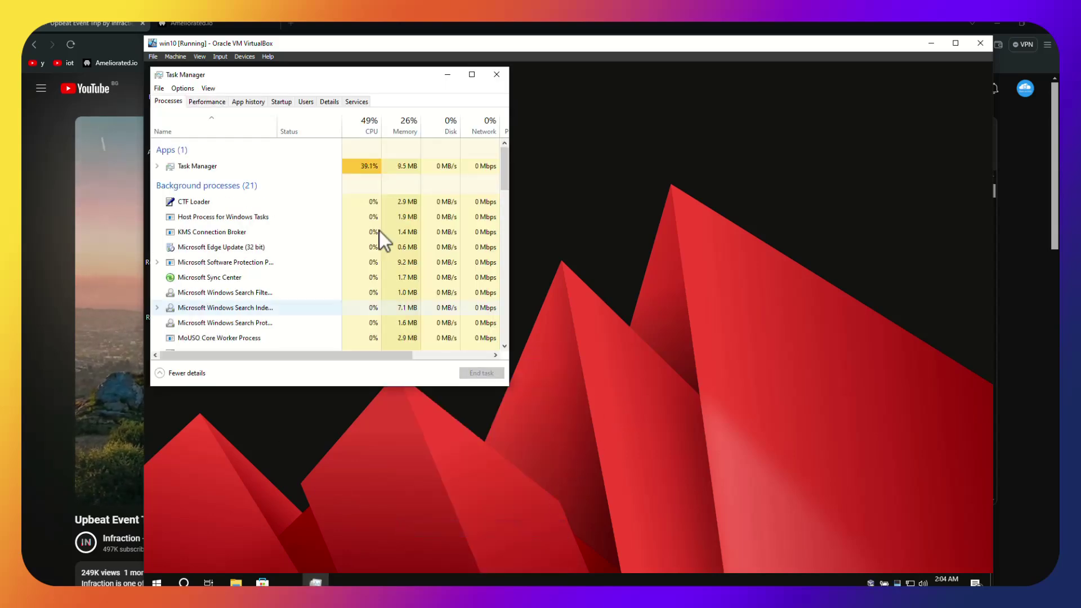
pyautogui.click(211, 103)
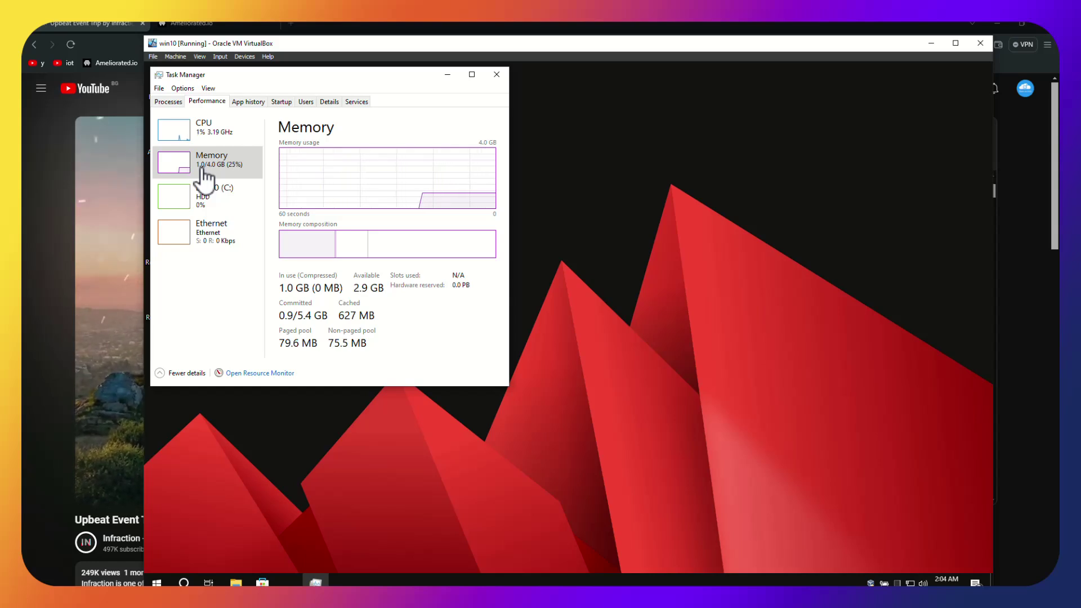
pyautogui.click(493, 75)
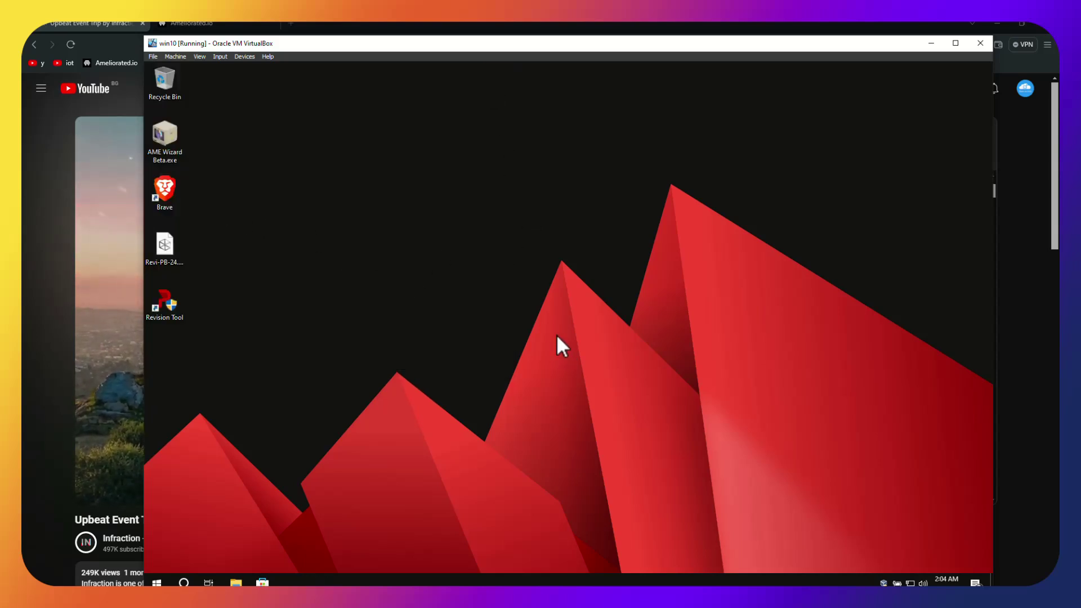
# Open Revision Tool and turn off User Account Control in its security settings, acknowledging the restart notice
pyautogui.doubleClick(163, 307)
pyautogui.click(495, 397)
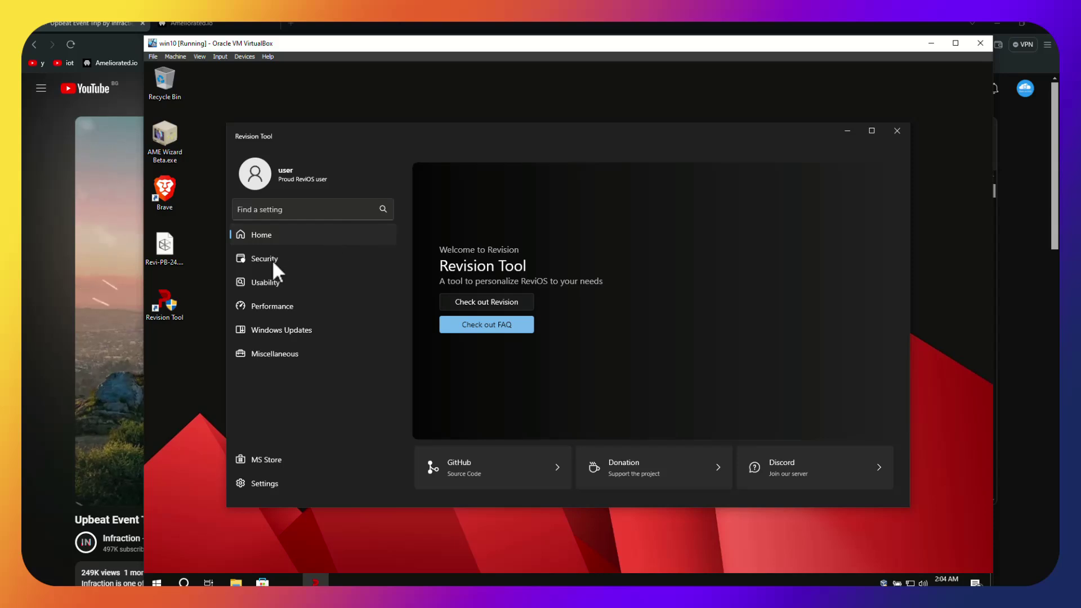
pyautogui.click(256, 266)
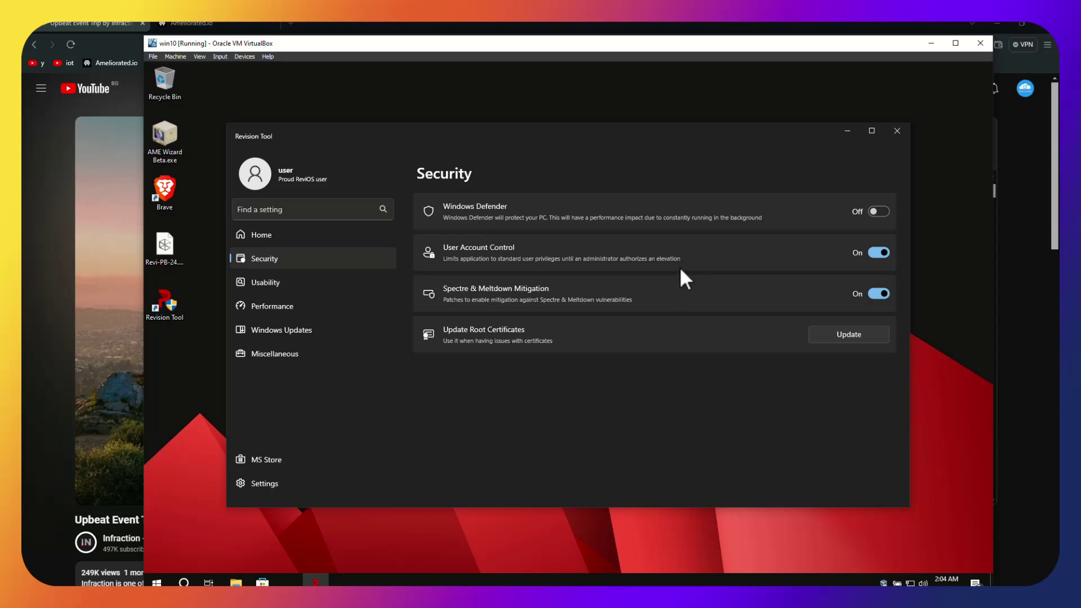
pyautogui.click(876, 252)
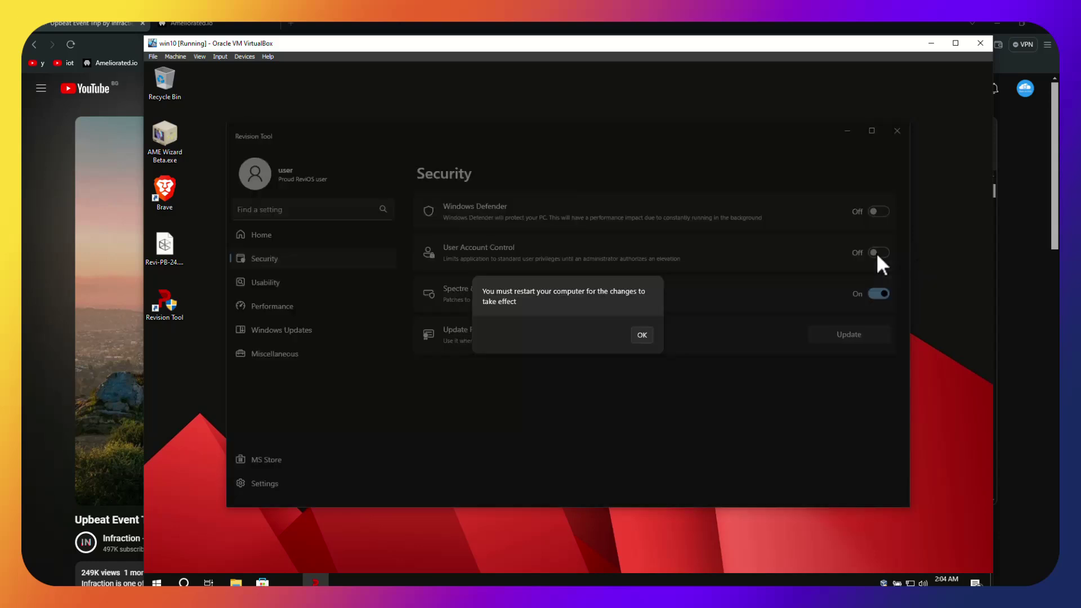
pyautogui.click(642, 335)
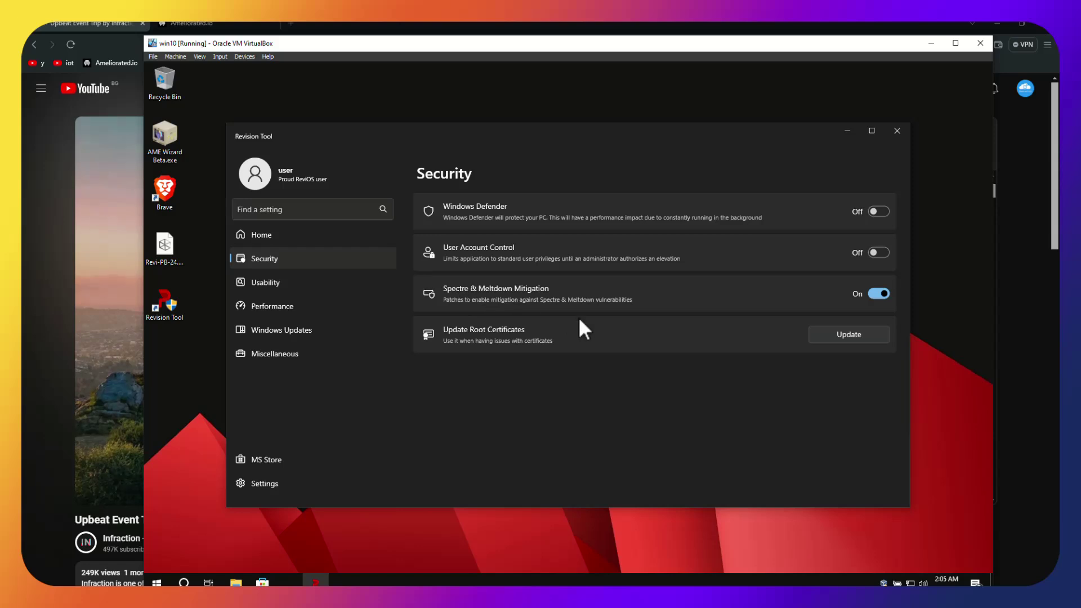
# Turn off Spectre & Meltdown Mitigation and update the root certificates
pyautogui.click(879, 290)
pyautogui.click(643, 336)
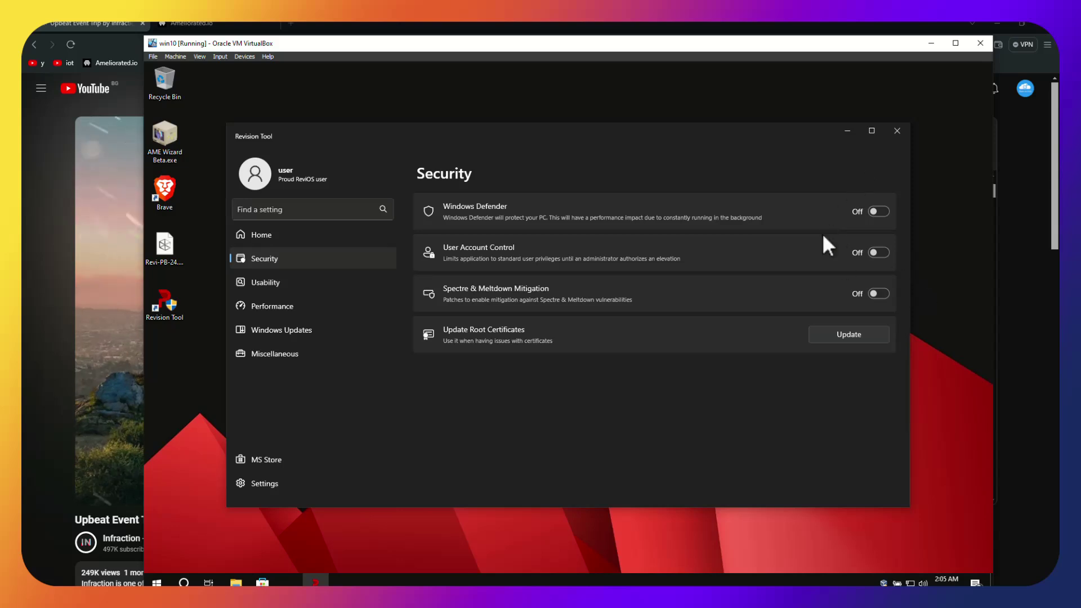
pyautogui.click(842, 337)
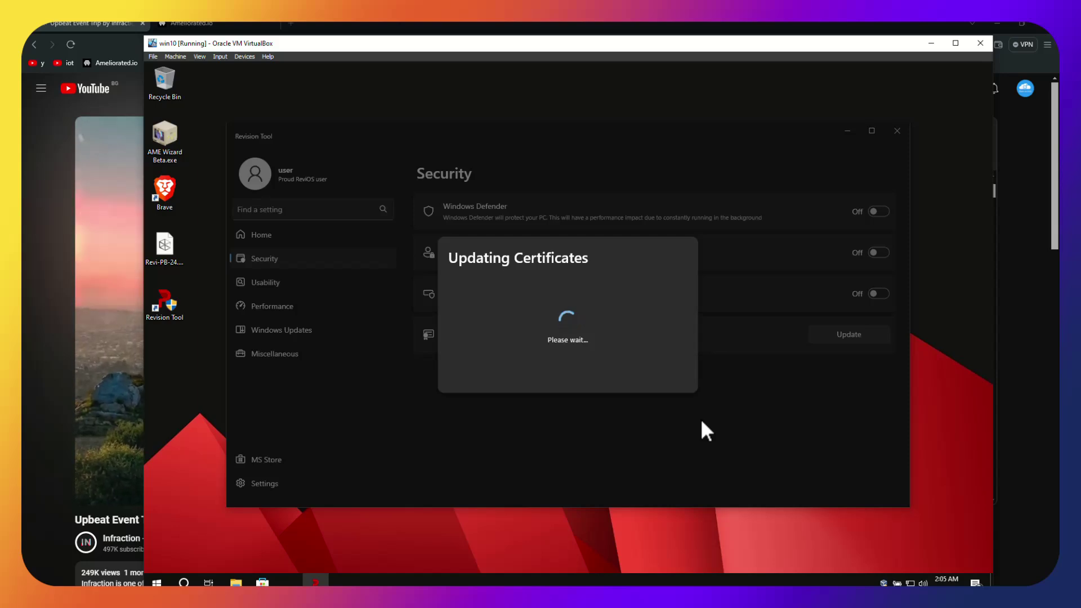
pyautogui.click(641, 339)
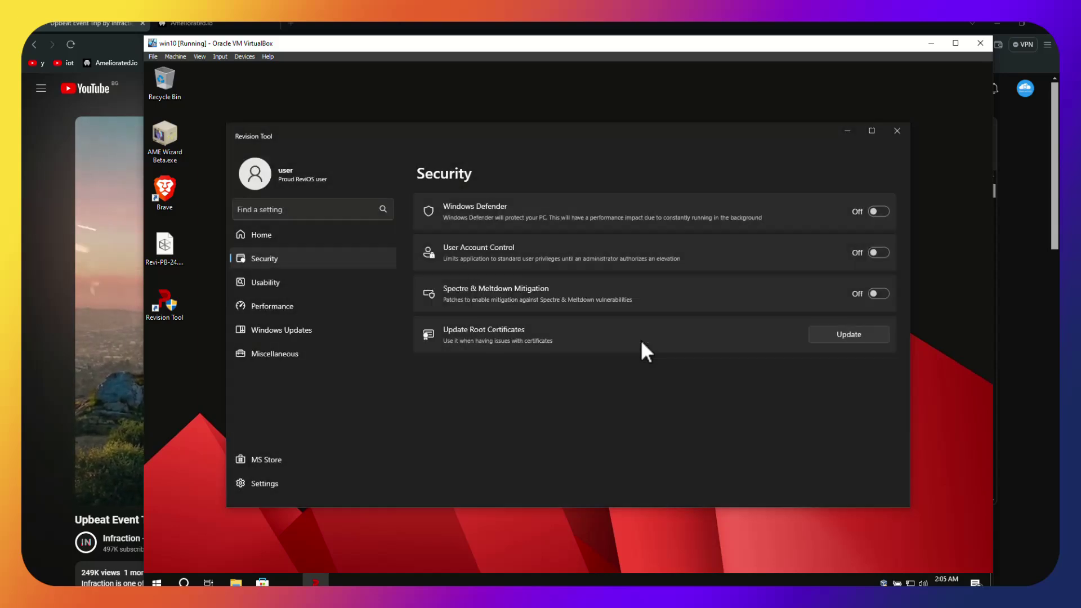
# Turn off Windows Notifications and Legacy Notification Balloons in Revision Tool's usability settings
pyautogui.click(260, 282)
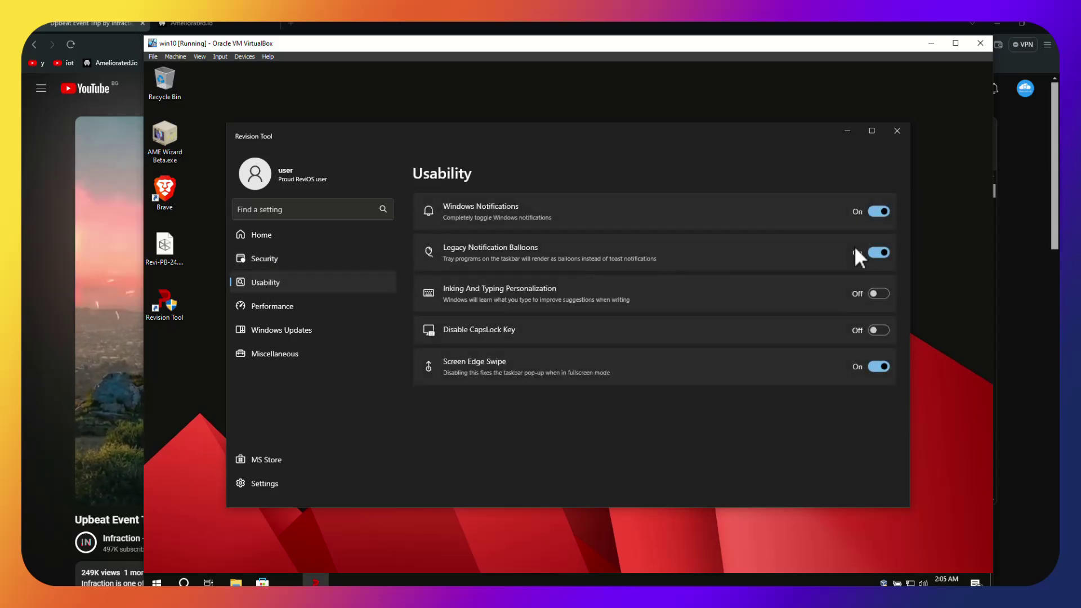
pyautogui.click(876, 213)
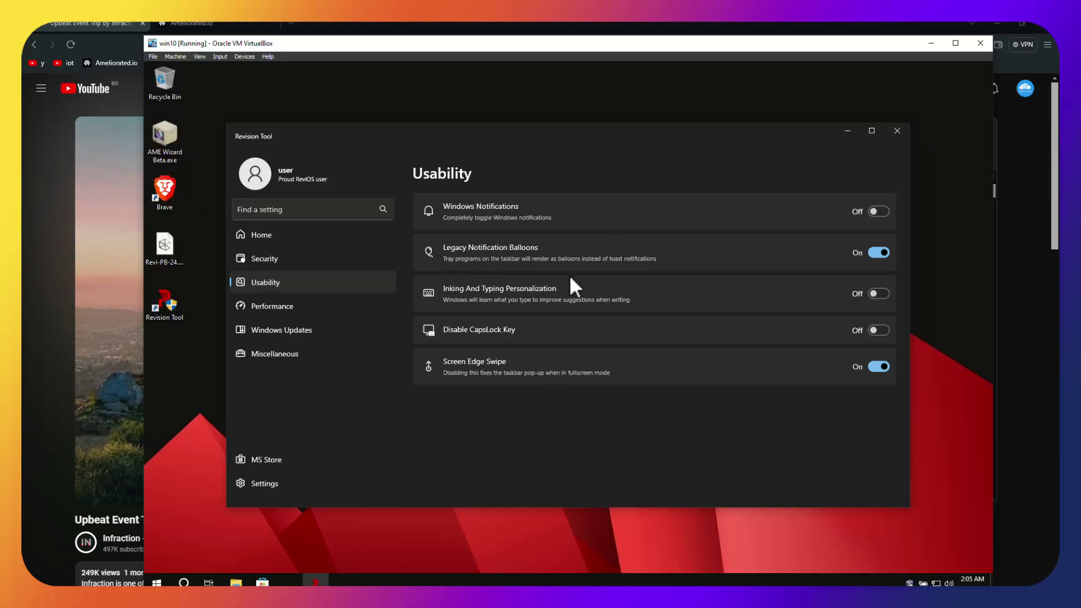
pyautogui.click(869, 249)
# Review Revision Tool's performance, Windows Updates and miscellaneous settings, and close the tool
pyautogui.click(262, 306)
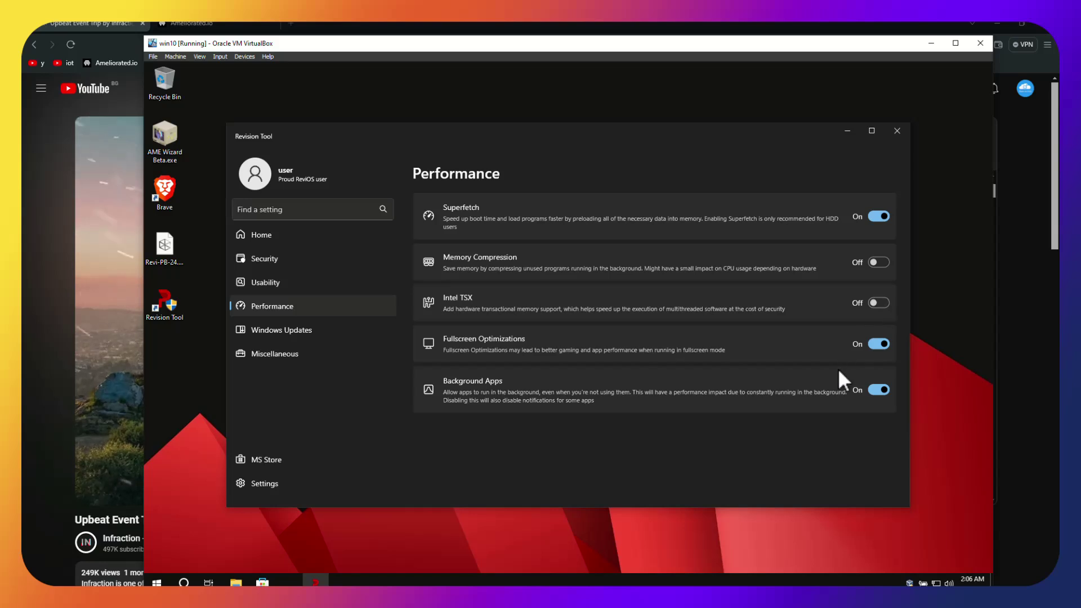
pyautogui.click(292, 327)
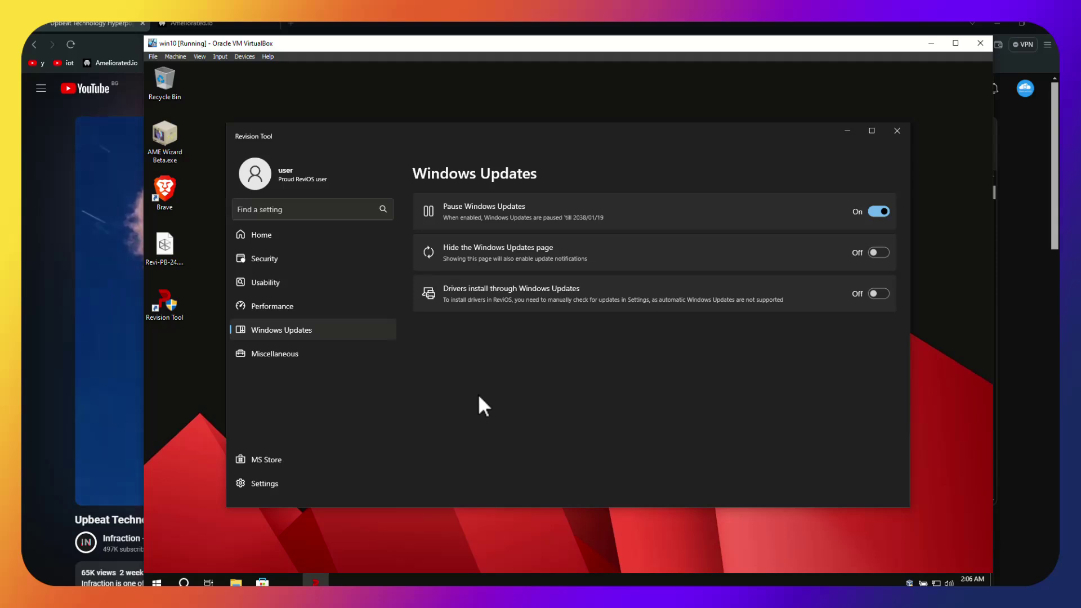
pyautogui.click(308, 368)
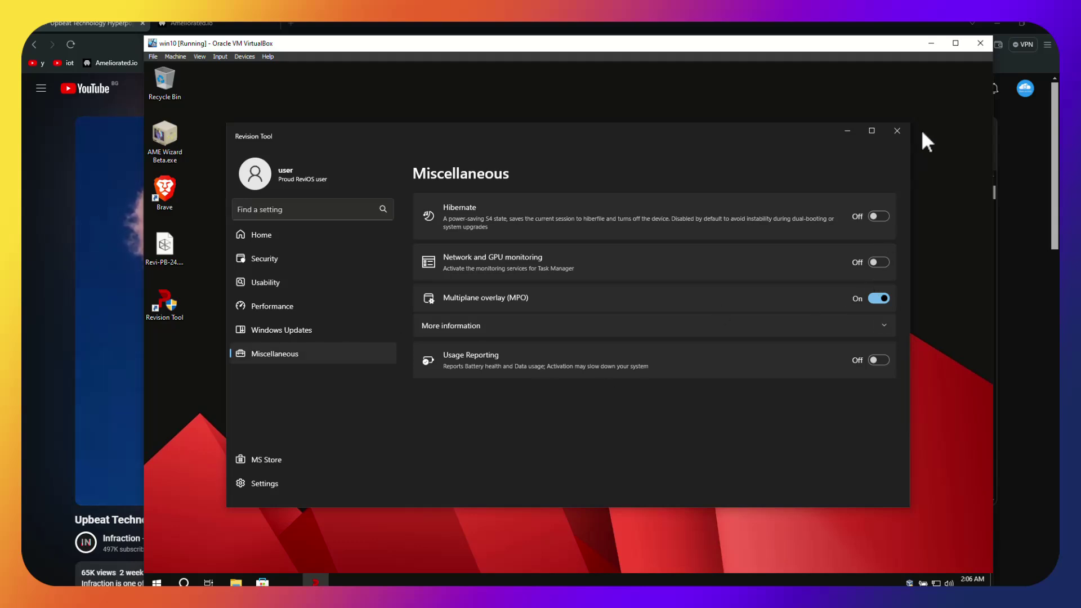
pyautogui.click(895, 130)
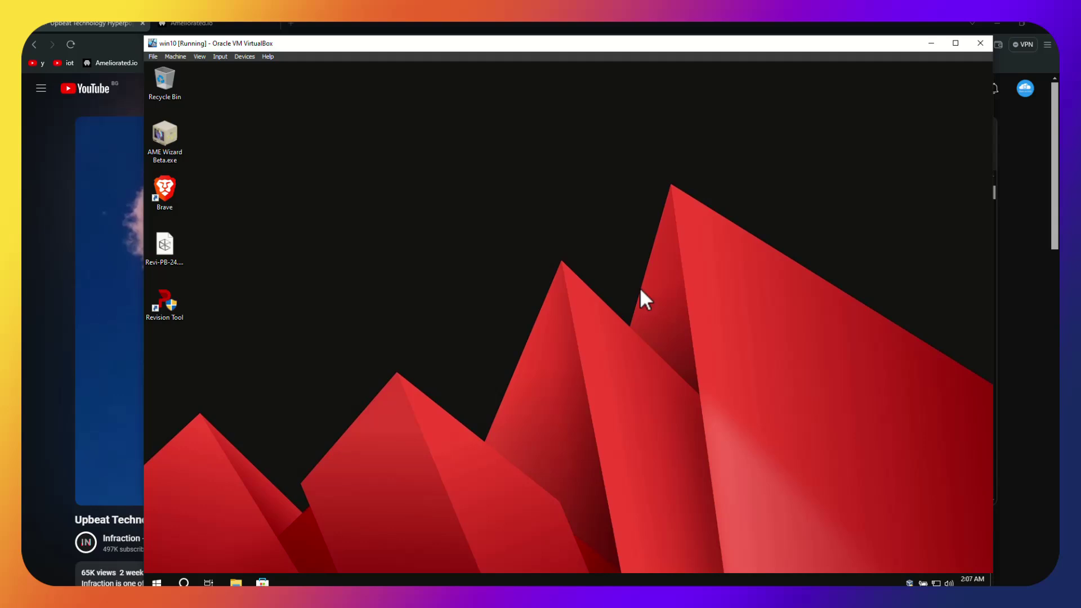